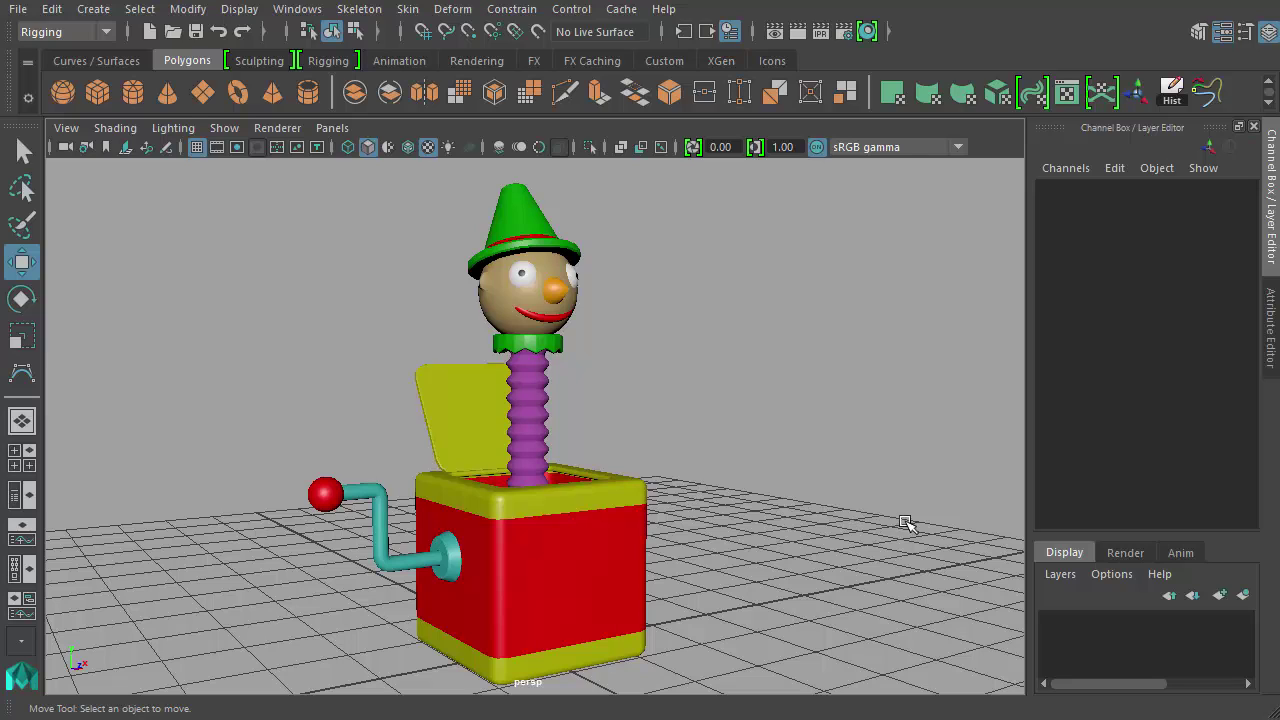
- Select the box, lid, crank, head and spring neck in turn to inspect the separate parts of the toy
click(502, 604)
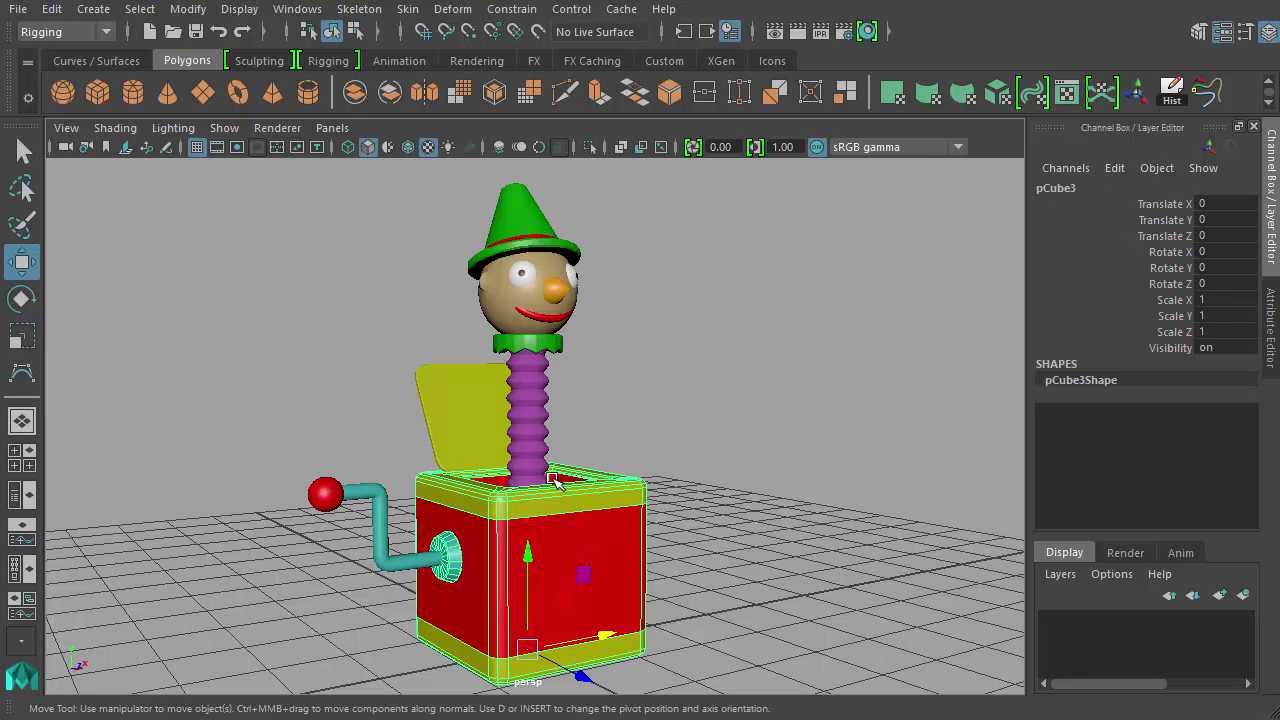
click(451, 399)
click(376, 510)
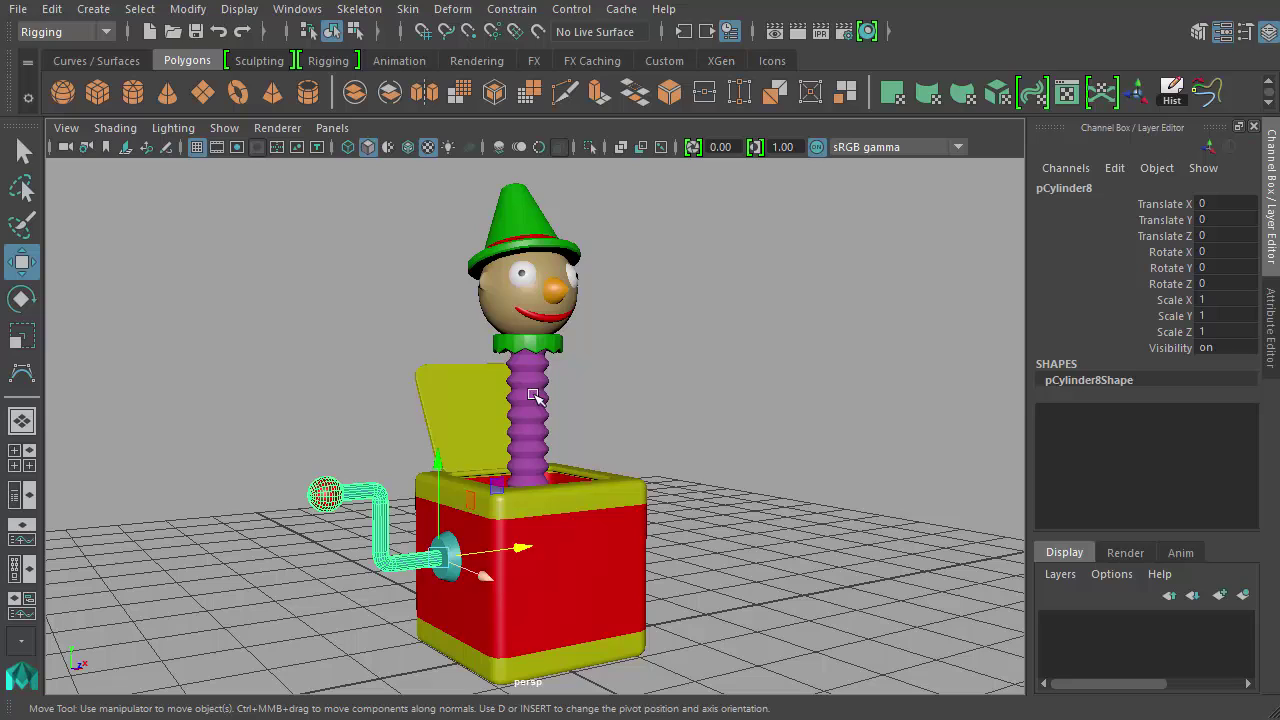
click(535, 284)
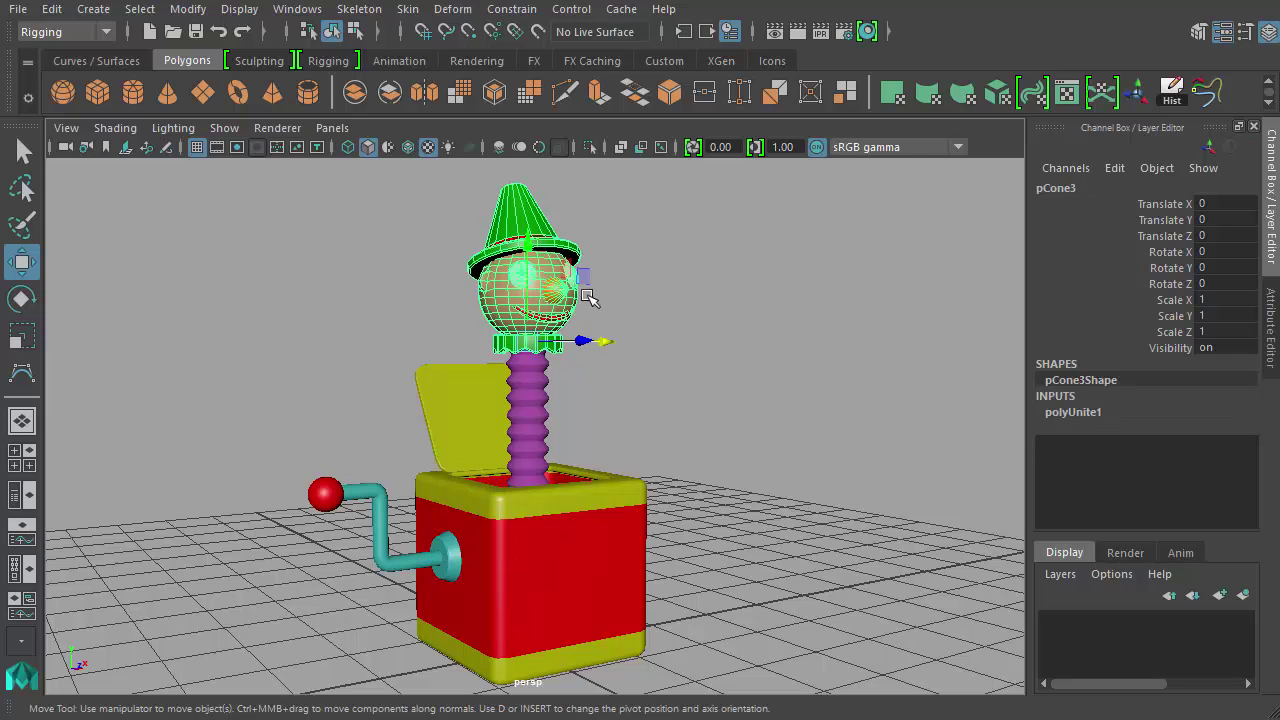
click(531, 385)
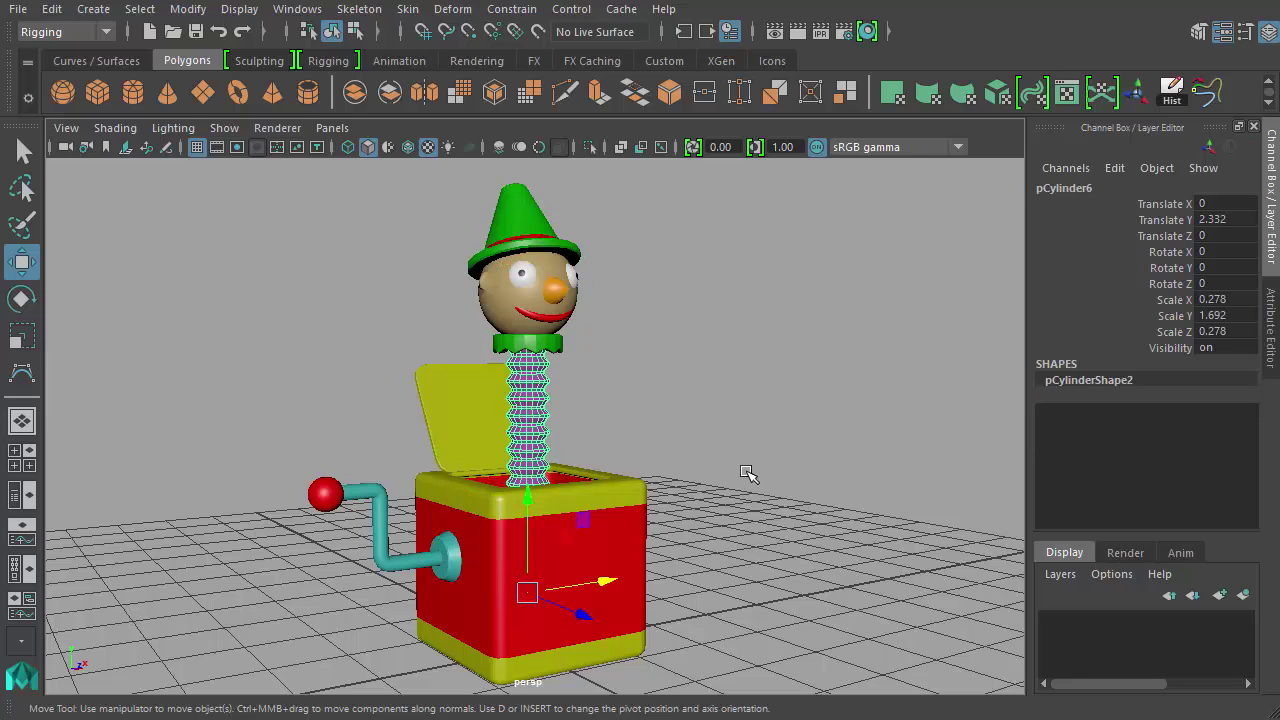
click(808, 444)
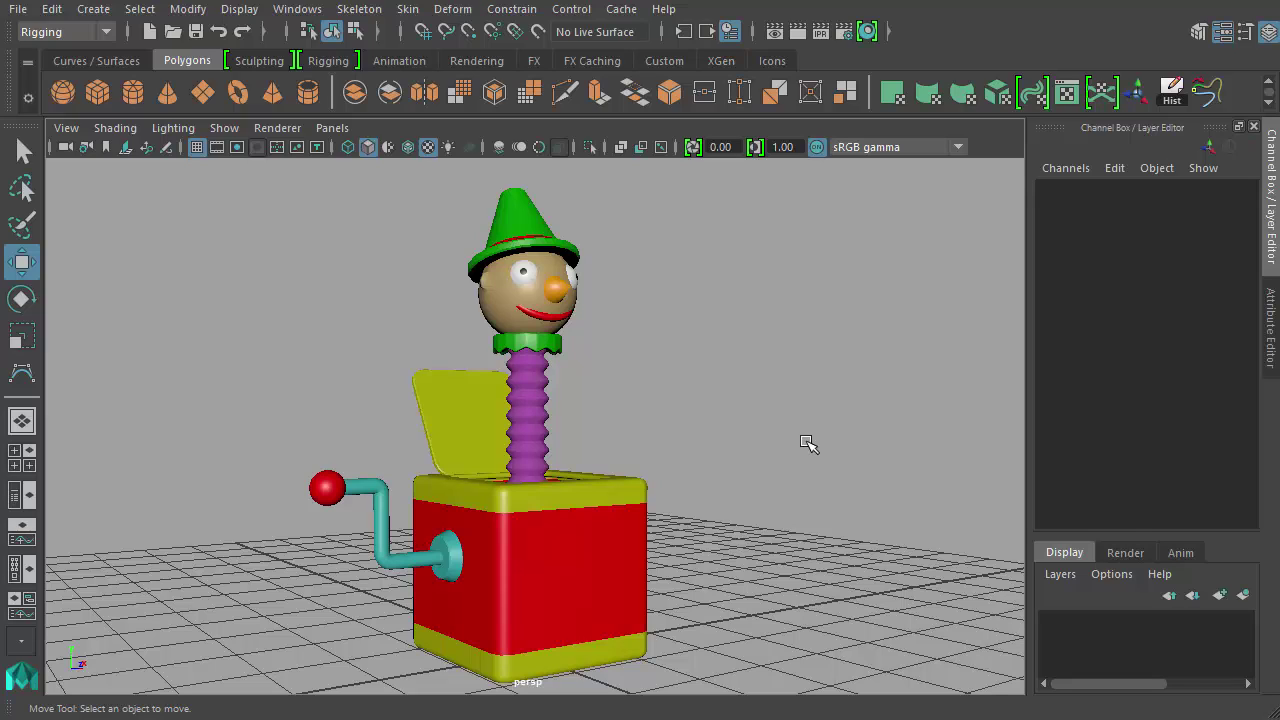
alt+drag(809, 439, 771, 443)
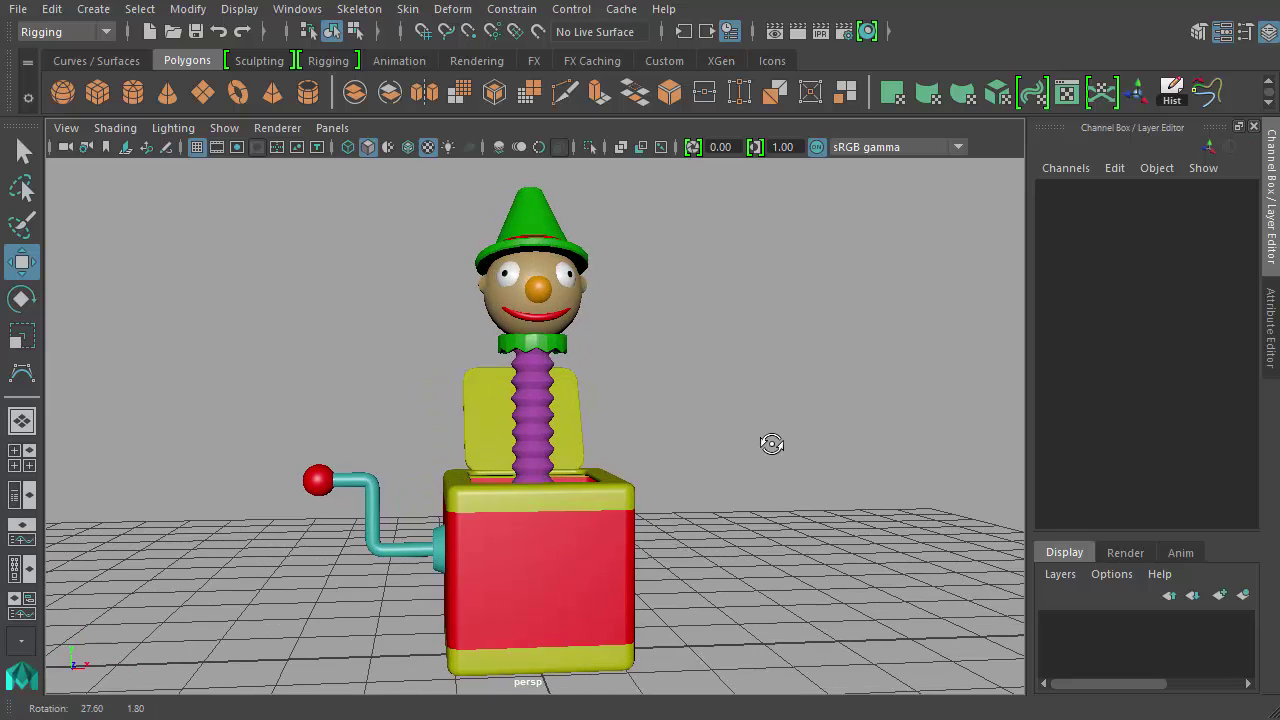
- Create a chain of four joints across the ground grid beside the box with the rigging Joint Tool
click(73, 29)
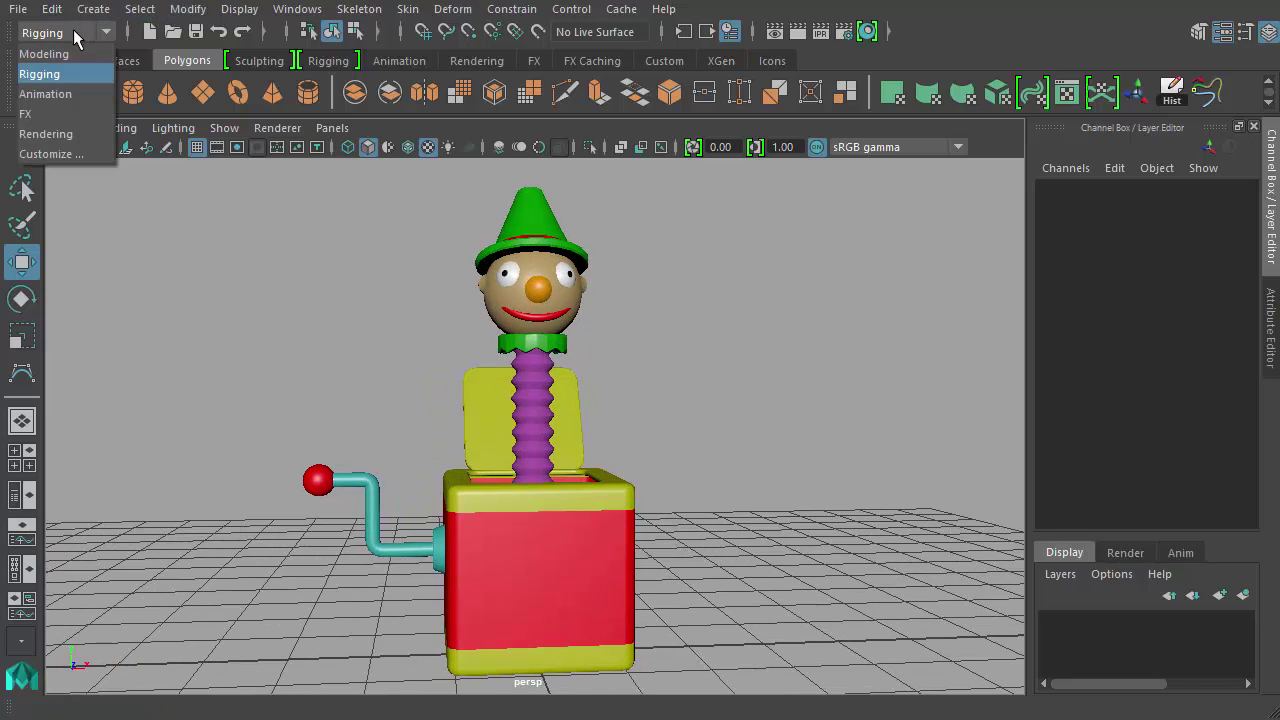
click(43, 77)
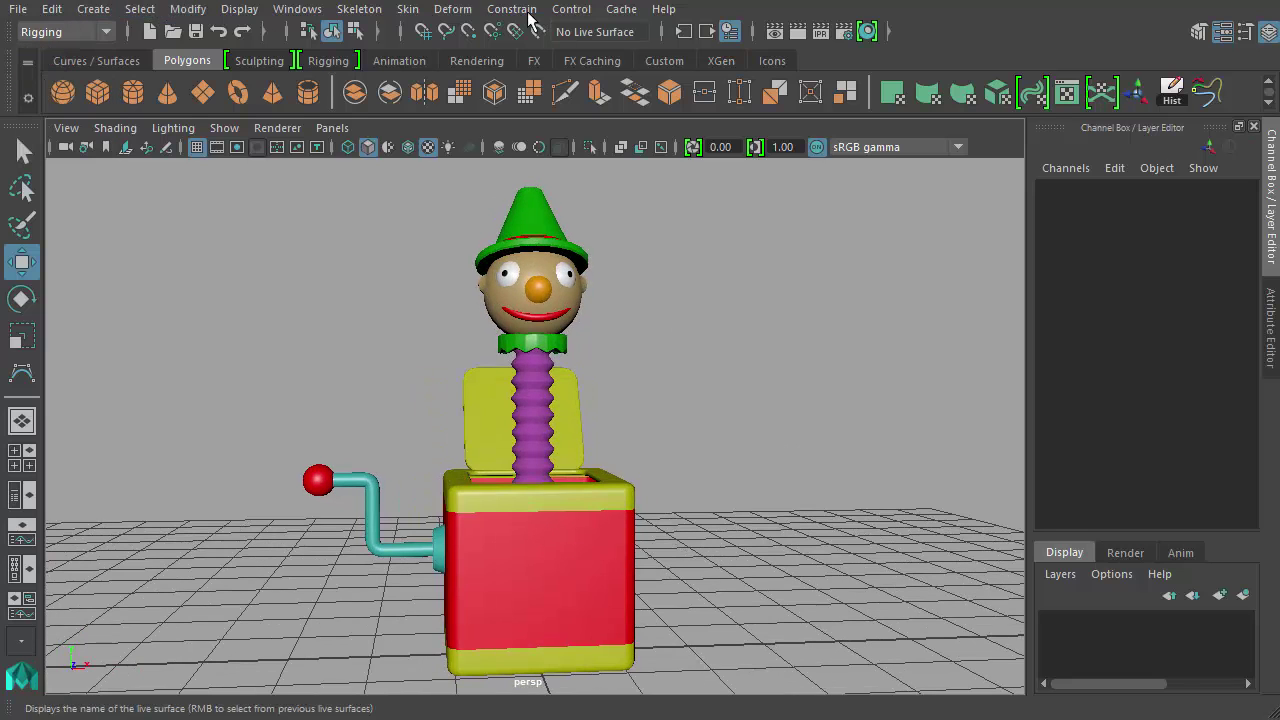
click(361, 12)
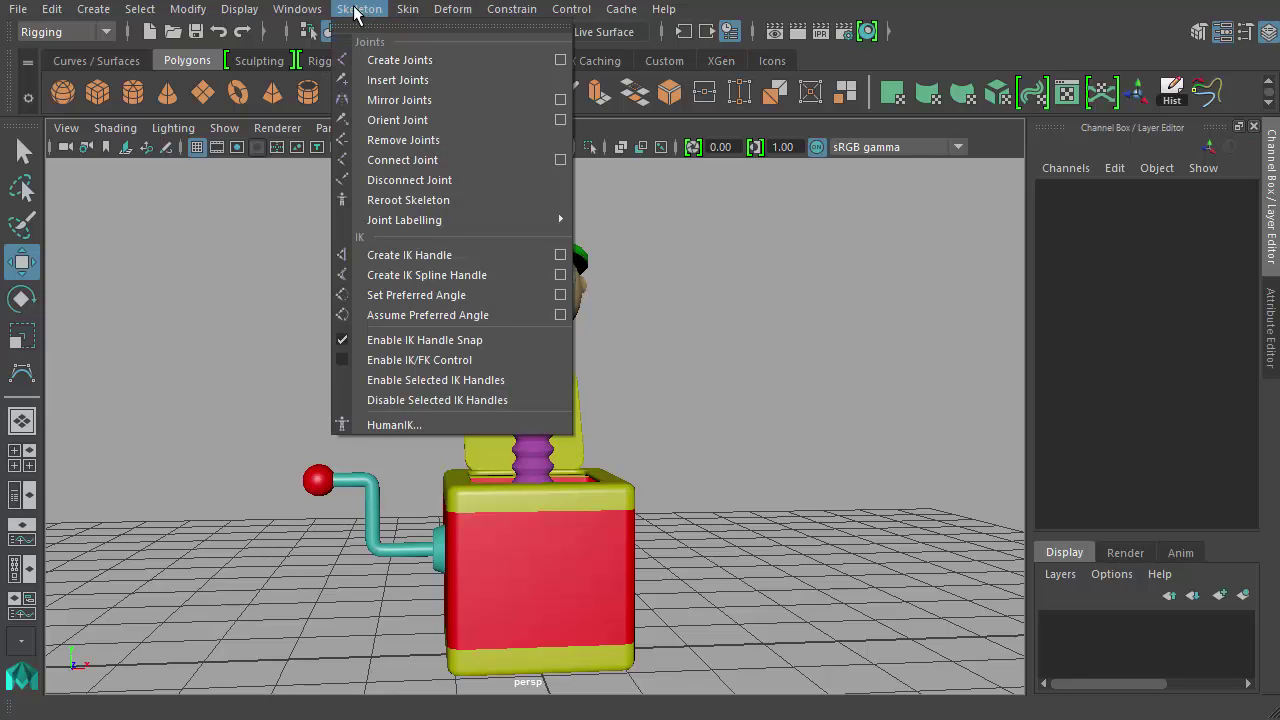
click(450, 61)
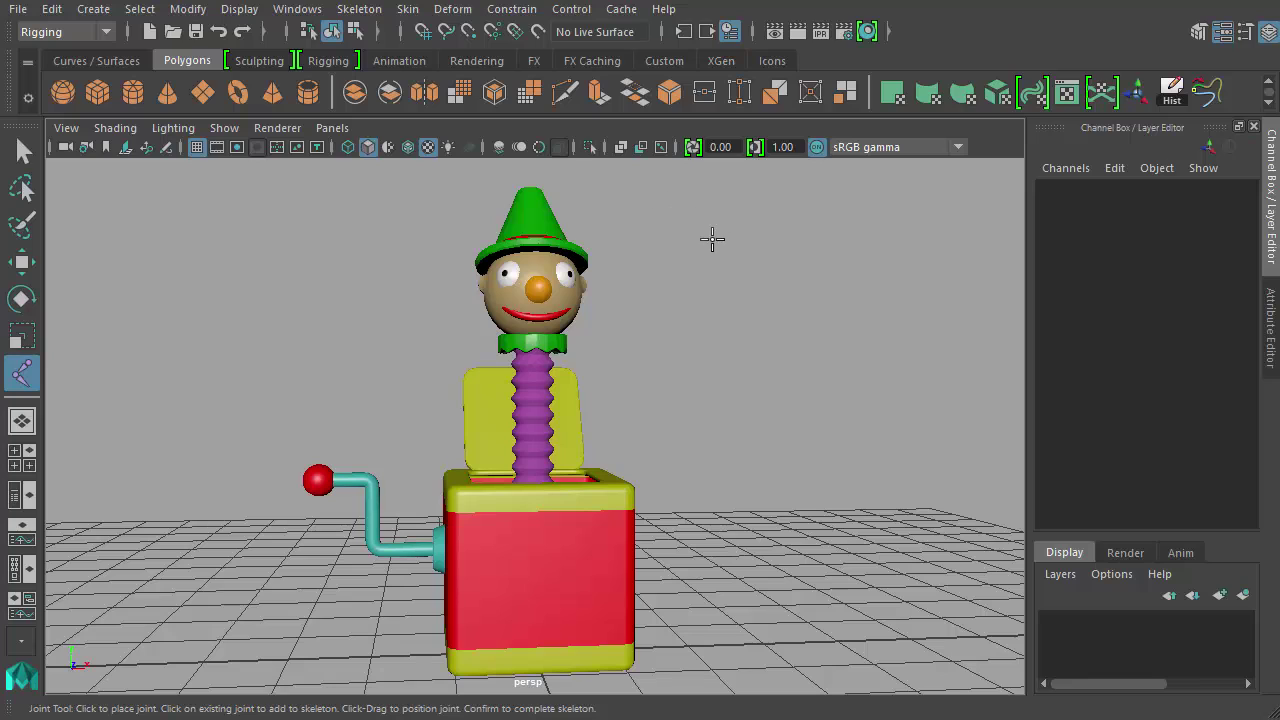
alt+drag(705, 424, 817, 337)
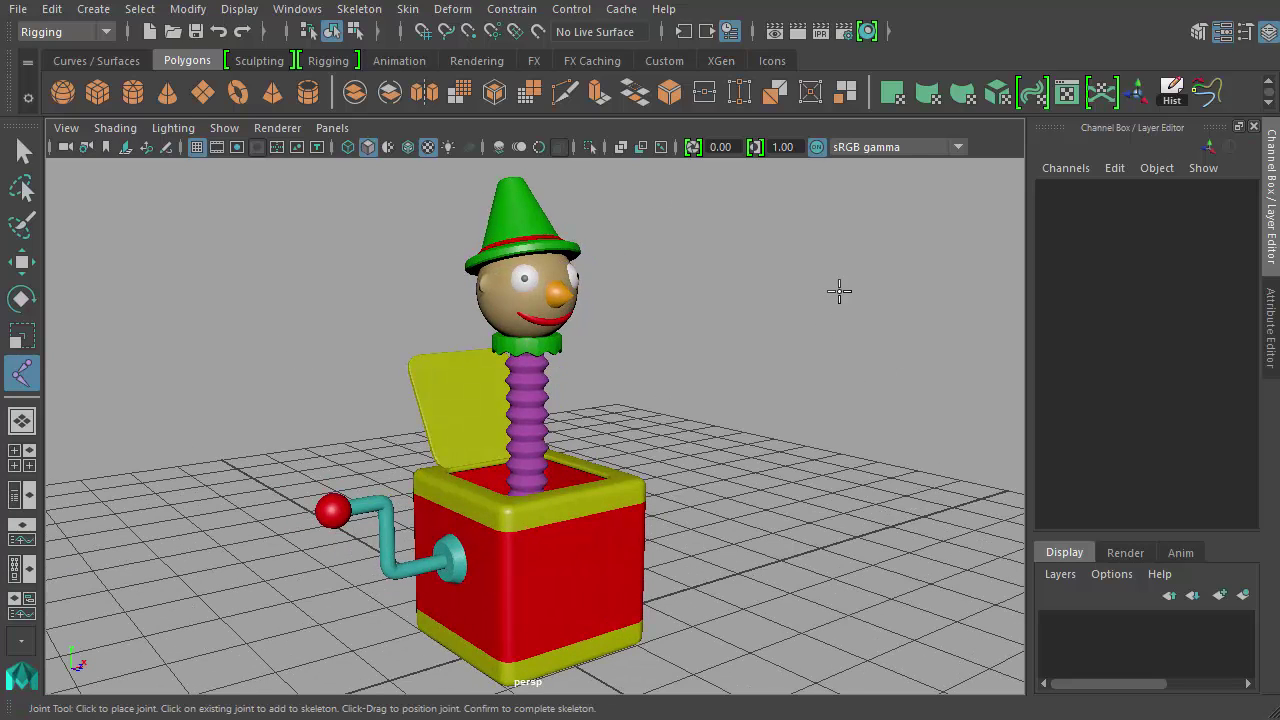
alt+drag(678, 347, 657, 529)
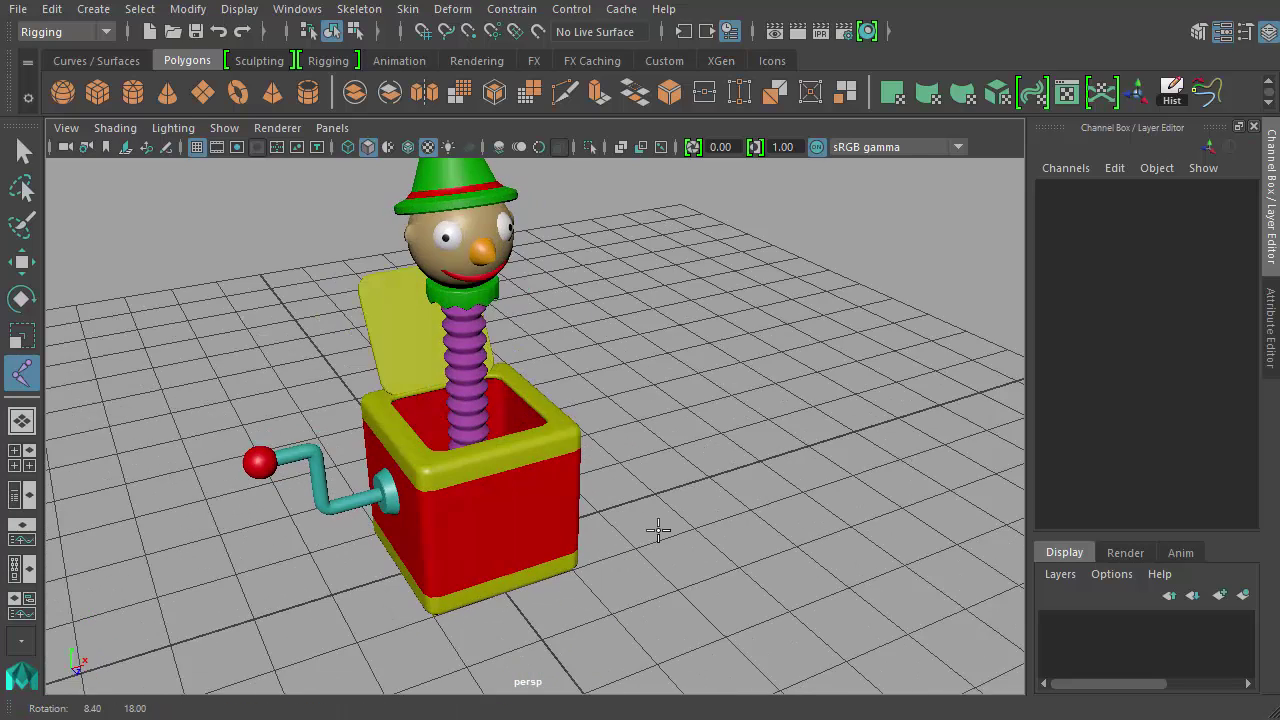
alt+middle_drag(657, 529, 486, 497)
alt+right_drag(486, 497, 631, 497)
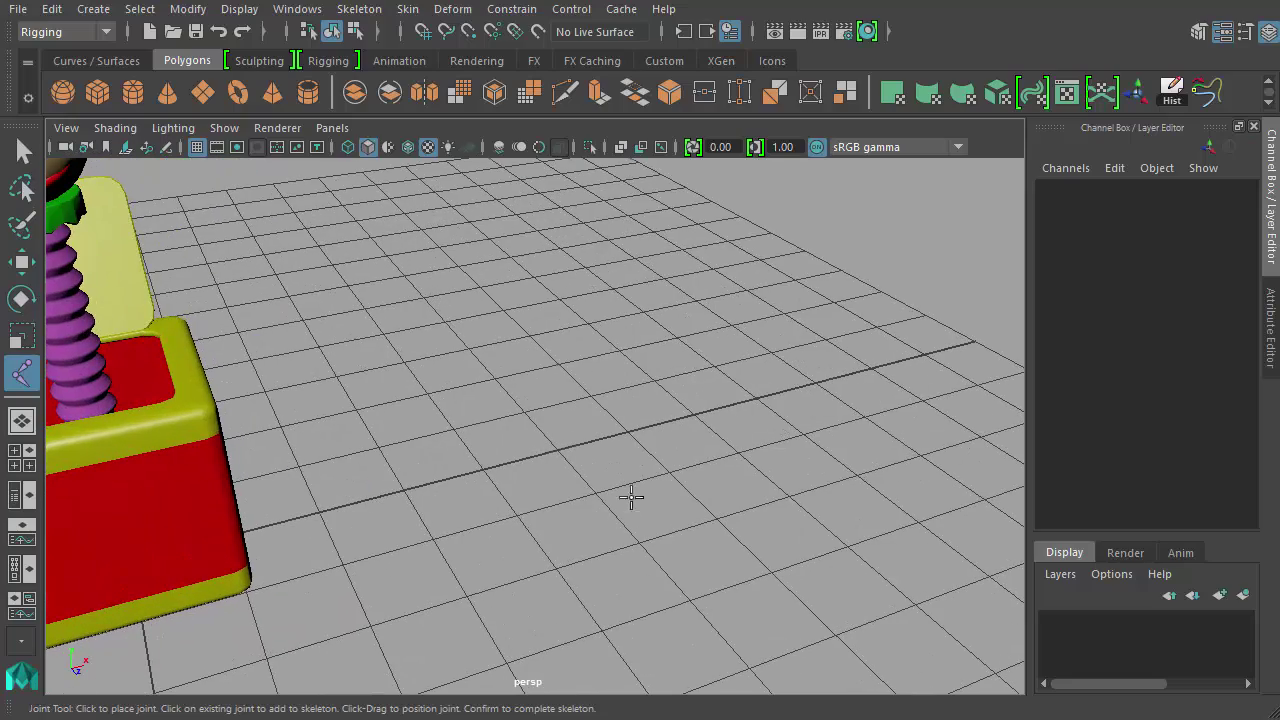
click(445, 333)
alt+drag(600, 450, 588, 390)
click(588, 388)
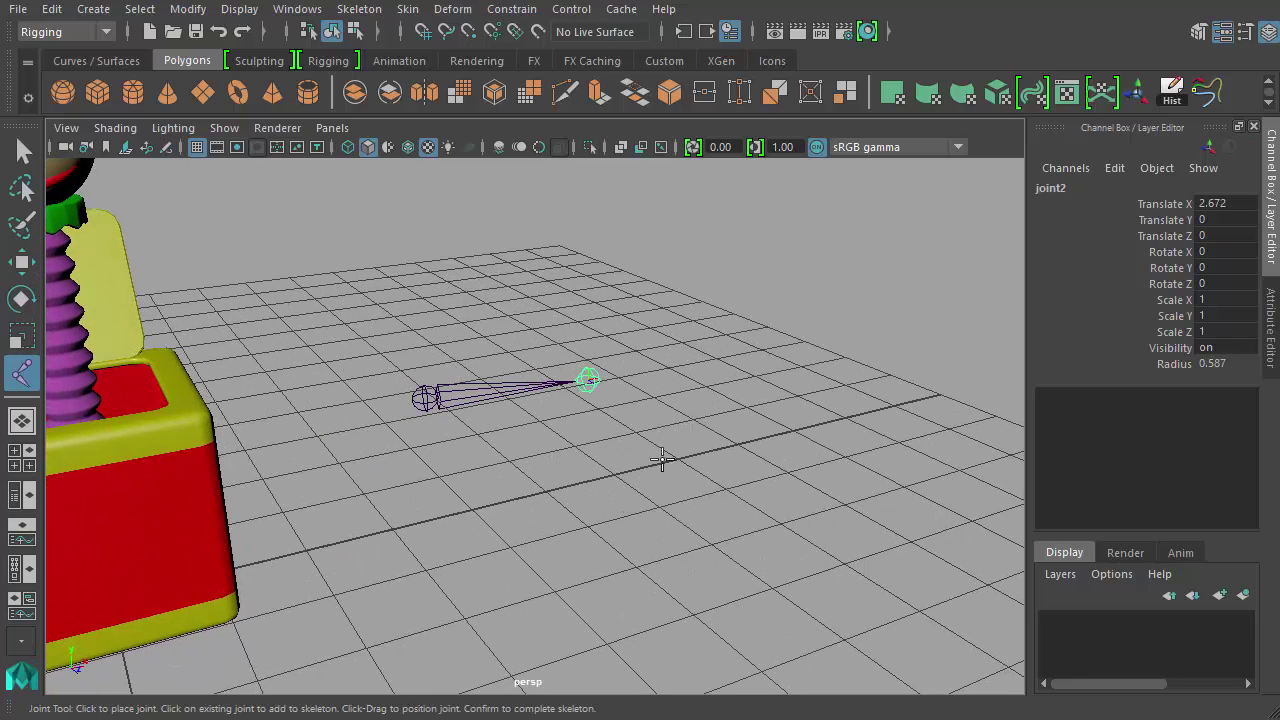
click(745, 440)
click(866, 496)
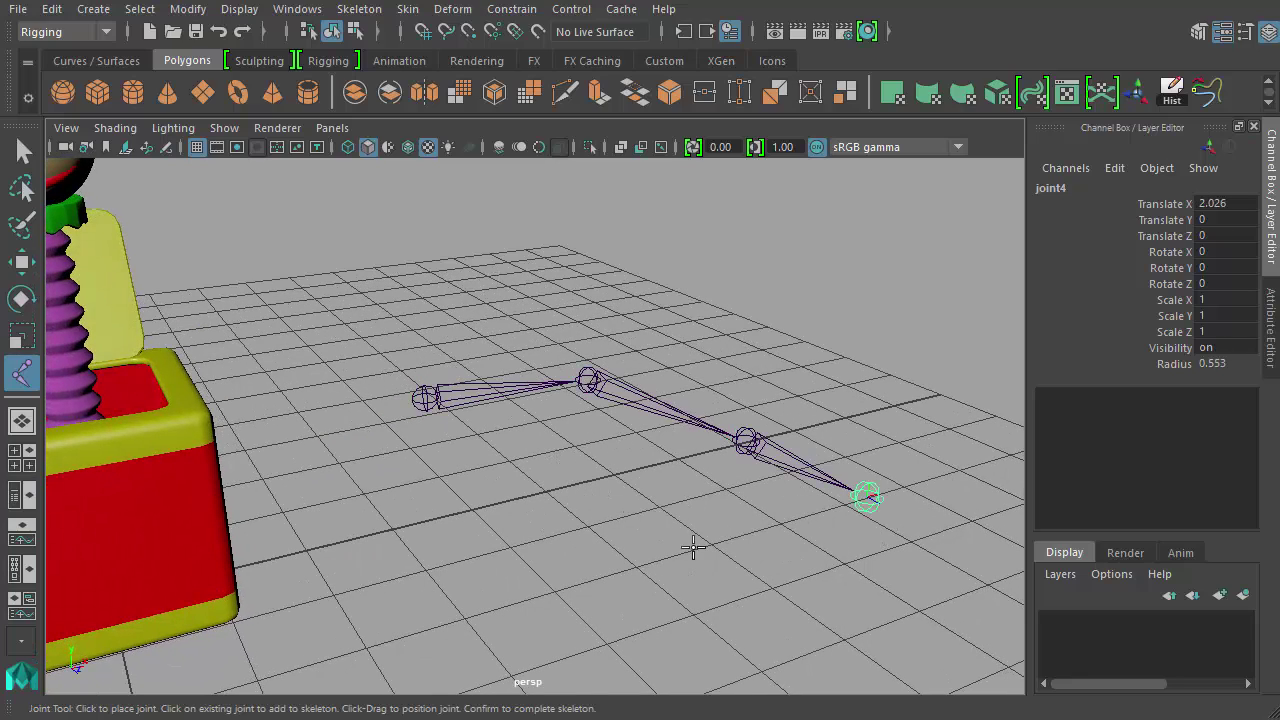
- Move the whole joint chain by its root joint to about X 4.835, Y 0.393, Z -3.999
alt+drag(693, 547, 740, 558)
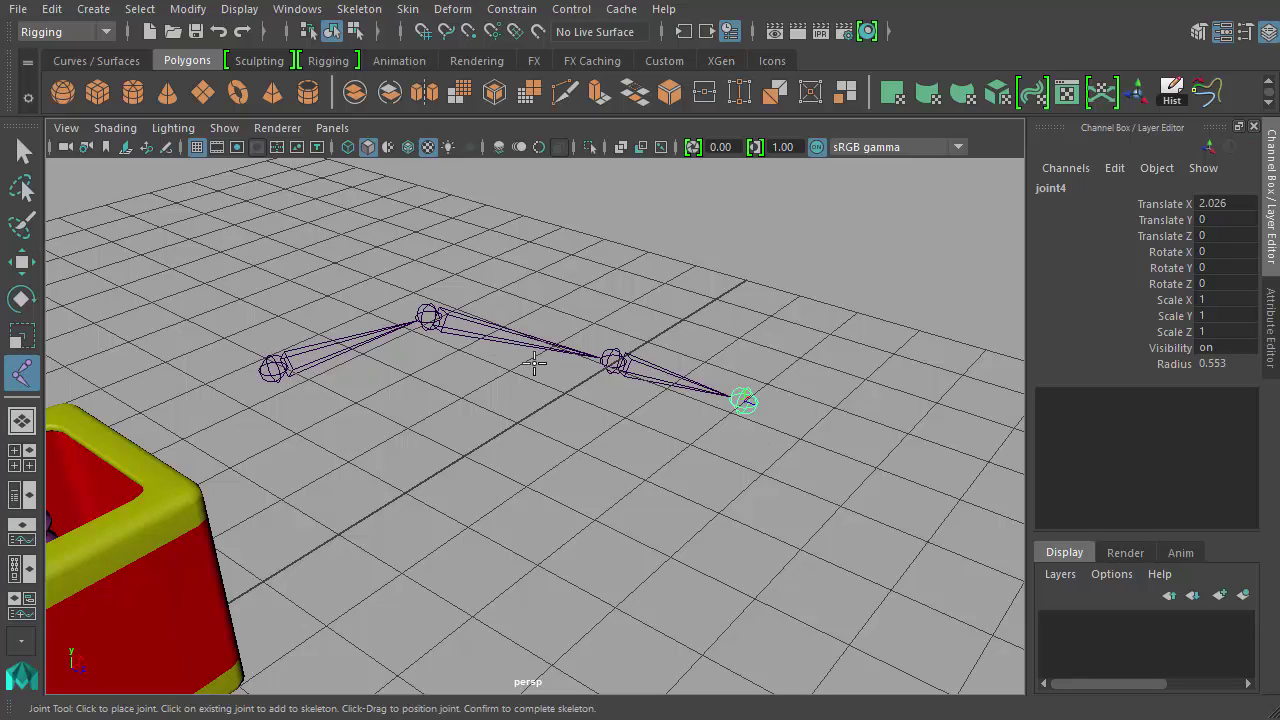
alt+right_drag(535, 363, 452, 438)
alt+drag(452, 438, 621, 382)
alt+drag(408, 407, 371, 400)
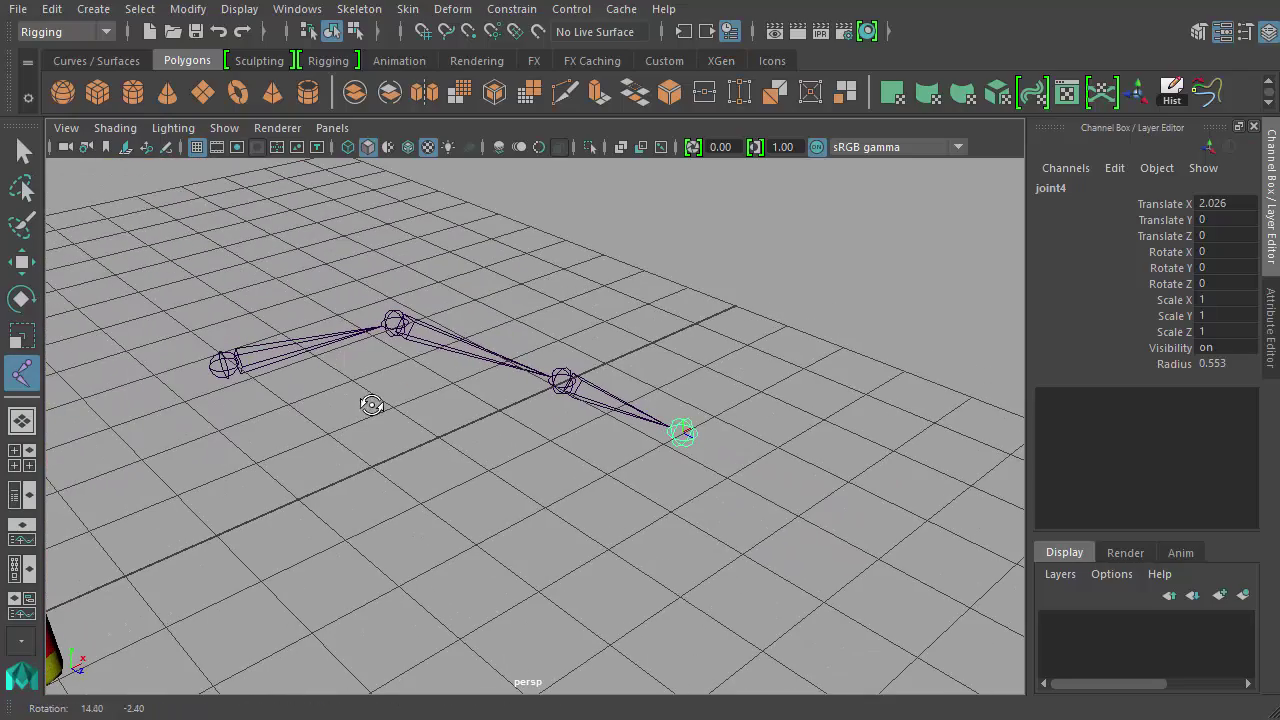
key(w)
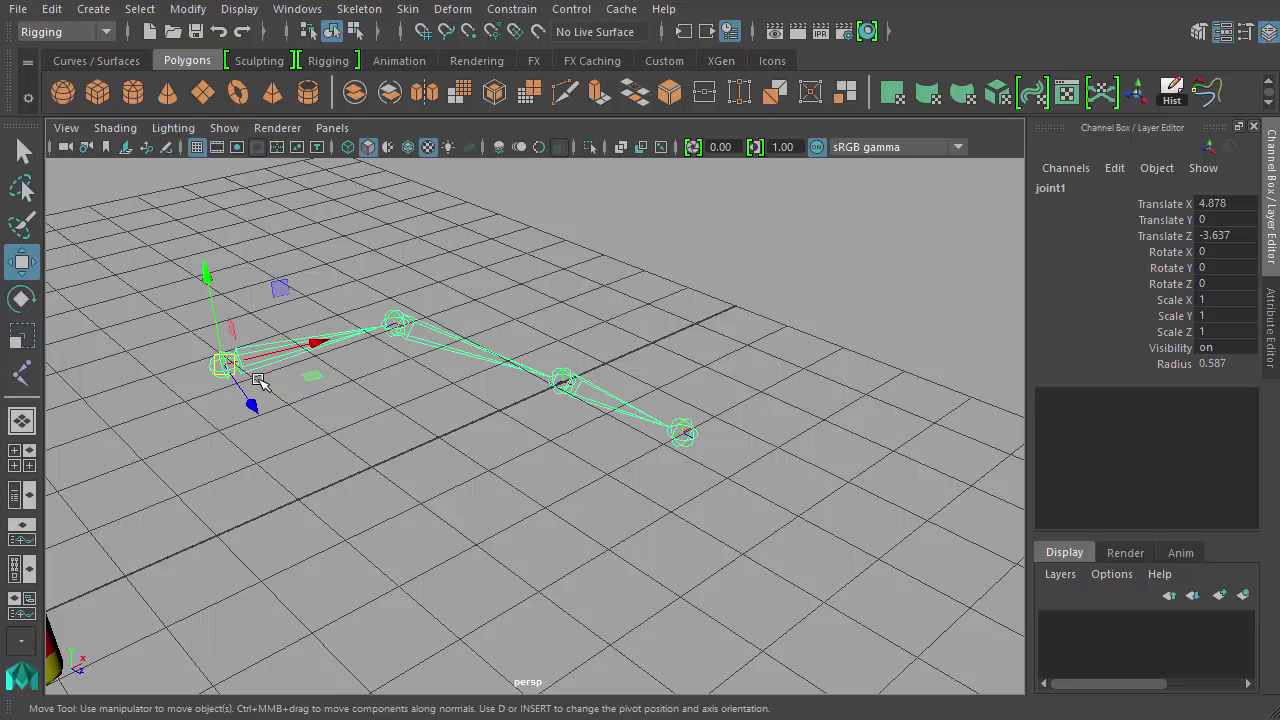
drag(234, 363, 283, 350)
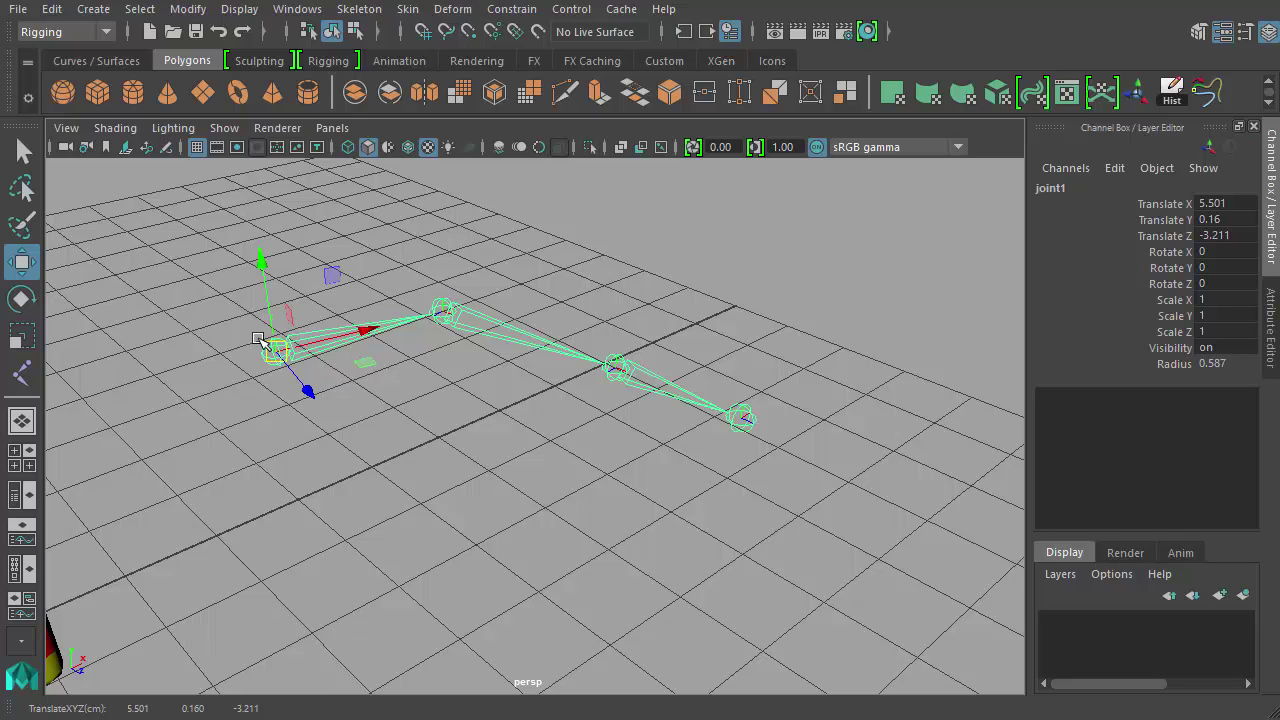
drag(258, 340, 210, 333)
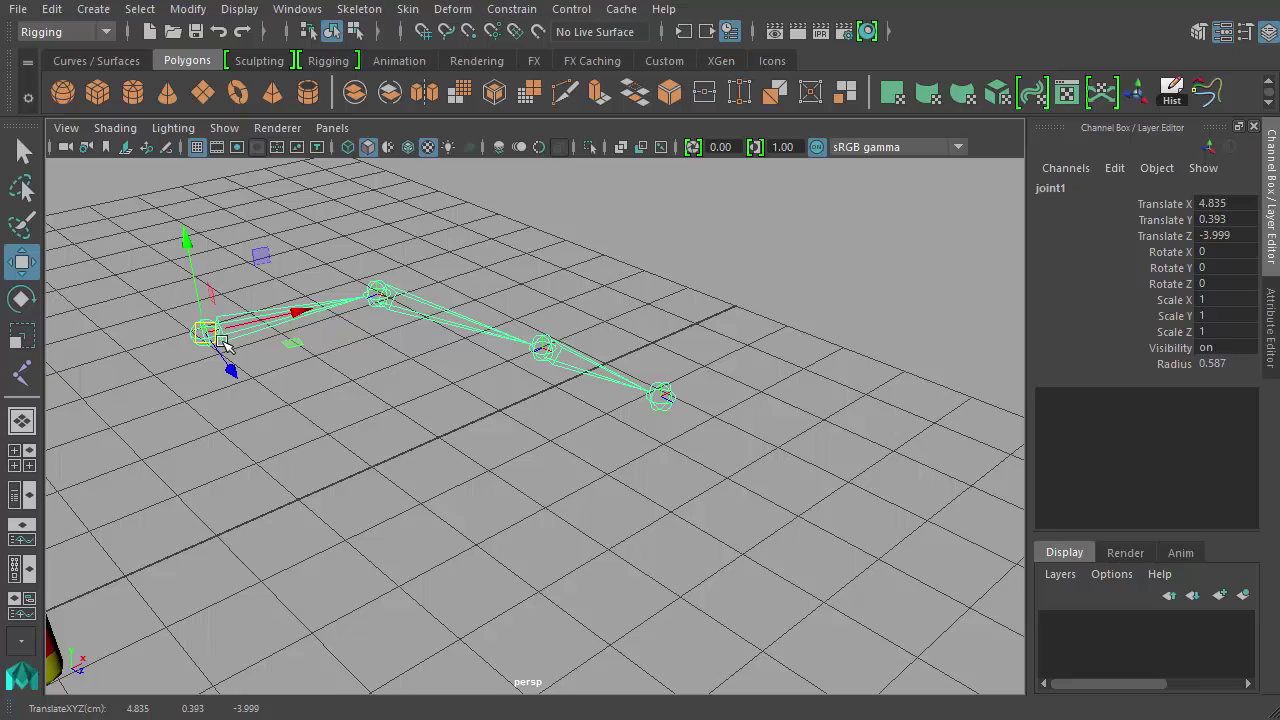
- Move the chain's second joint around freely, leaving it at about X 2.659, Y 0, Z -0.008 relative to the root
click(390, 296)
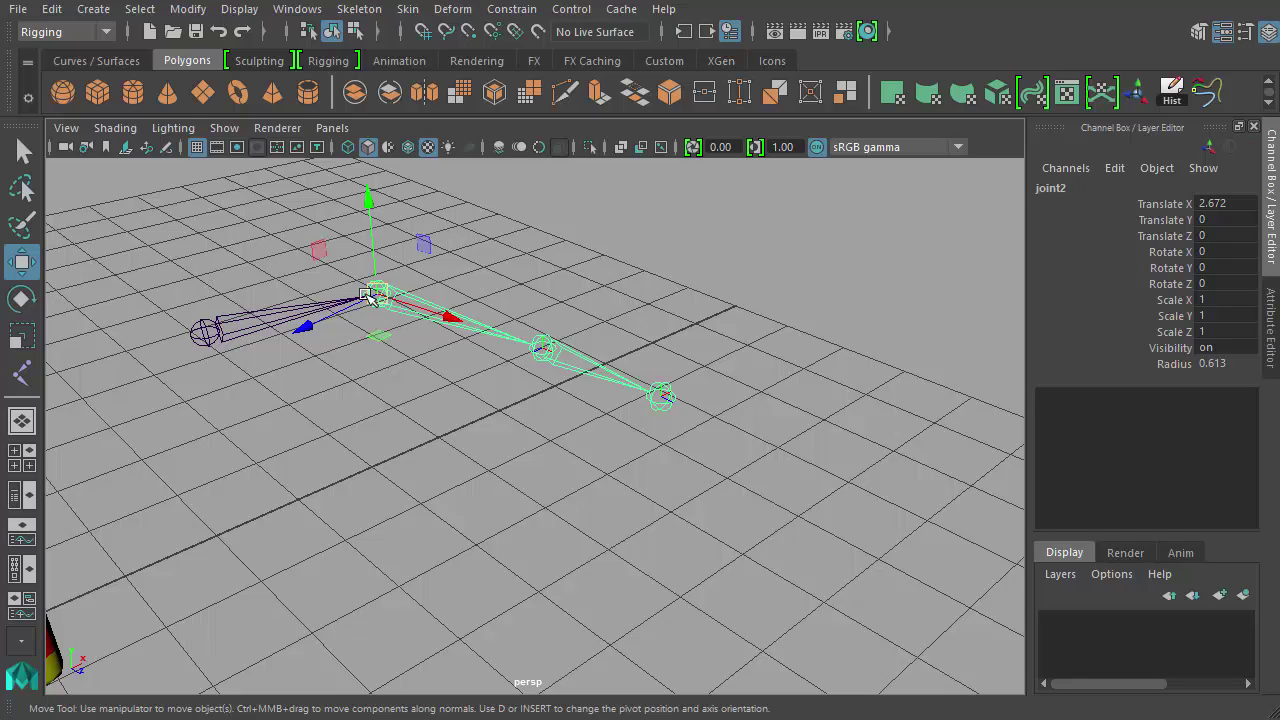
mouse_move(372, 298)
mouse_down()
mouse_move(395, 390)
mouse_move(336, 230)
mouse_move(392, 310)
mouse_up()
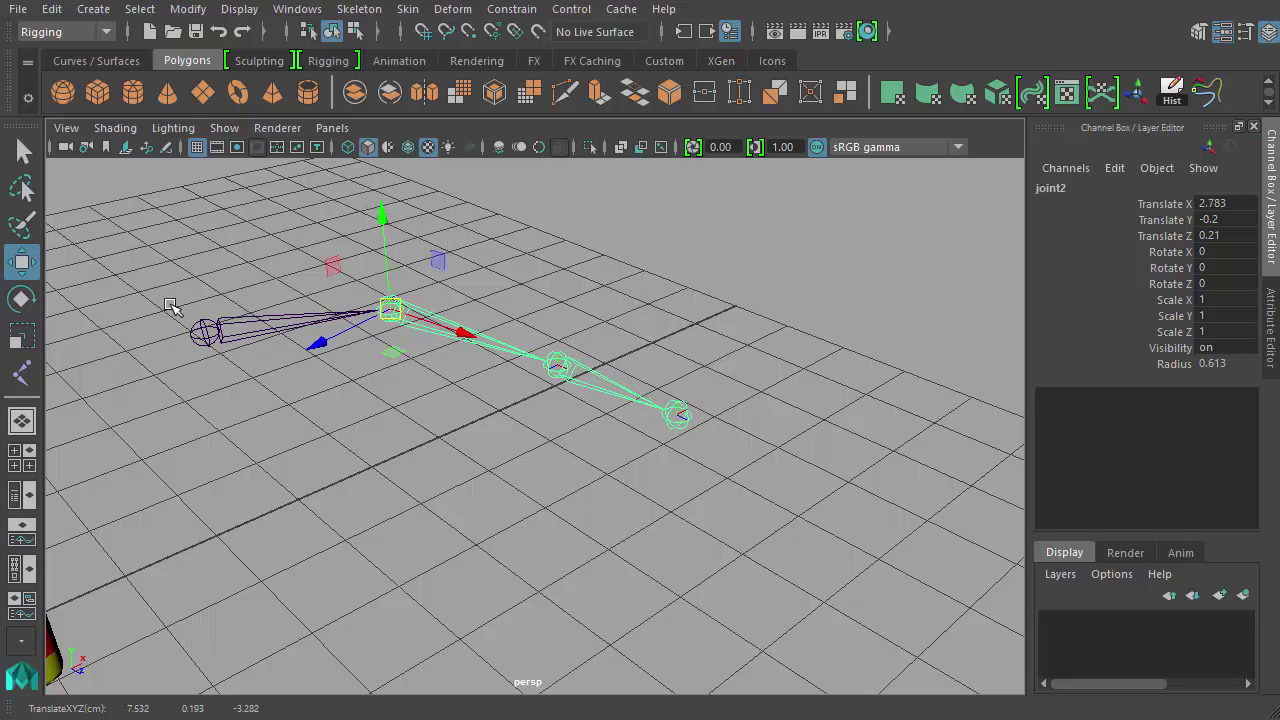
drag(396, 312, 228, 360)
drag(426, 406, 382, 296)
- Move the end joint farther outward and raise the third joint to about the height of the second
click(560, 358)
drag(545, 355, 587, 378)
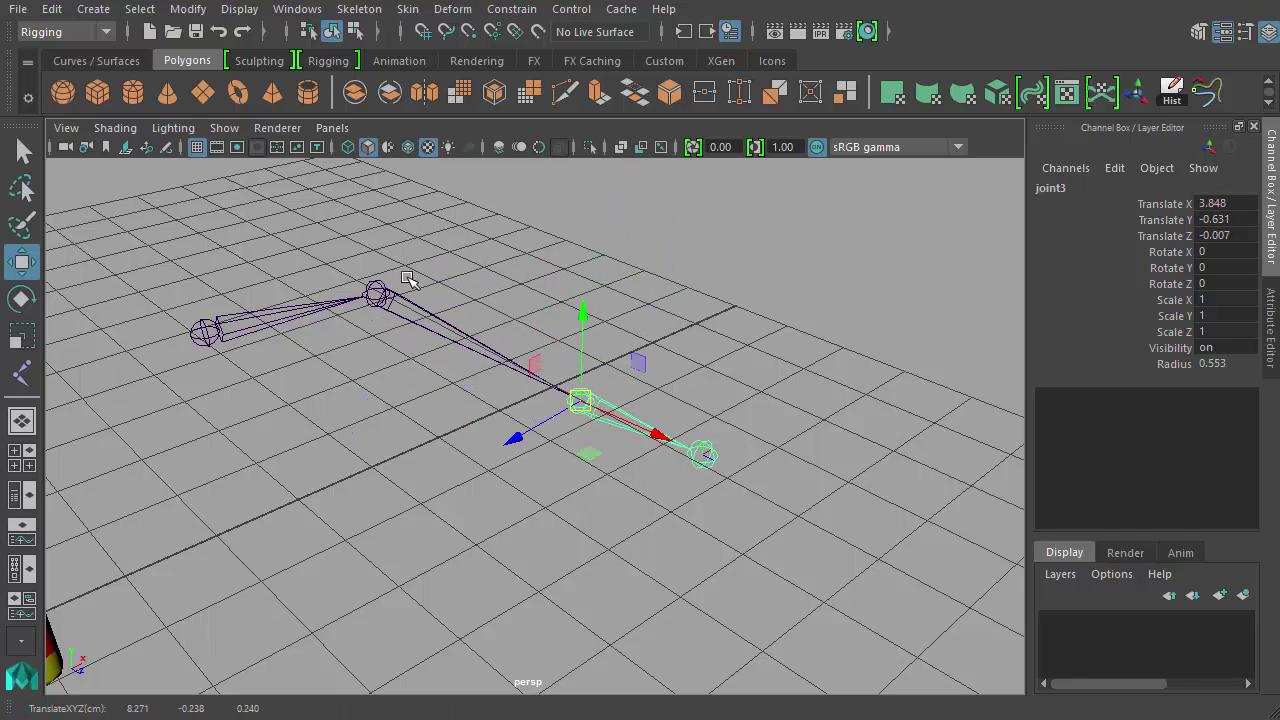
click(710, 458)
drag(710, 458, 780, 440)
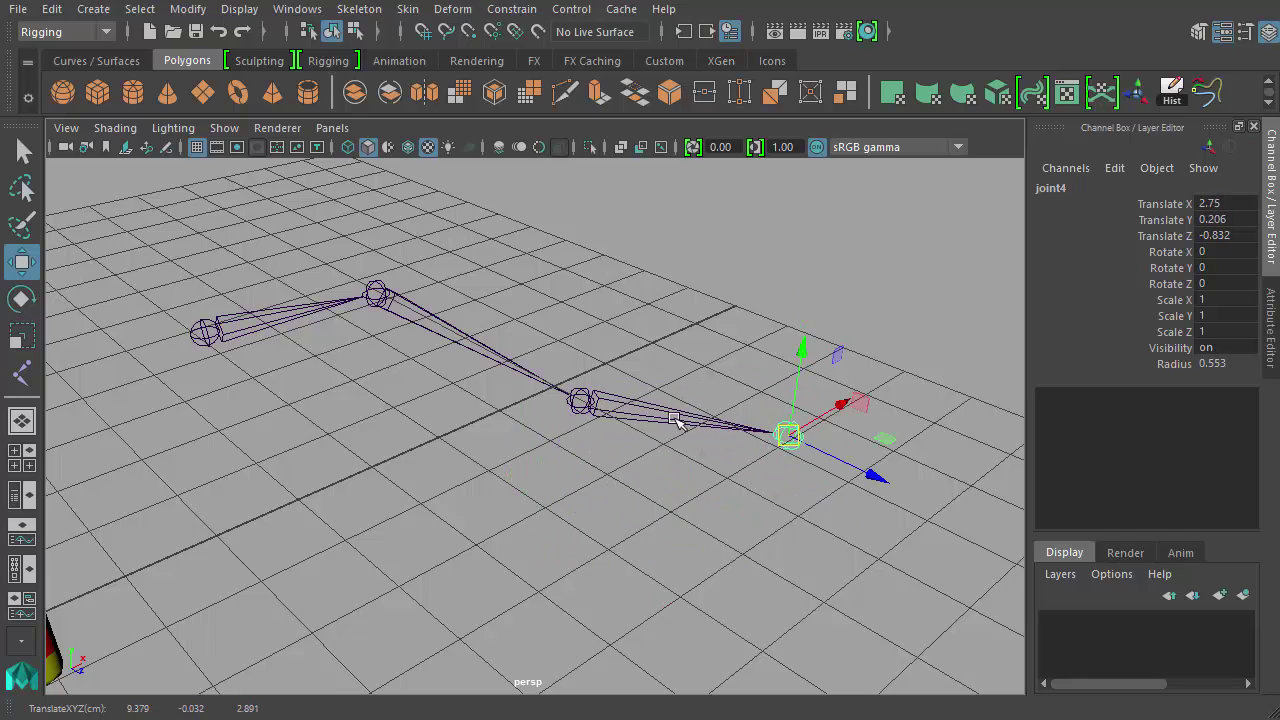
click(577, 422)
drag(577, 422, 586, 324)
- Select each joint along the chain and shorten the last bone by moving the end joint to about X 1.37, Y 0.195, Z 0.435
click(265, 305)
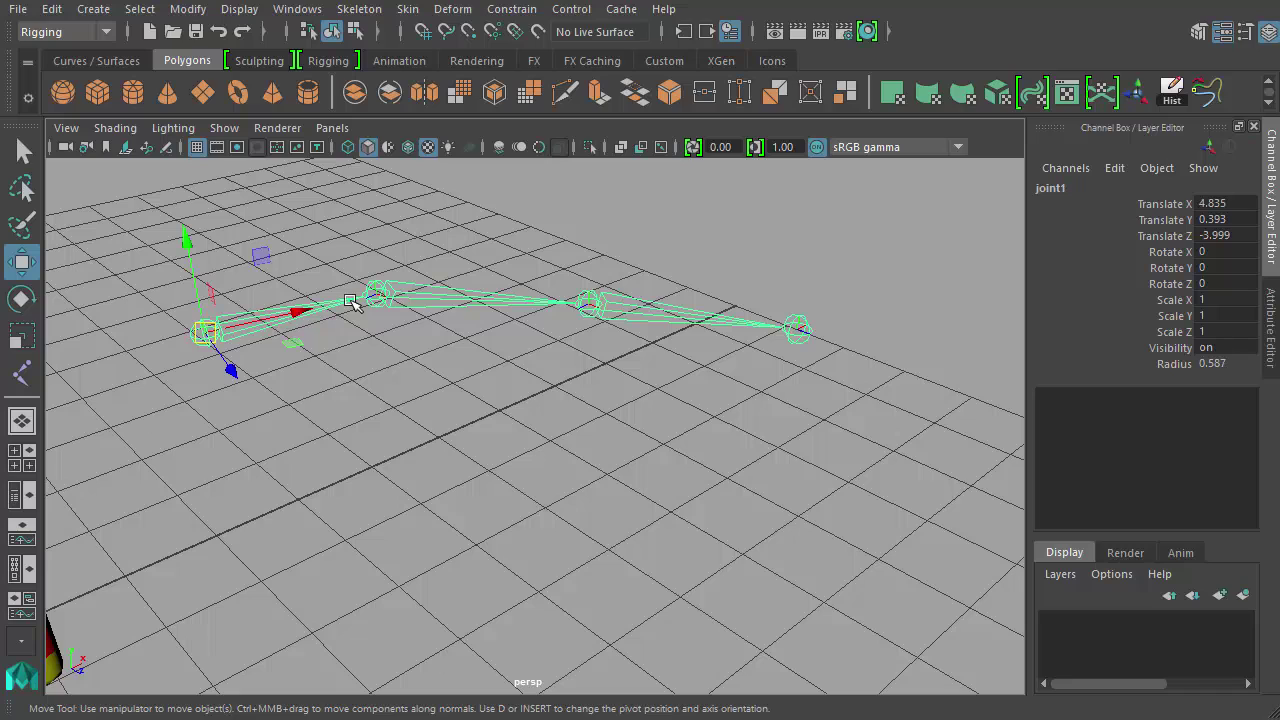
click(420, 302)
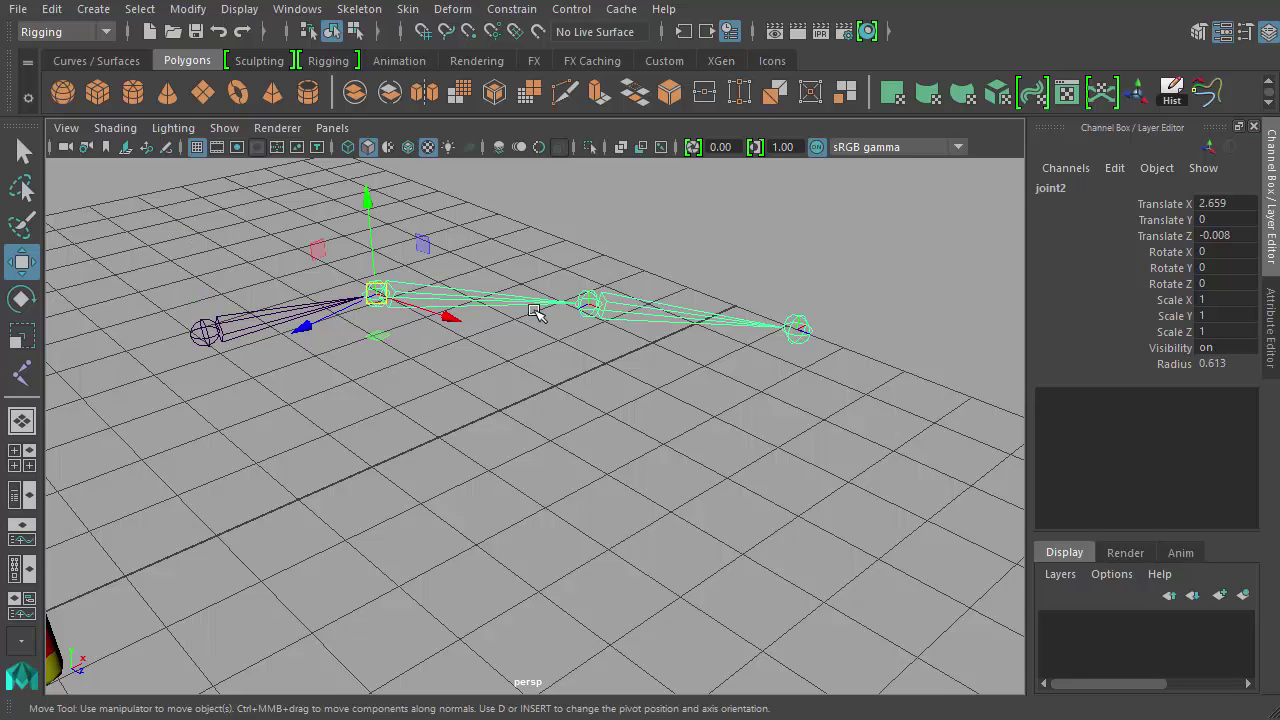
click(588, 303)
click(800, 330)
drag(800, 330, 650, 325)
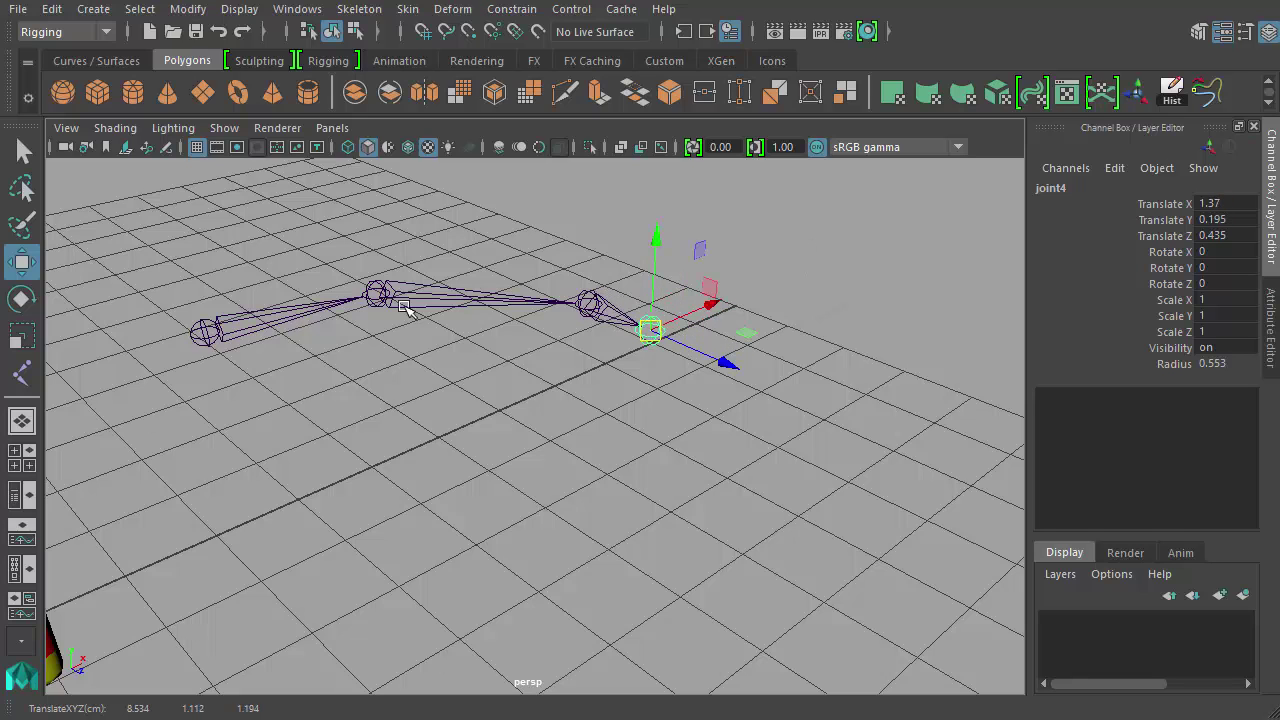
- Move the second joint away from the root and reposition the root joint at about X 6.563, Y 1.153, Z -3.08
click(378, 294)
drag(376, 293, 425, 376)
click(205, 332)
drag(205, 332, 334, 271)
- Rotate the root joint to about -15 degrees on Z to swing the whole chain
key(e)
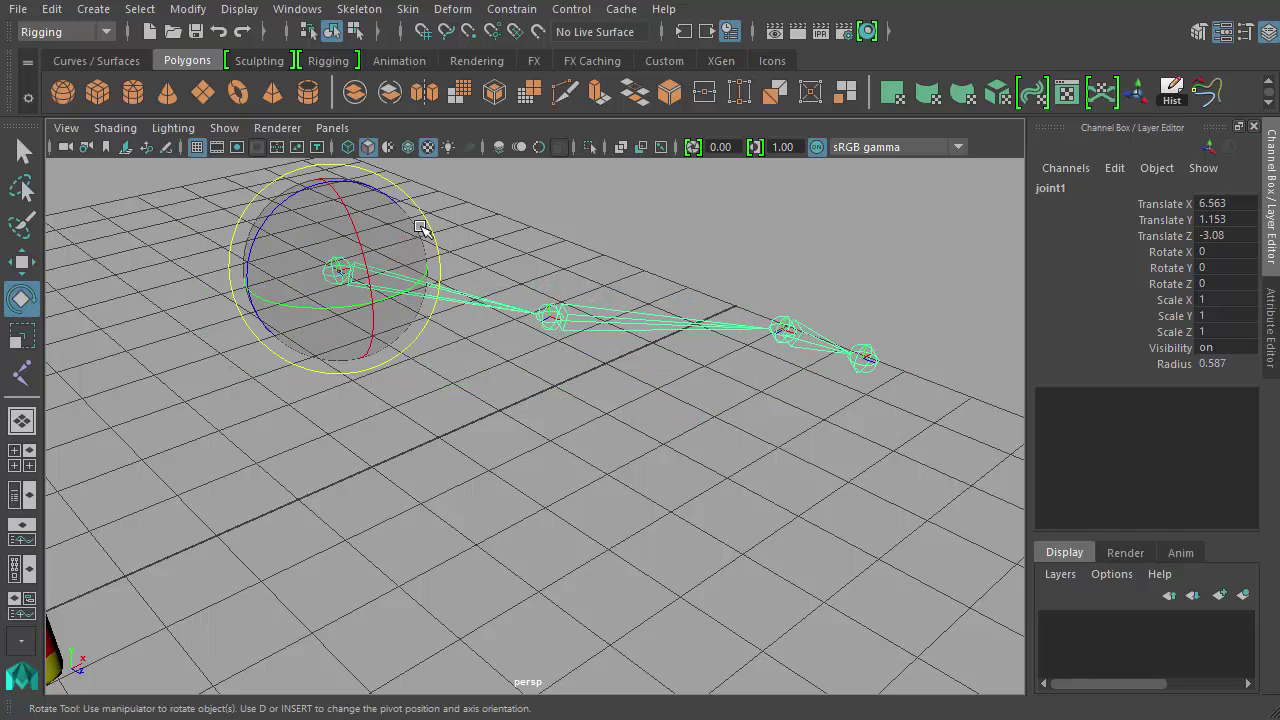
drag(423, 214, 397, 194)
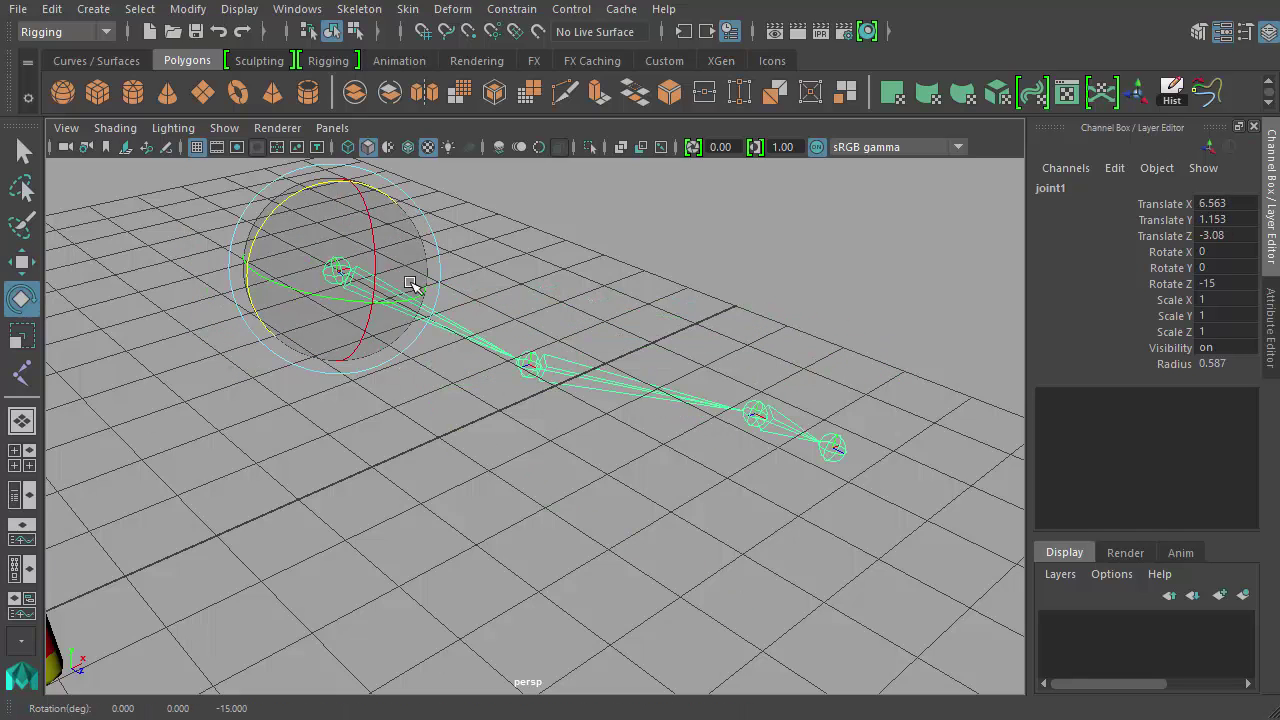
alt+drag(486, 334, 677, 420)
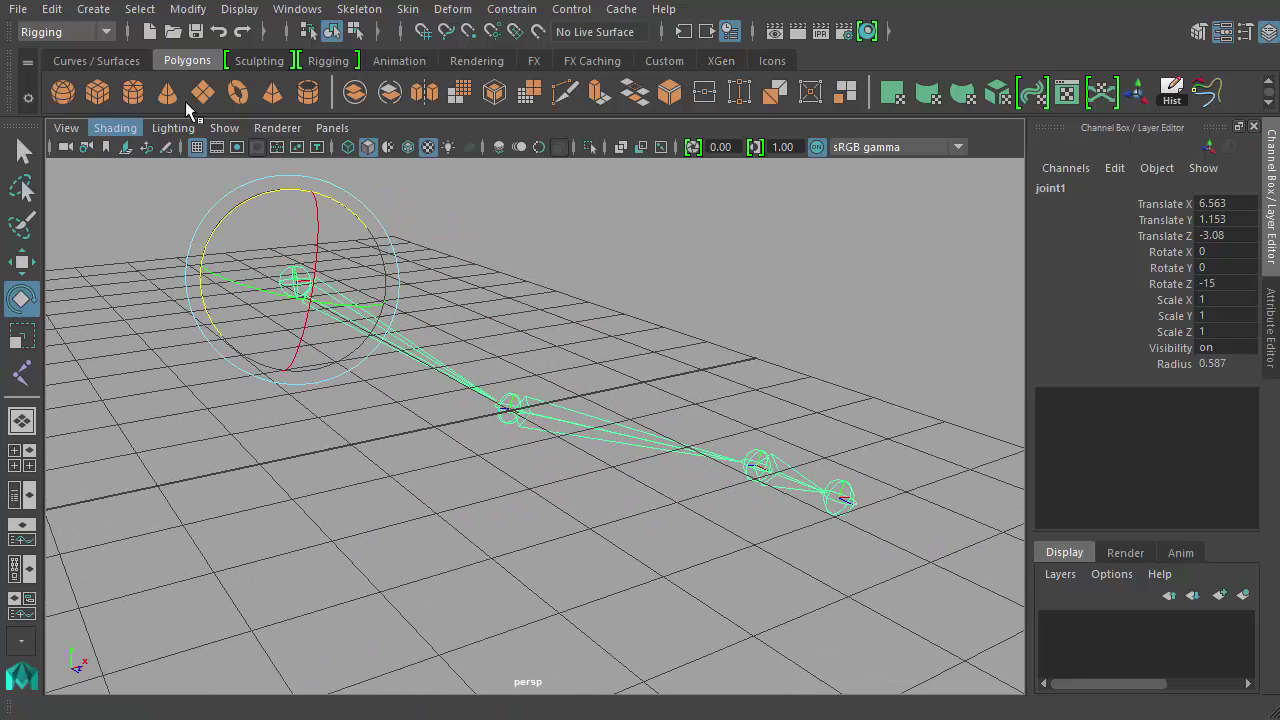
- Hide the ground grid in the perspective view
click(198, 149)
alt+drag(400, 334, 483, 284)
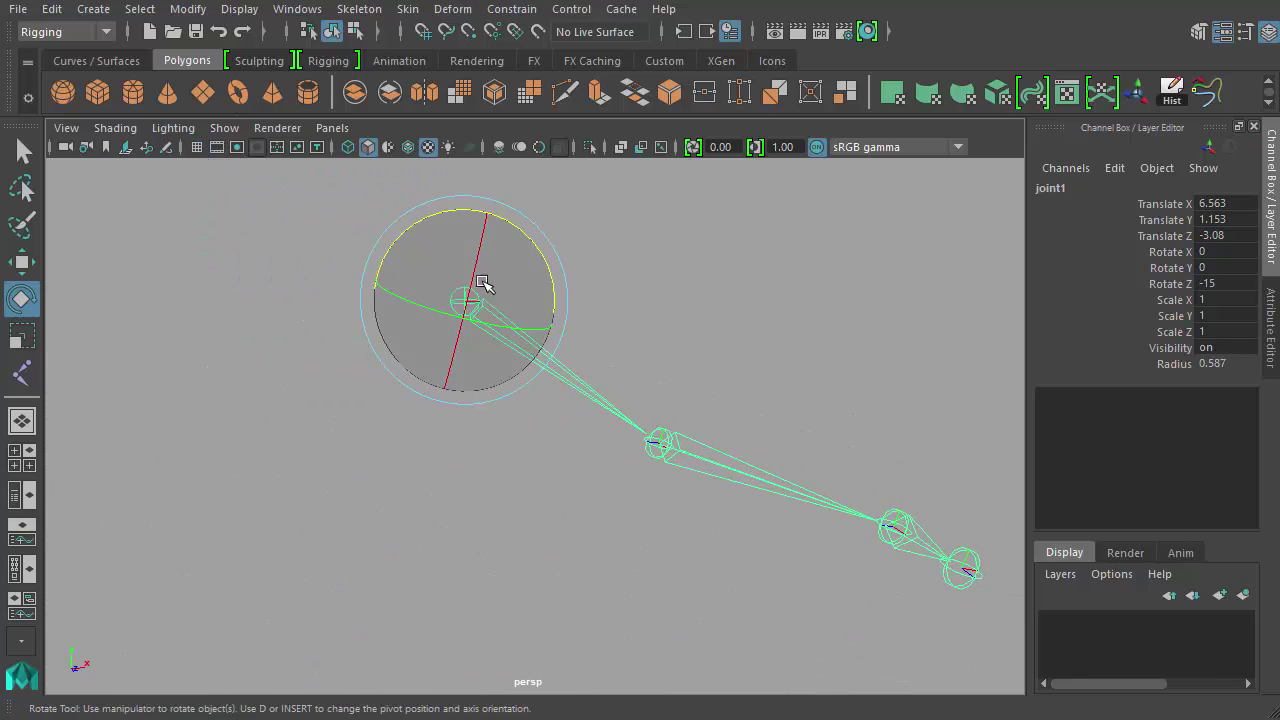
alt+drag(527, 247, 476, 279)
- Bend the chain by rotating the second joint and the third joint, the third to about X 23.844, Y 5.55, Z -13.204
click(560, 512)
alt+drag(523, 540, 508, 524)
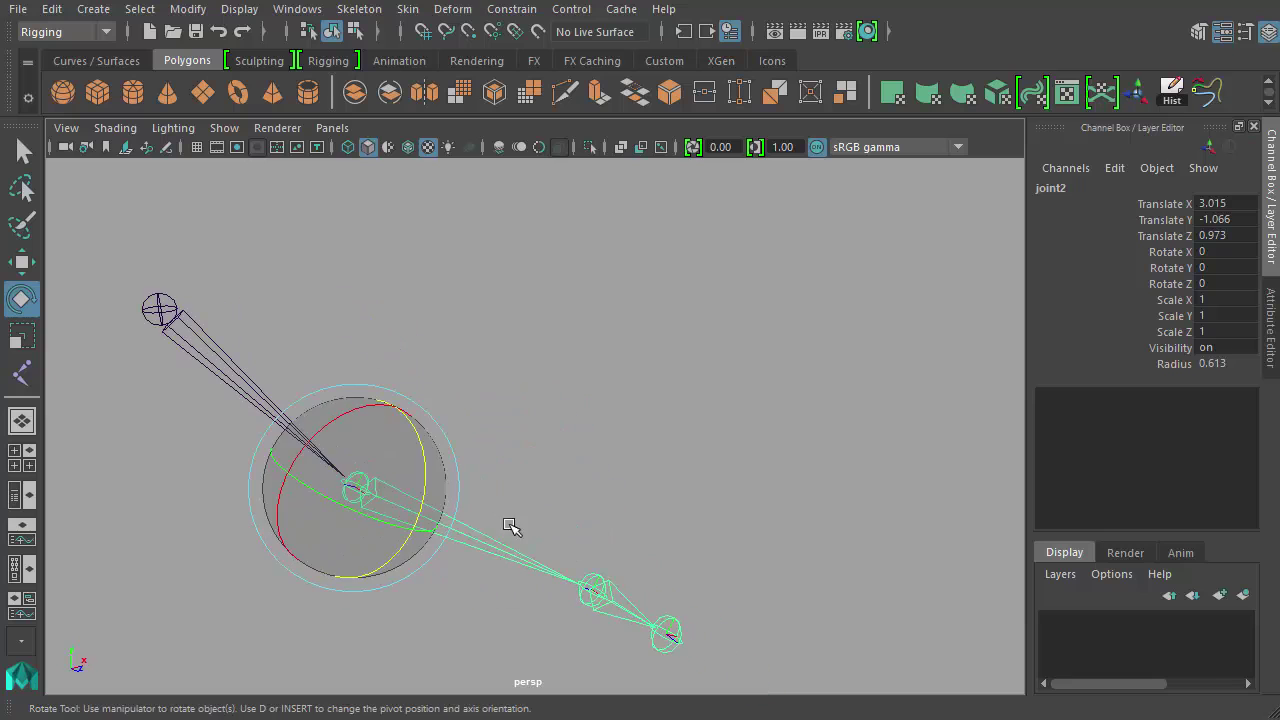
drag(392, 525, 335, 498)
alt+drag(509, 500, 520, 450)
drag(614, 449, 616, 381)
click(560, 490)
drag(595, 530, 480, 466)
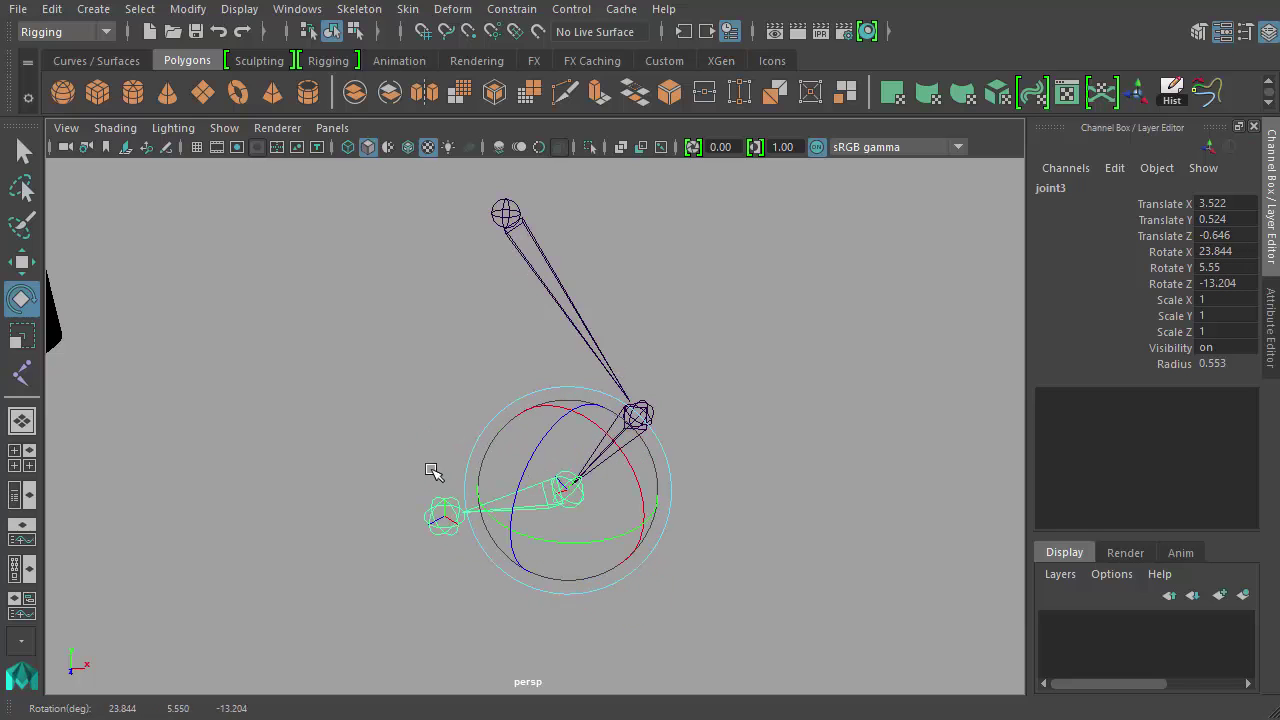
- Delete the entire practice joint chain from its root joint
click(506, 215)
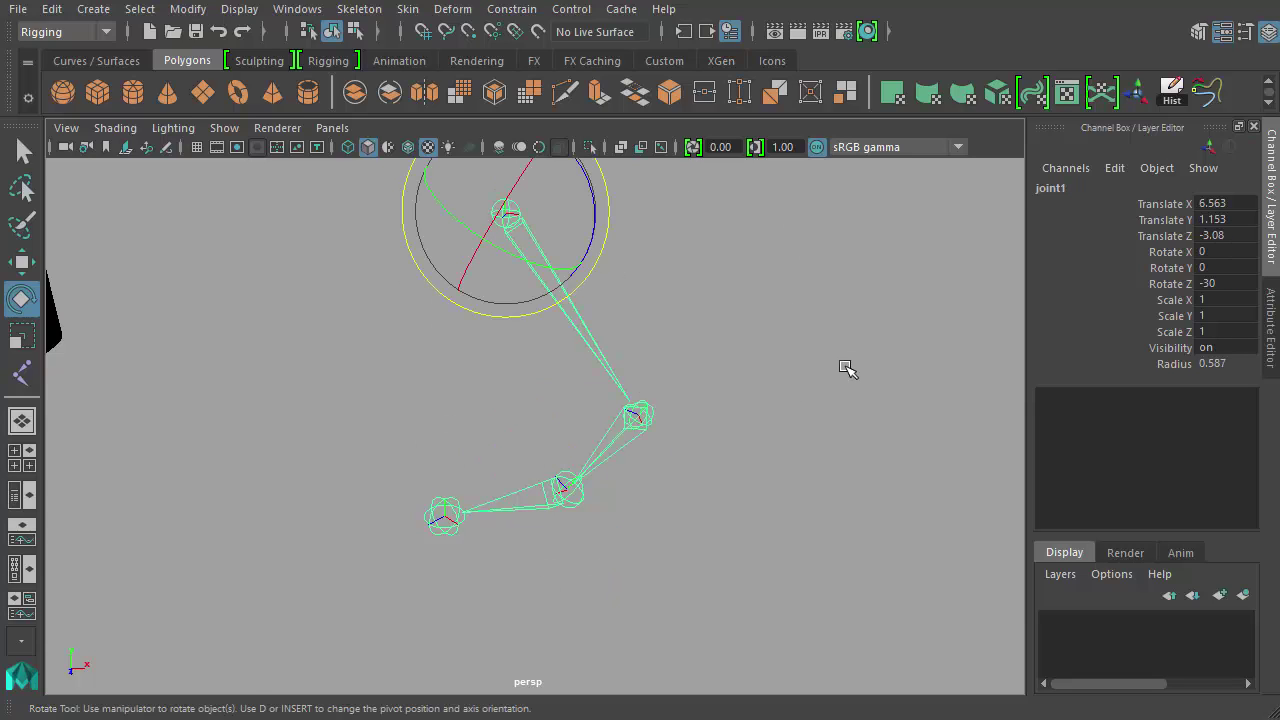
key(Delete)
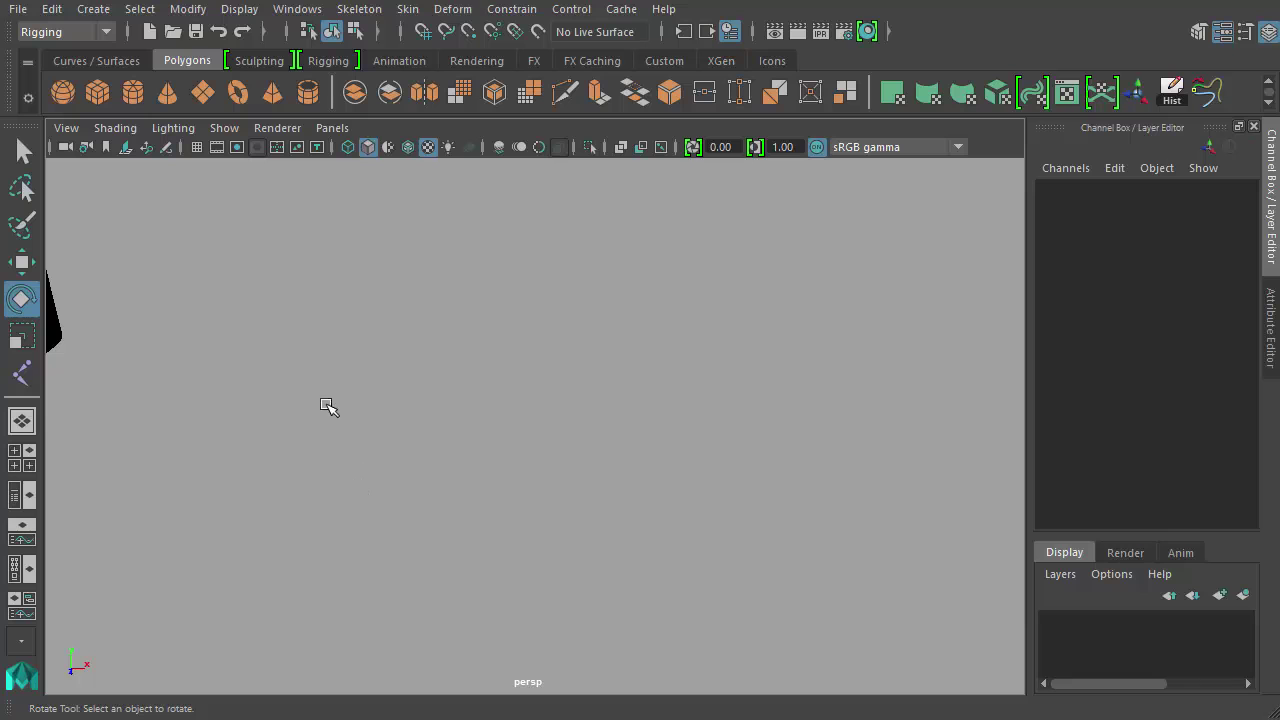
- Bring the jack-in-the-box model into view, display it in wireframe, and examine the spring inside the box from several sides
alt+middle_drag(287, 307, 549, 366)
alt+right_drag(549, 366, 450, 340)
alt+middle_drag(450, 340, 630, 482)
alt+right_drag(680, 485, 812, 494)
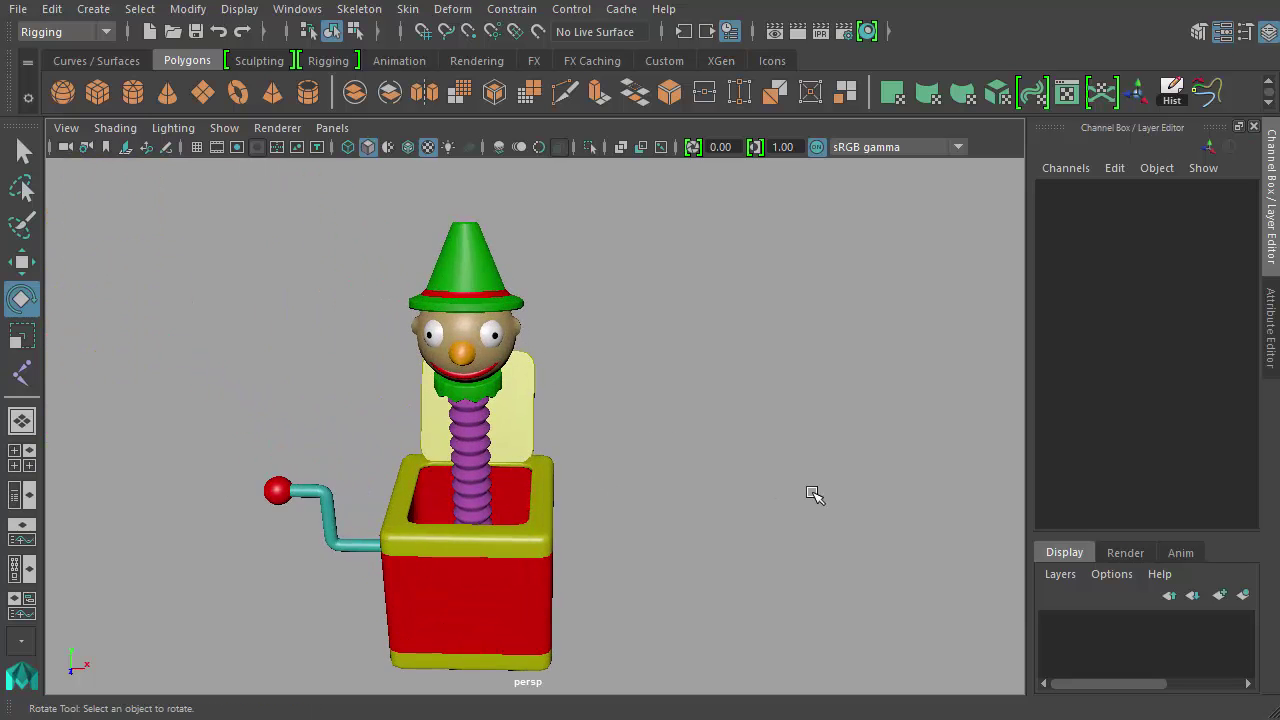
alt+drag(813, 494, 463, 553)
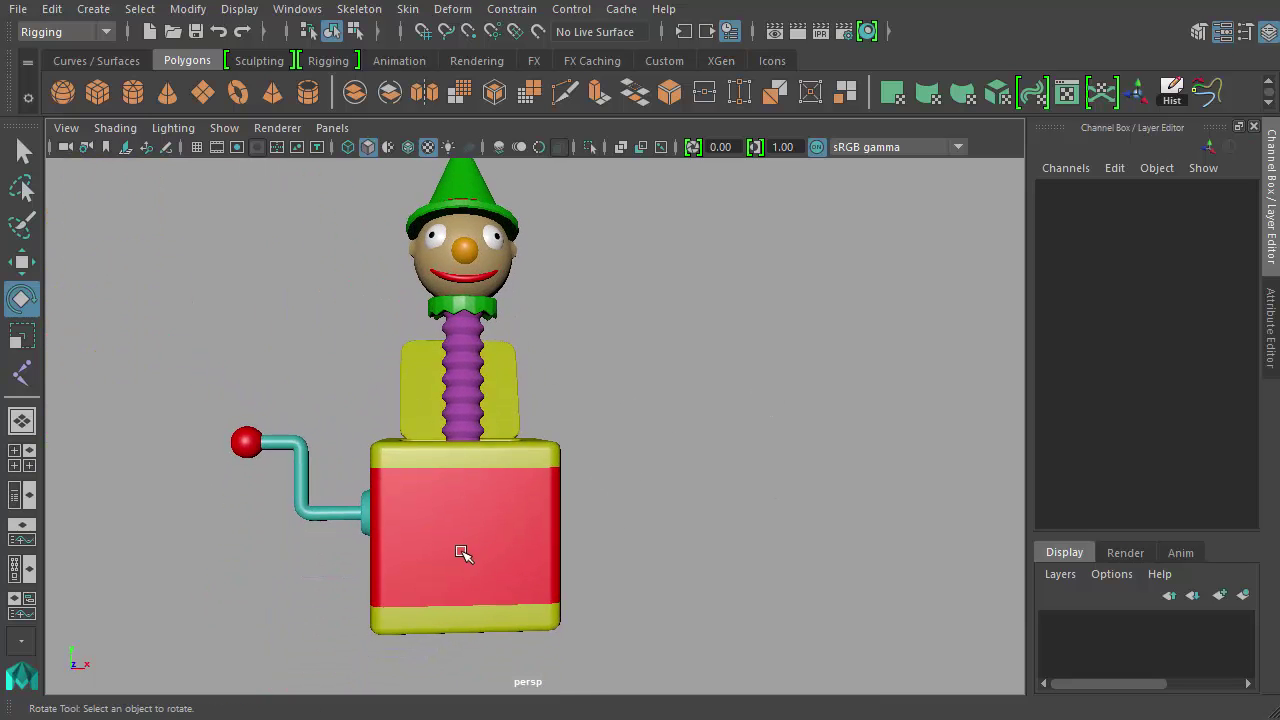
key(4)
alt+drag(526, 520, 527, 537)
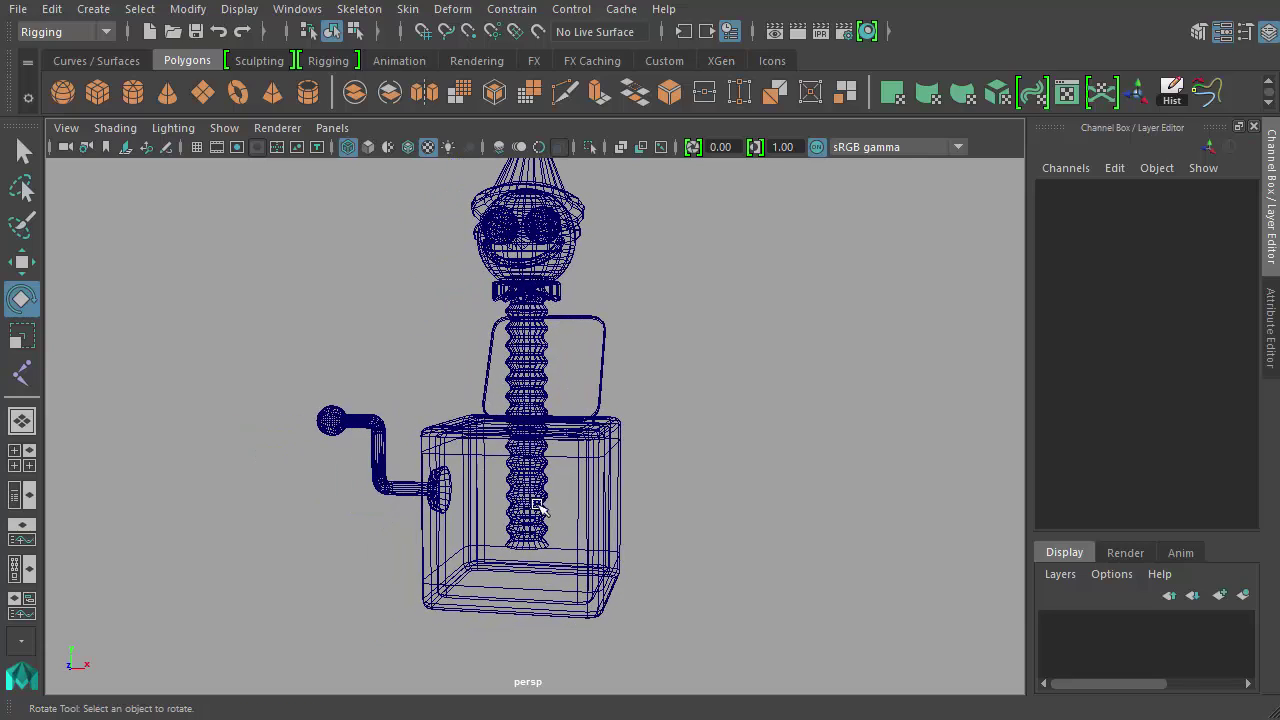
alt+drag(527, 368, 358, 386)
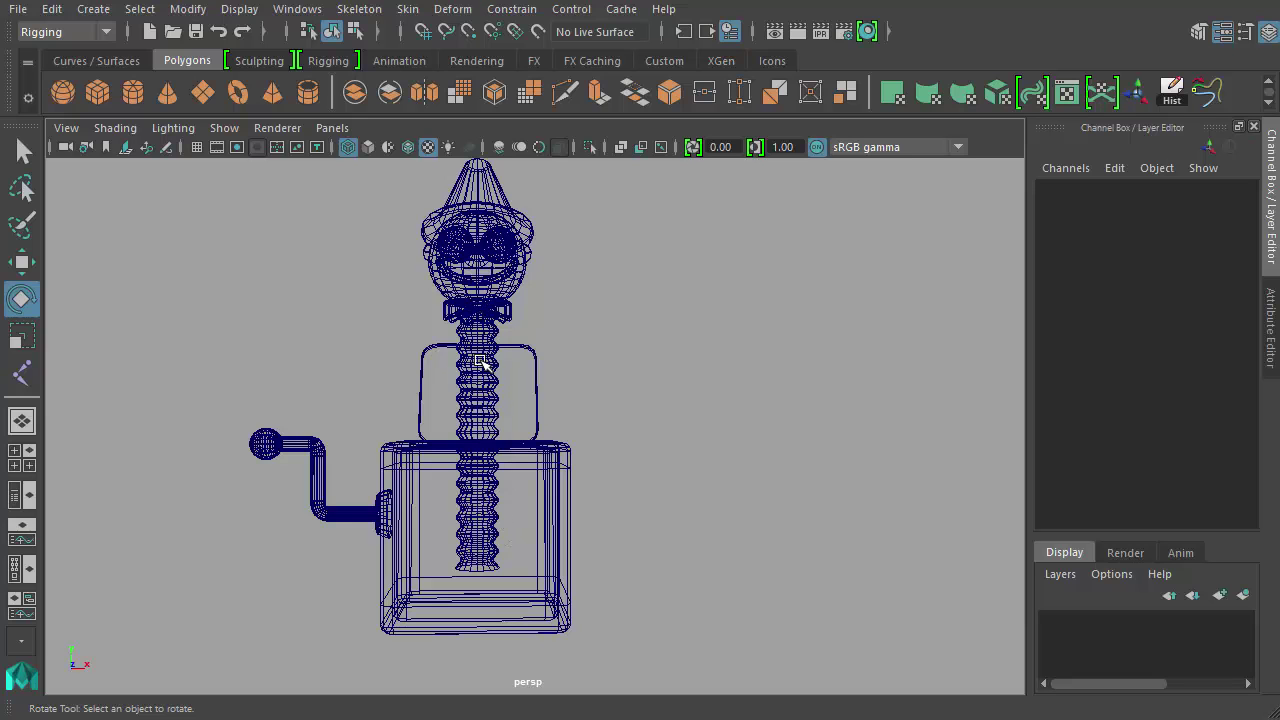
alt+drag(481, 362, 603, 414)
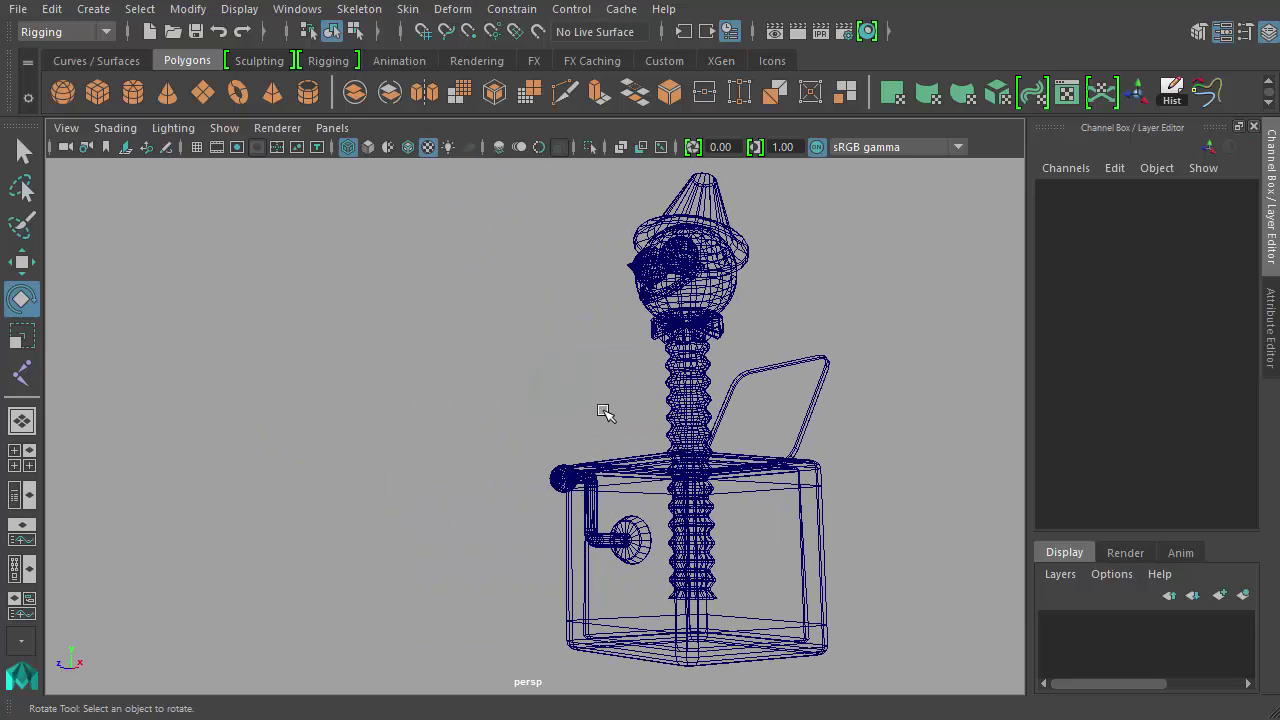
alt+drag(514, 366, 686, 343)
- Switch to the front view, frame the whole model, and show the grid
key(space)
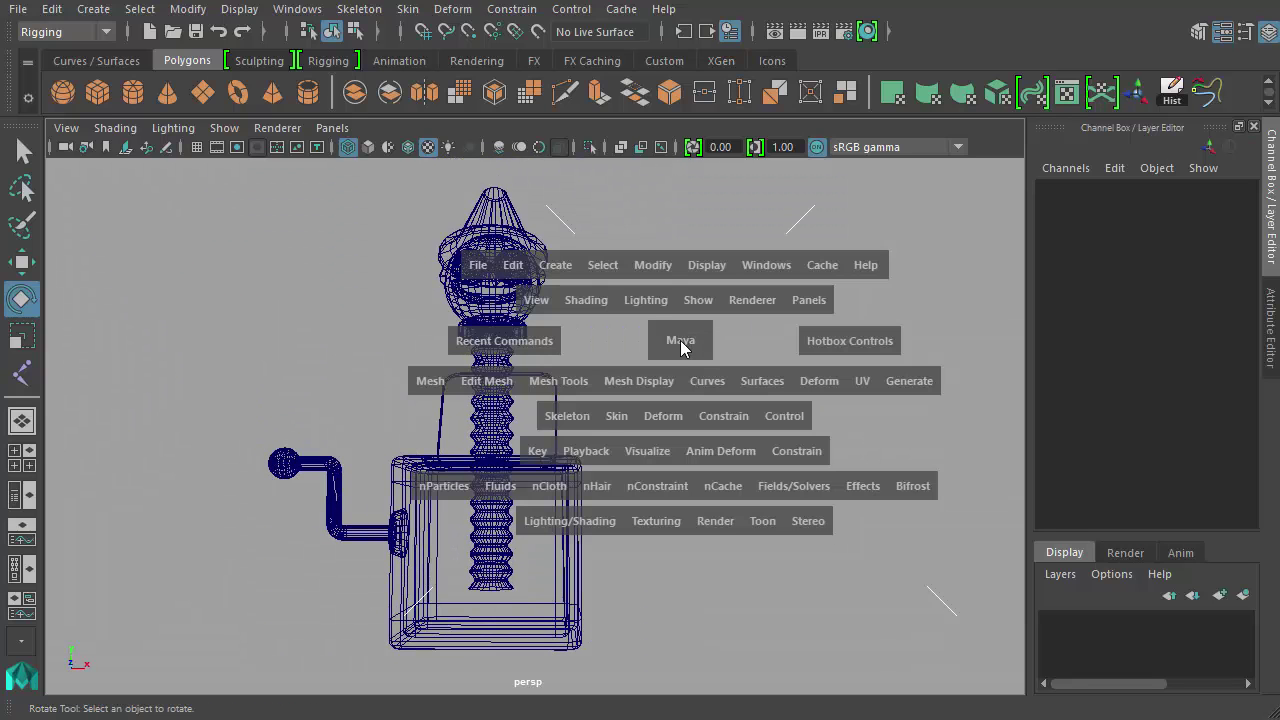
click(680, 340)
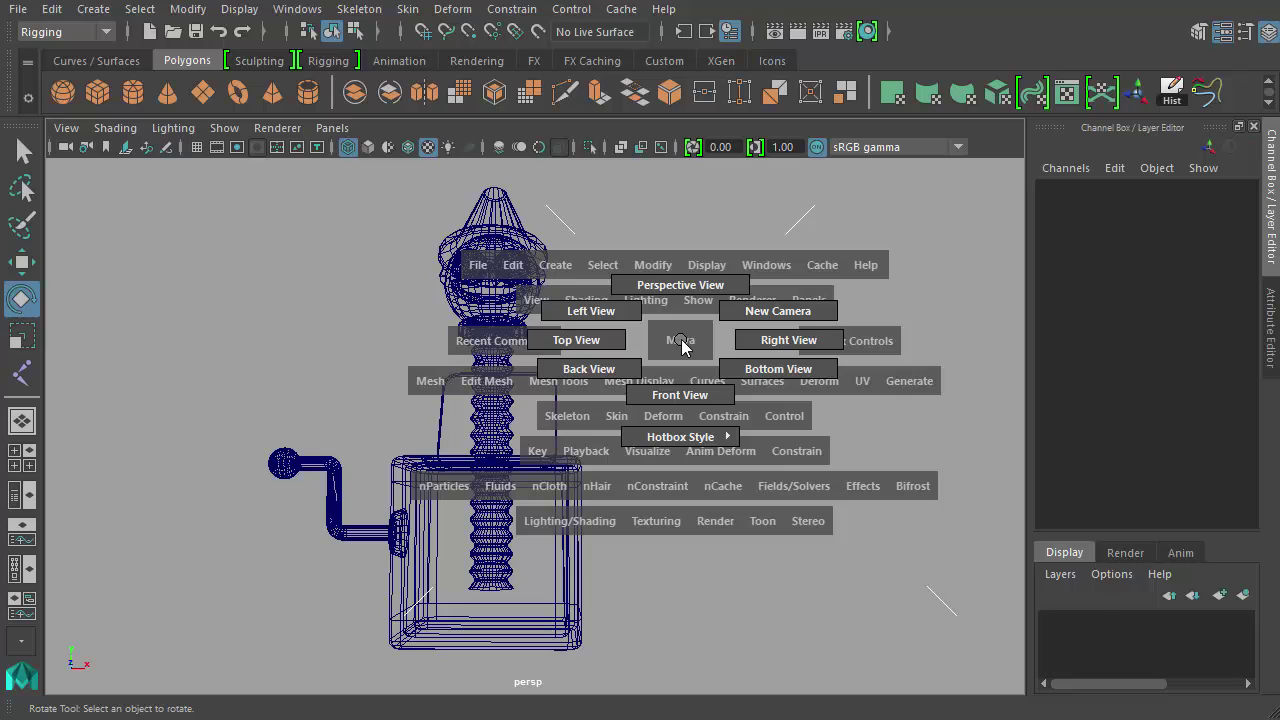
drag(680, 345, 682, 397)
mouse_move(641, 421)
alt+middle_down()
mouse_move(591, 400)
mouse_move(594, 431)
mouse_move(634, 431)
mouse_move(622, 425)
alt+middle_up()
click(197, 147)
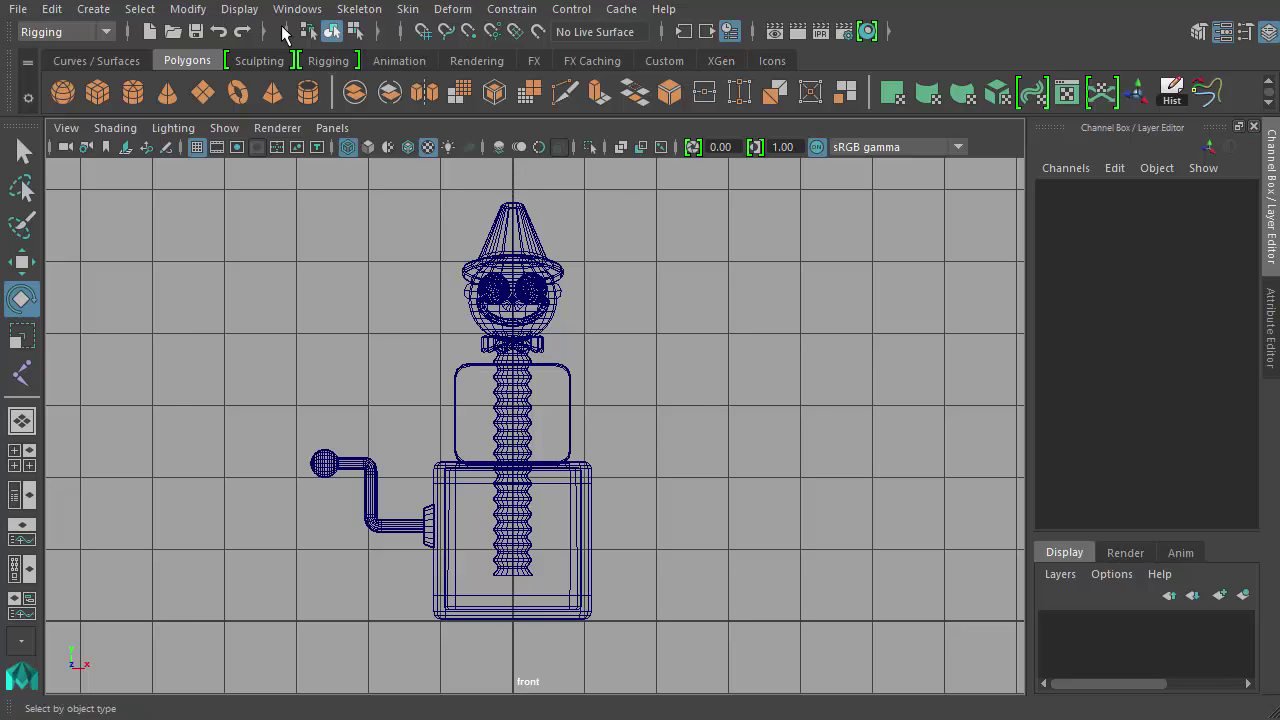
- With the Joint tool, place the root joint at the centre of the spring's lower end, at about X -0.006, Y 0.643
click(62, 31)
click(63, 33)
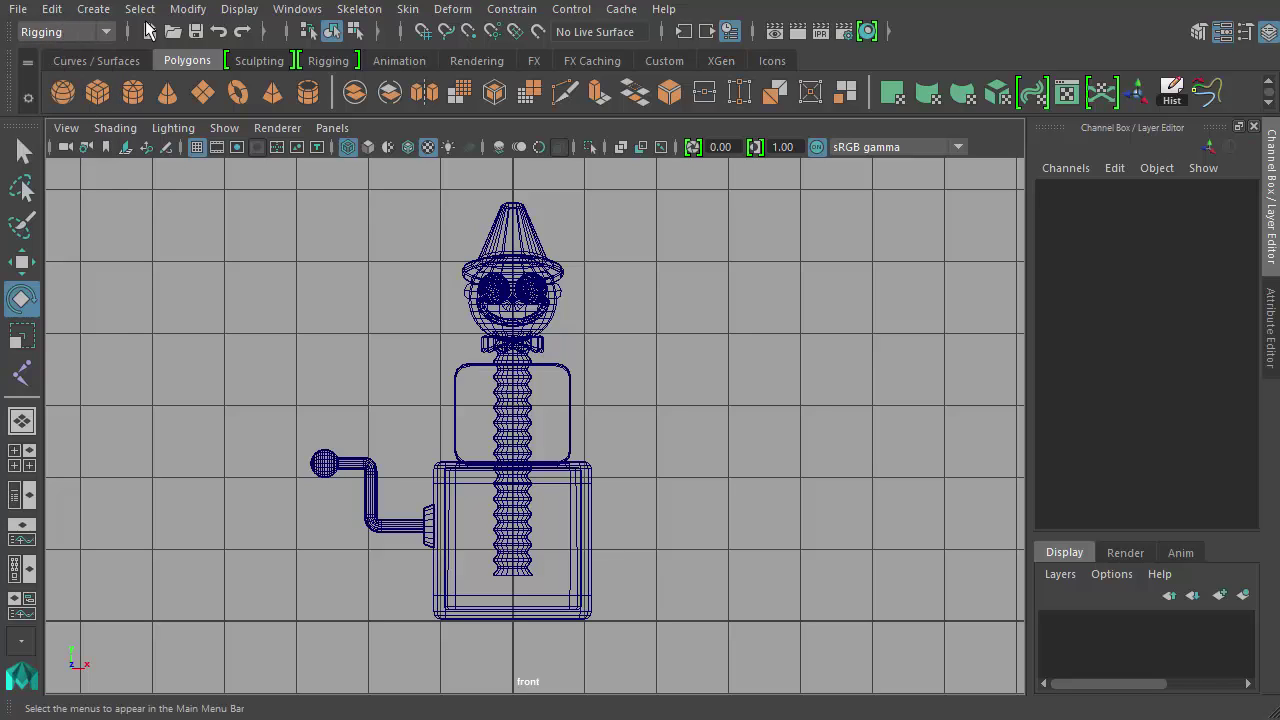
click(352, 8)
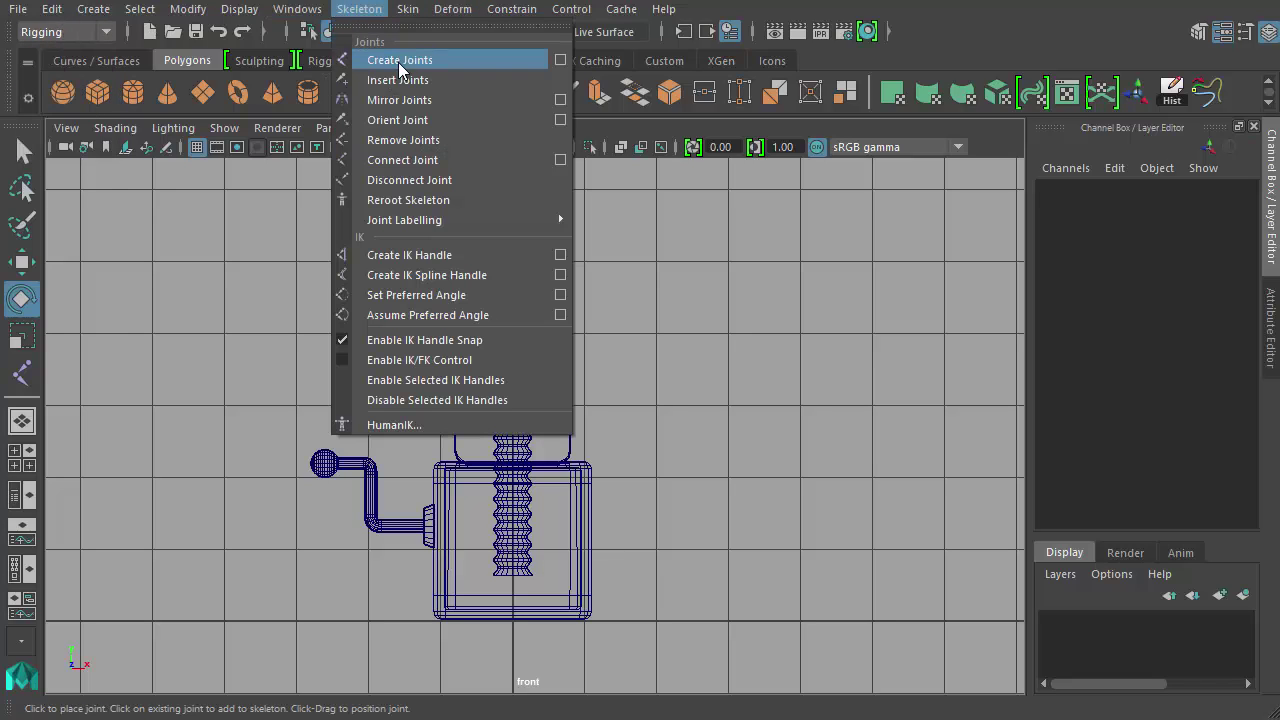
click(560, 60)
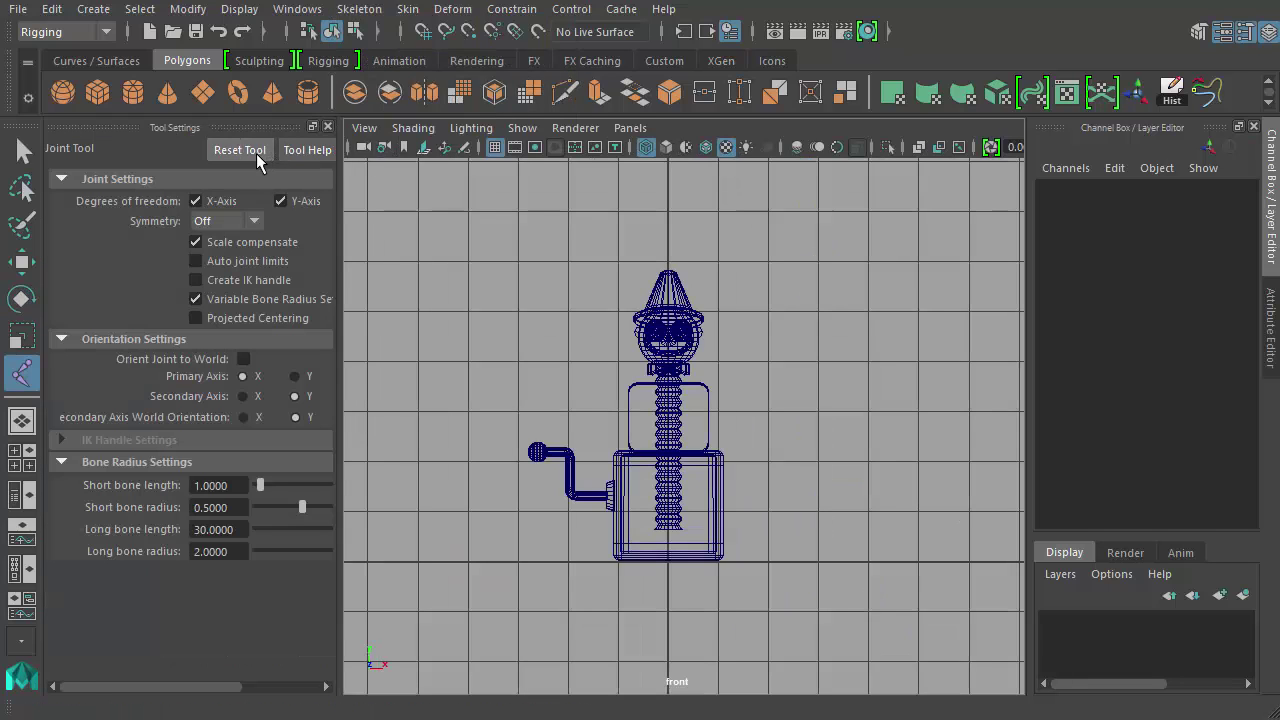
click(327, 127)
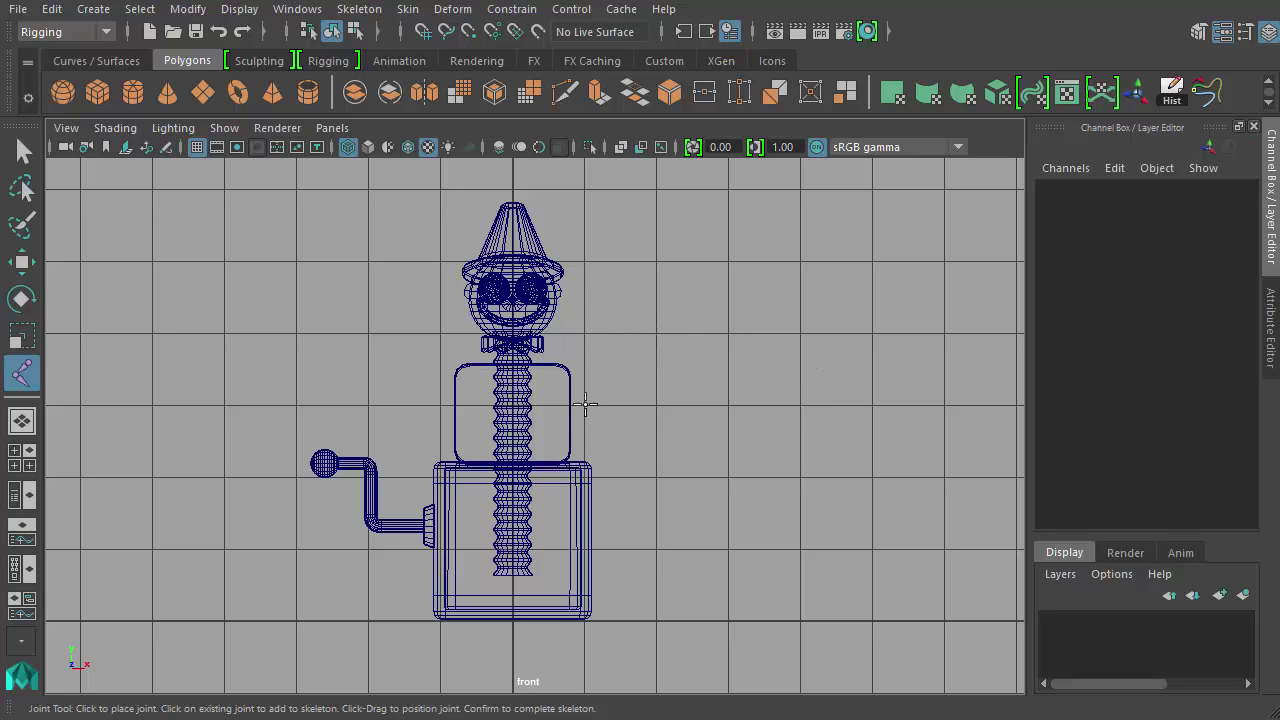
scroll(586, 404, up, 10)
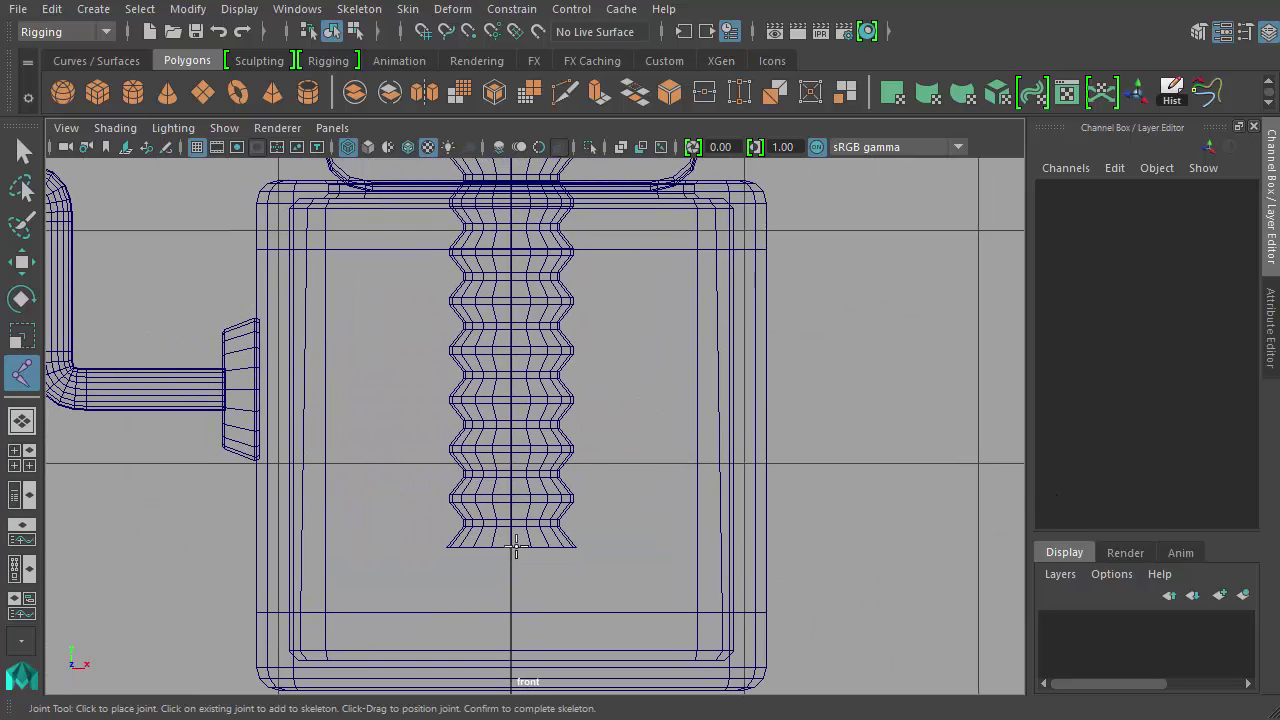
click(510, 547)
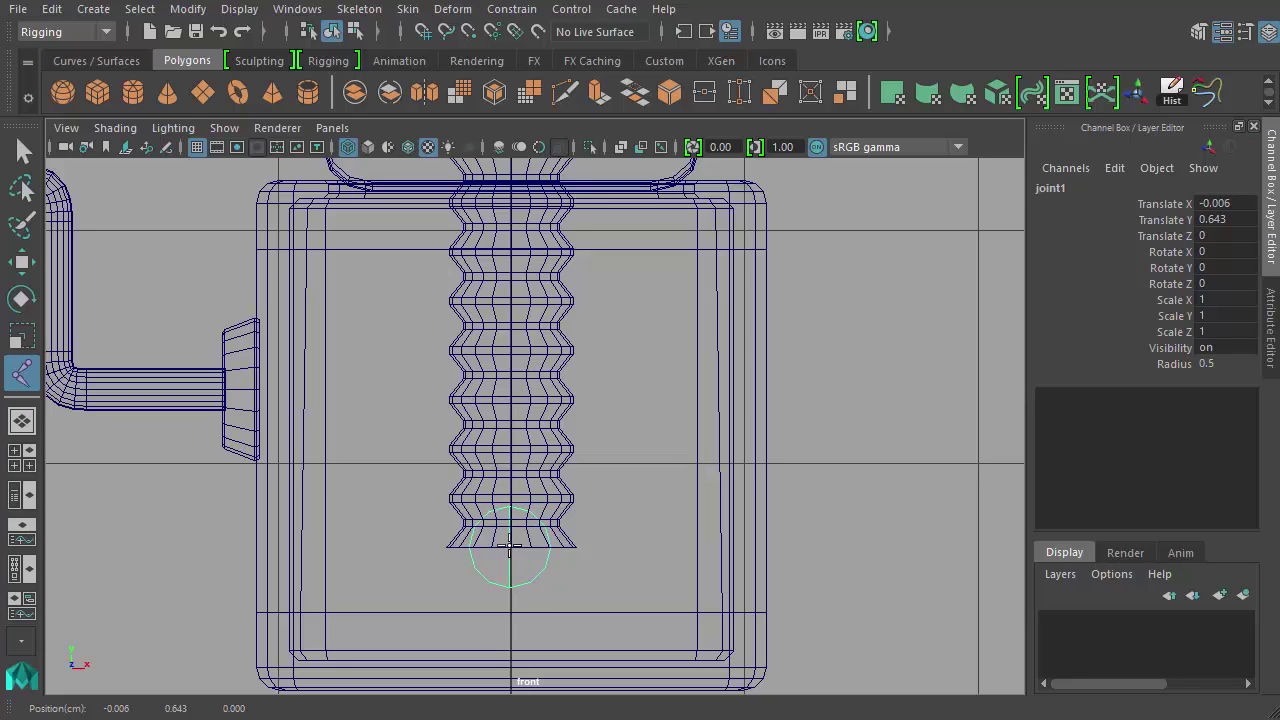
- Add three roughly evenly spaced joints straight up the spring, the first at about Y 1.372 and the third at about Y 2.654
alt+middle_drag(618, 398, 643, 480)
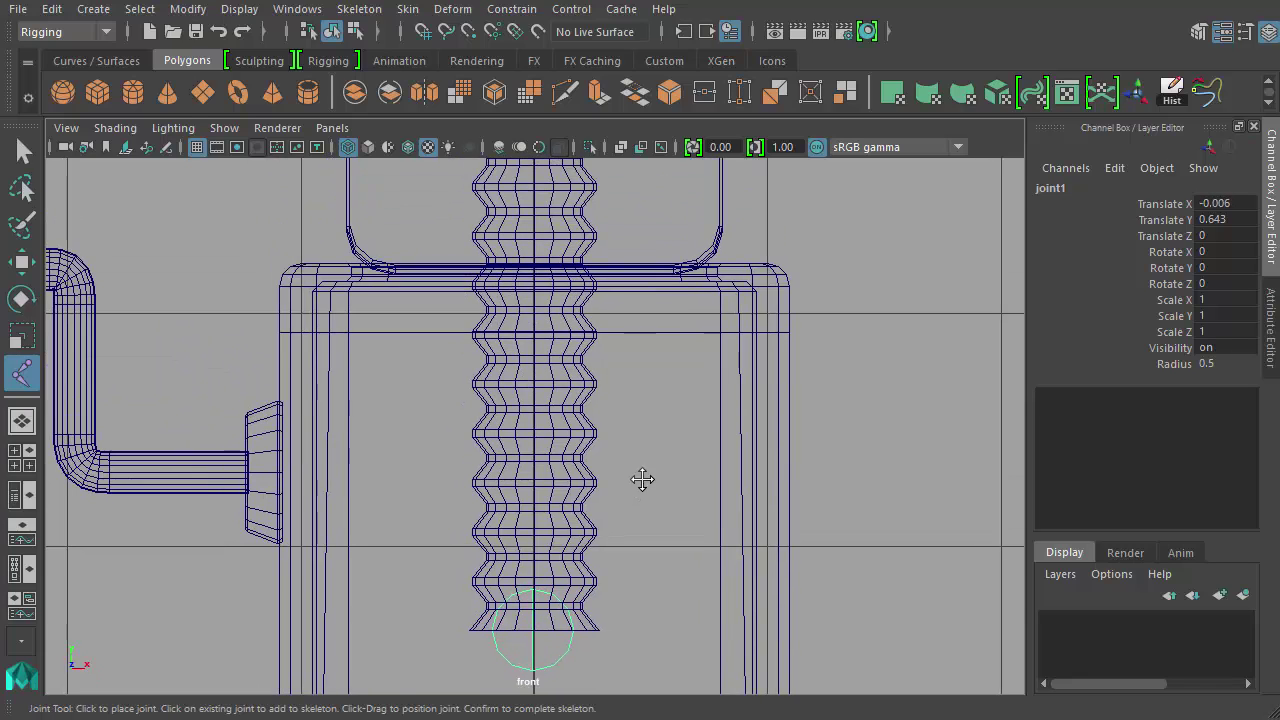
click(534, 458)
drag(534, 458, 534, 458)
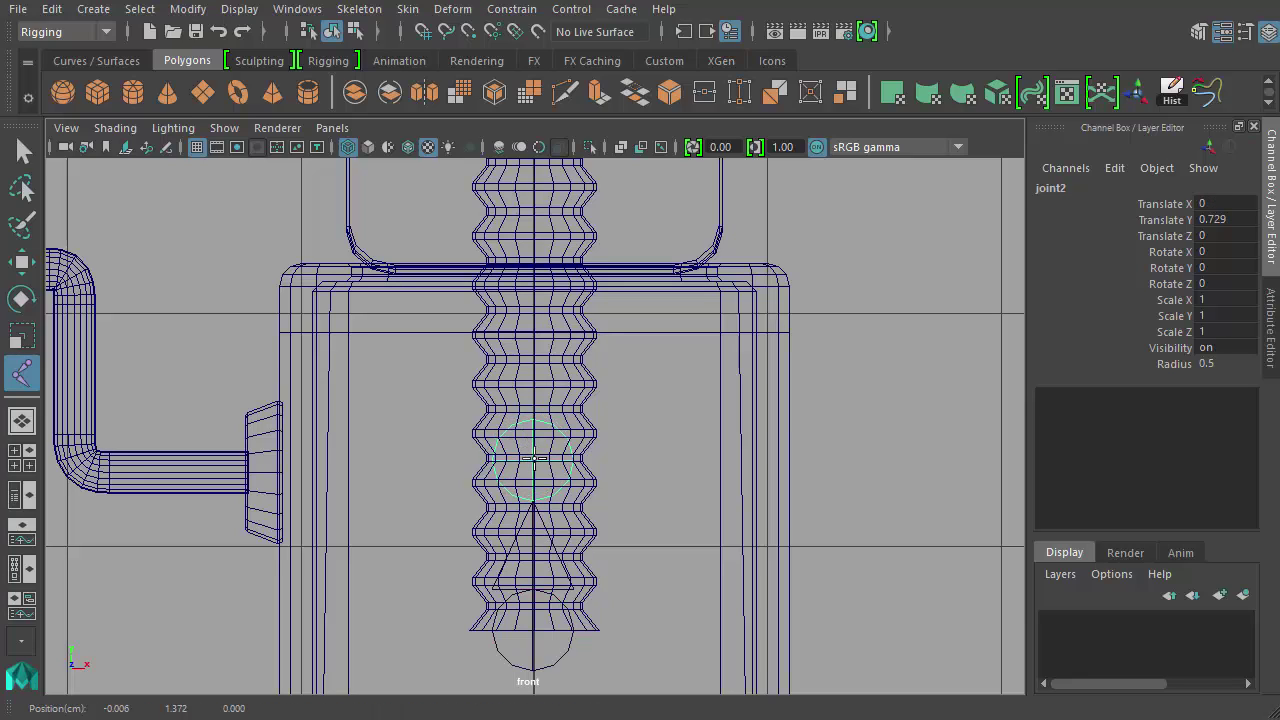
drag(533, 341, 533, 311)
alt+middle_drag(705, 290, 718, 427)
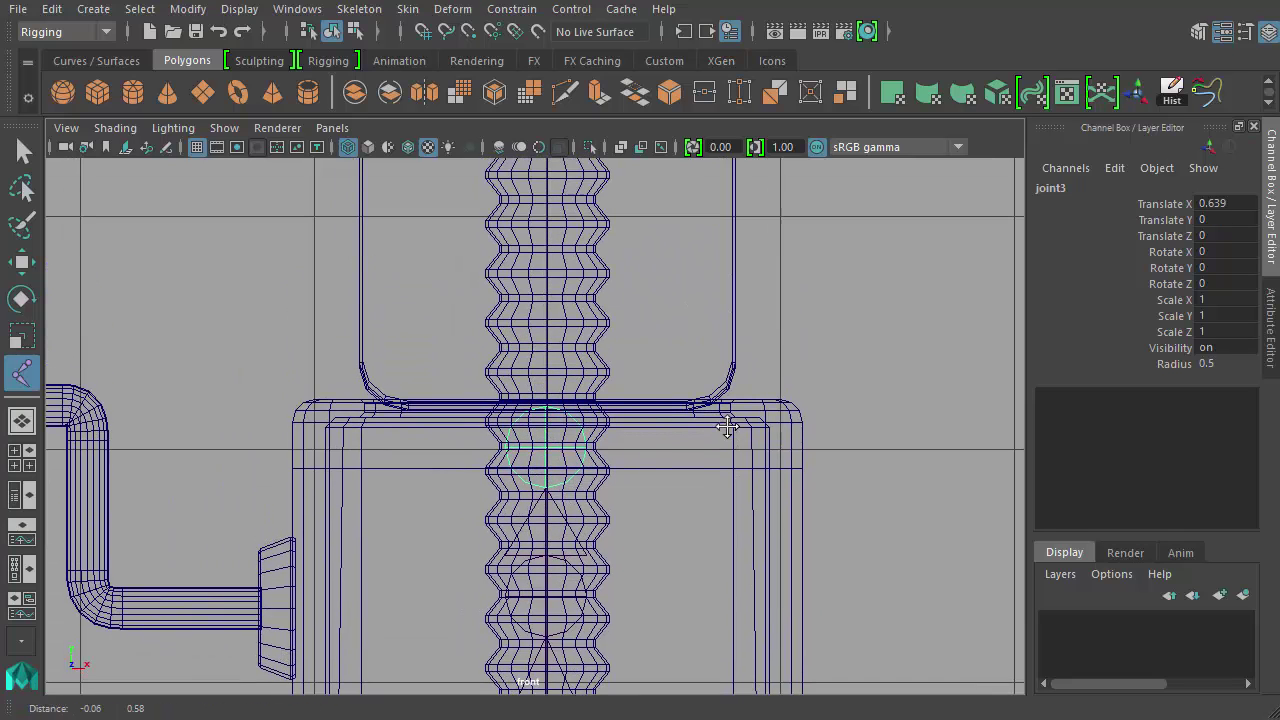
click(547, 287)
drag(547, 287, 548, 294)
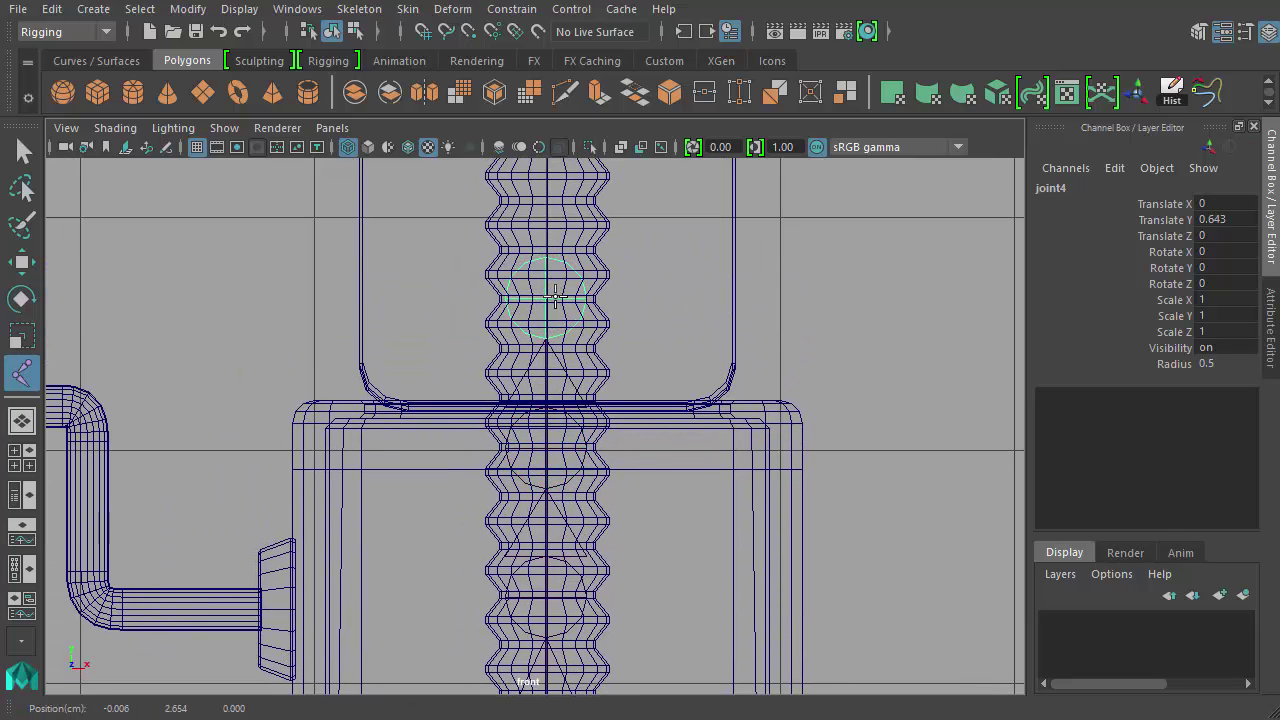
- Add two more joints up the spring, the last inside the collar about 0.54 above its parent, and complete the chain
key(Return)
alt+middle_drag(728, 288, 771, 450)
drag(583, 305, 587, 297)
alt+middle_drag(752, 329, 772, 492)
drag(608, 329, 608, 330)
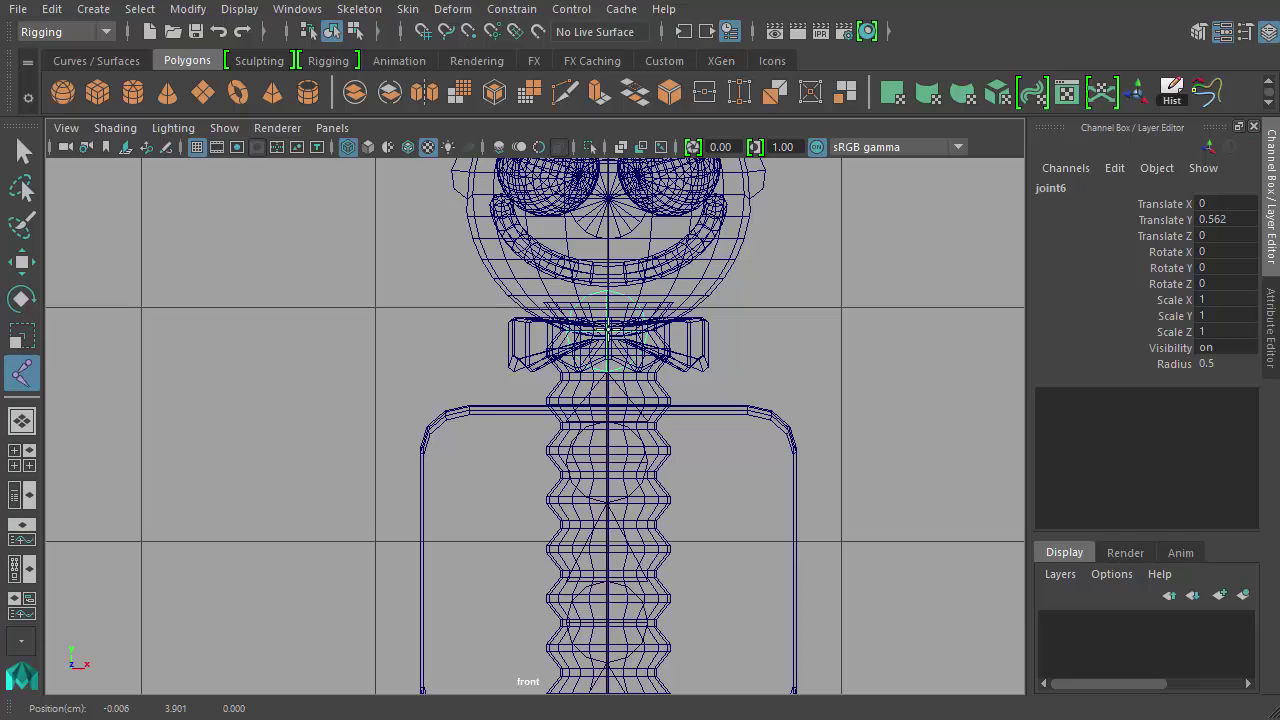
key(Return)
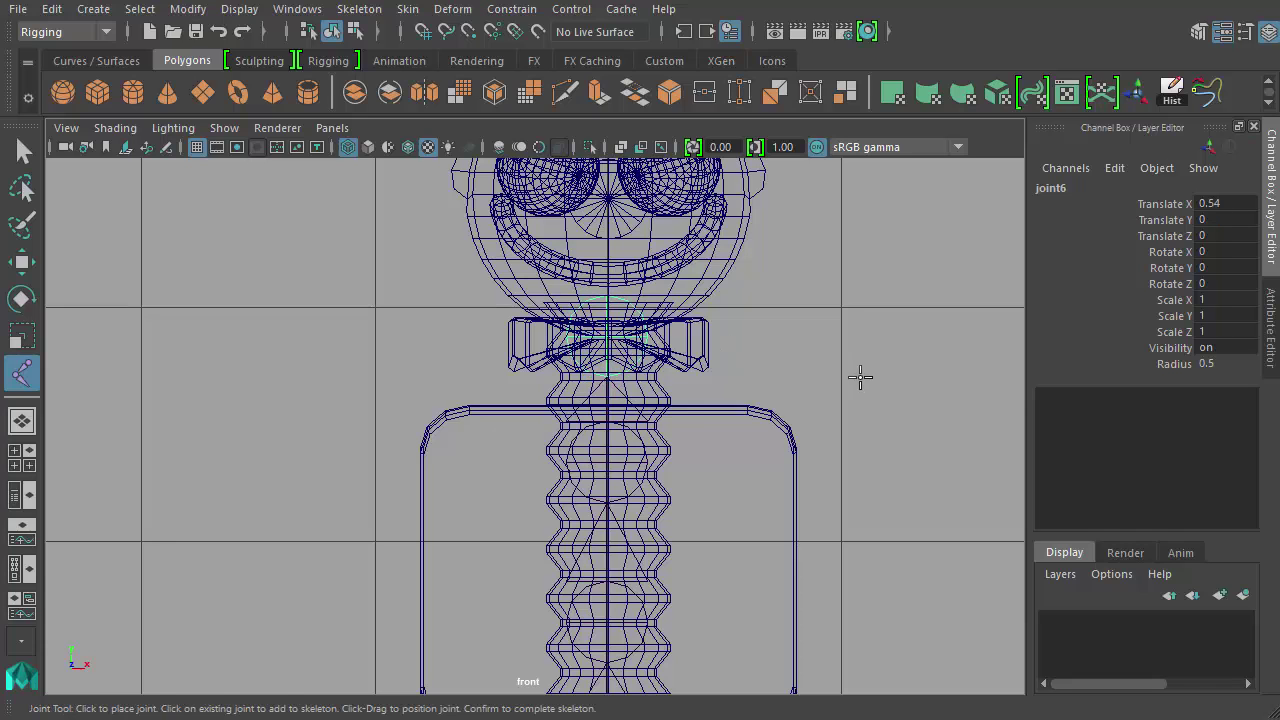
alt+middle_drag(887, 413, 826, 288)
alt+right_drag(820, 289, 666, 411)
alt+middle_drag(633, 382, 691, 403)
alt+right_drag(691, 403, 950, 478)
alt+middle_drag(811, 434, 713, 412)
key(Return)
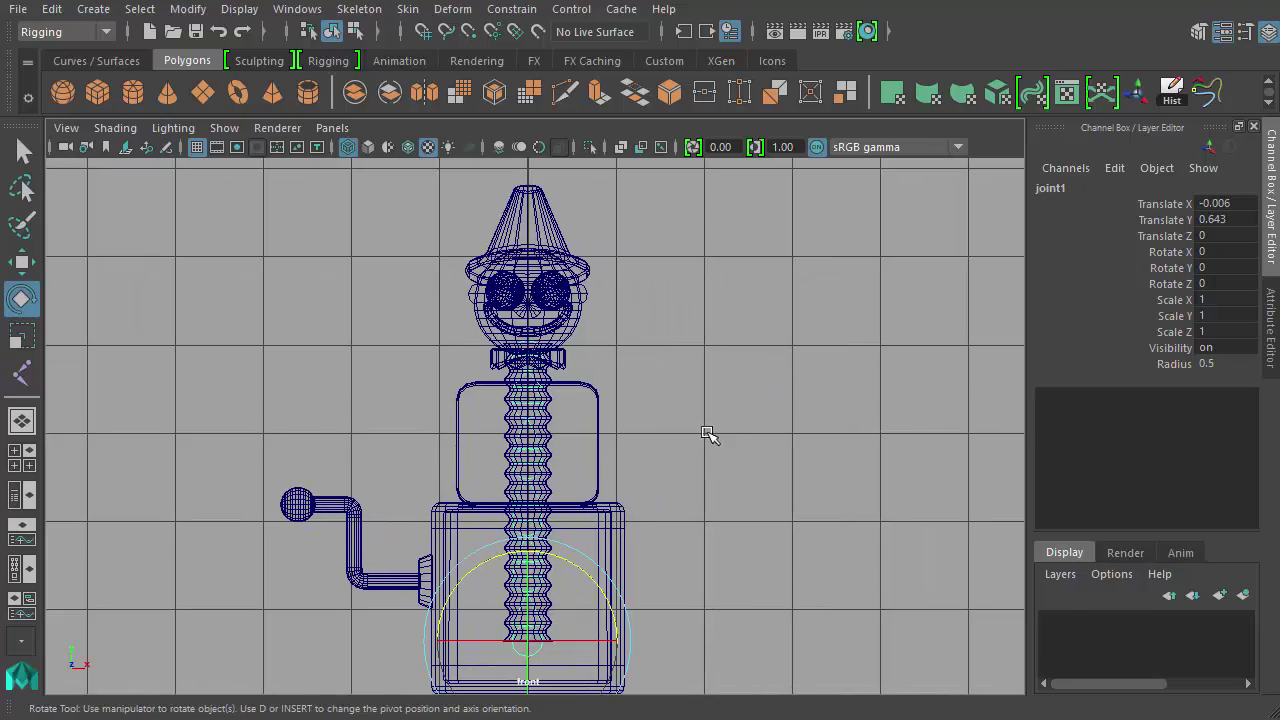
- Return to the perspective view, activate the Move tool, and display the model smooth shaded
key(space)
drag(646, 449, 334, 457)
key(w)
alt+right_drag(334, 457, 462, 473)
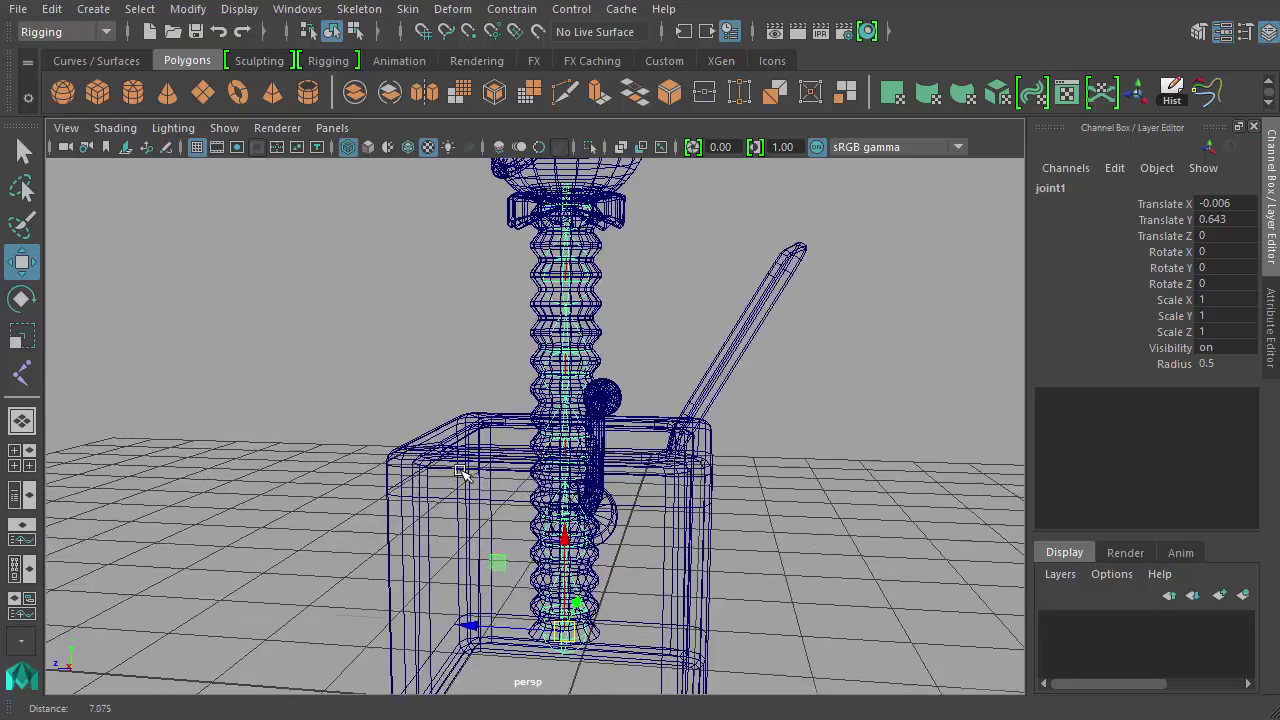
alt+drag(462, 473, 690, 455)
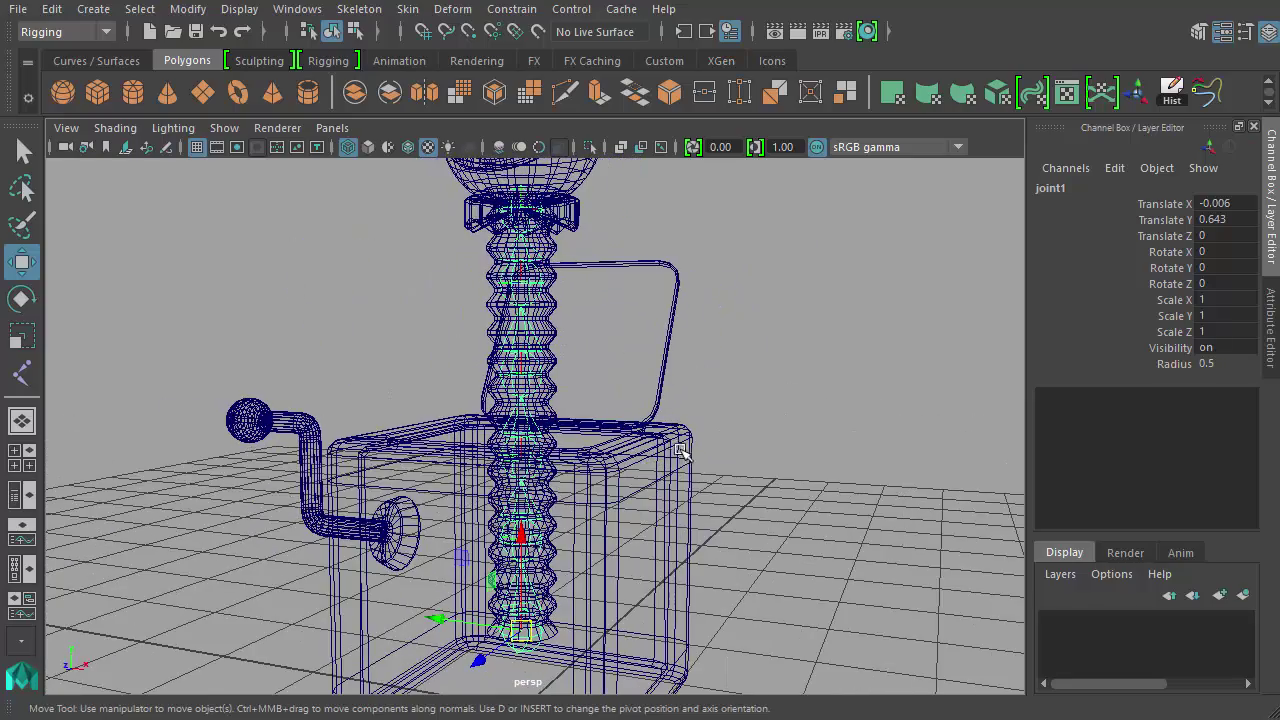
key(5)
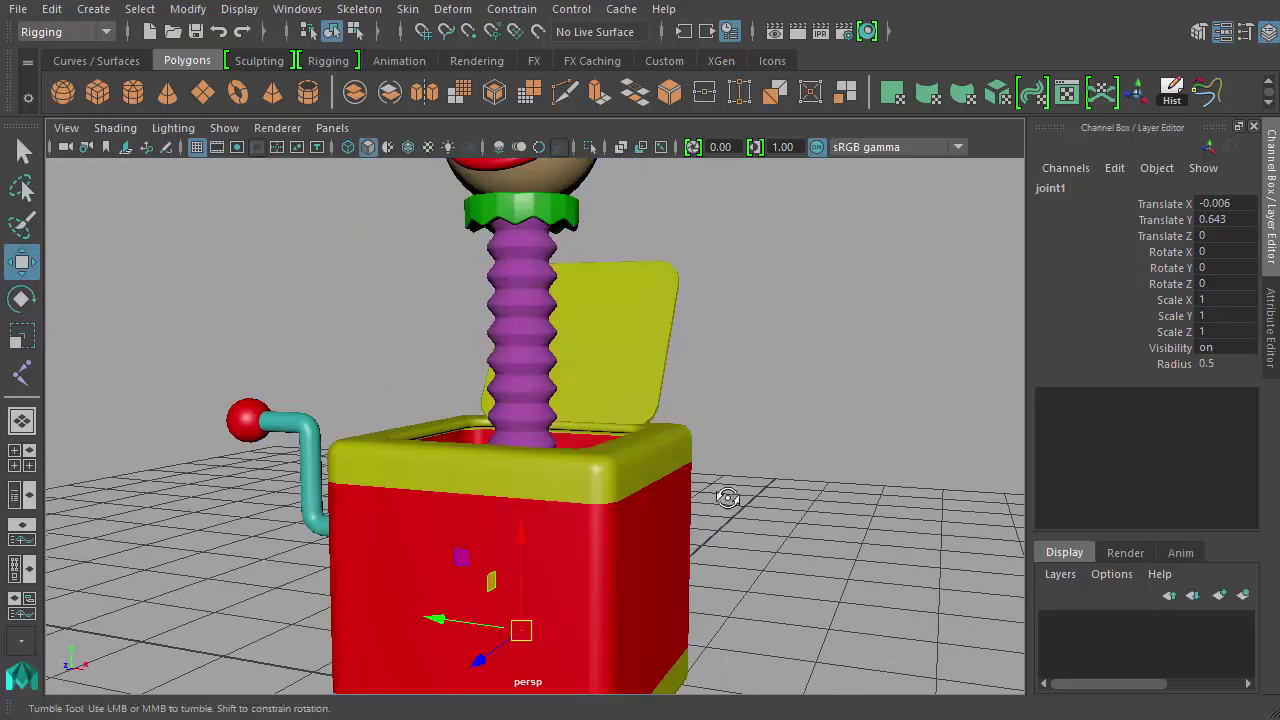
mouse_move(720, 491)
alt+mouse_down()
mouse_move(849, 514)
mouse_move(783, 449)
mouse_move(815, 462)
alt+mouse_up()
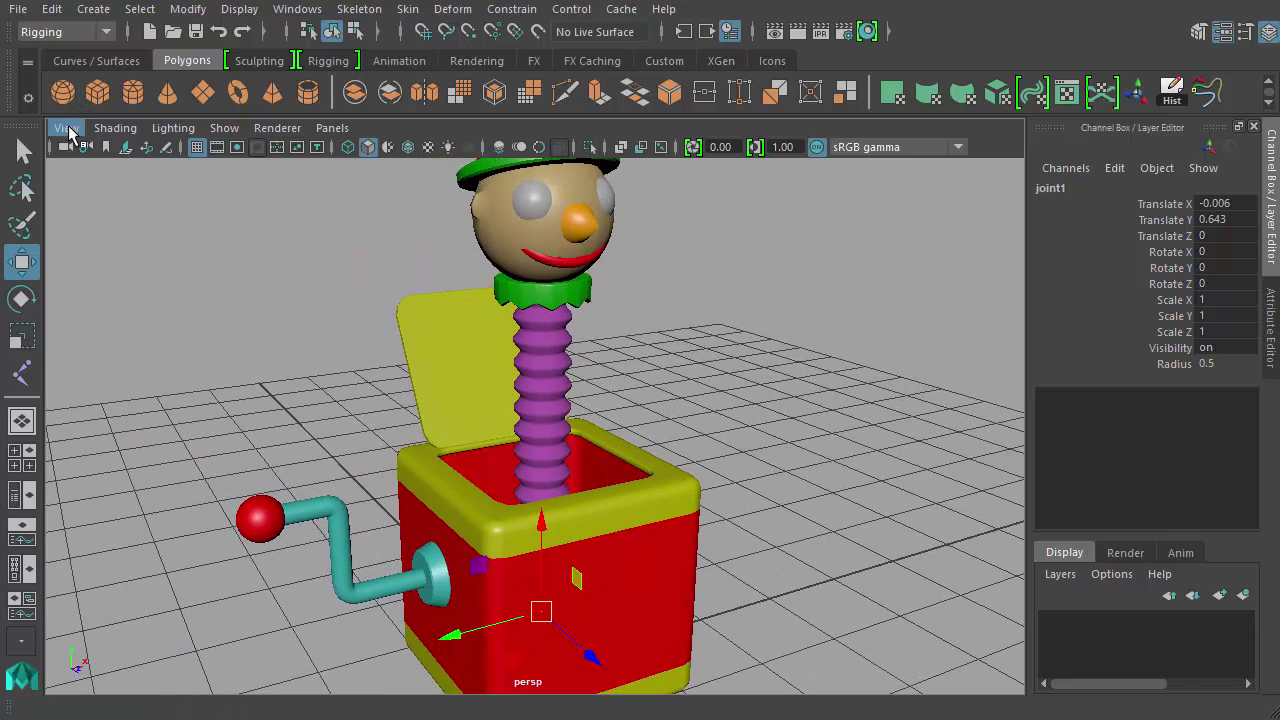
- Turn on X-Ray Joints in the perspective view and check the chain's alignment inside the spring from several sides, keeping the root joint selected
click(115, 128)
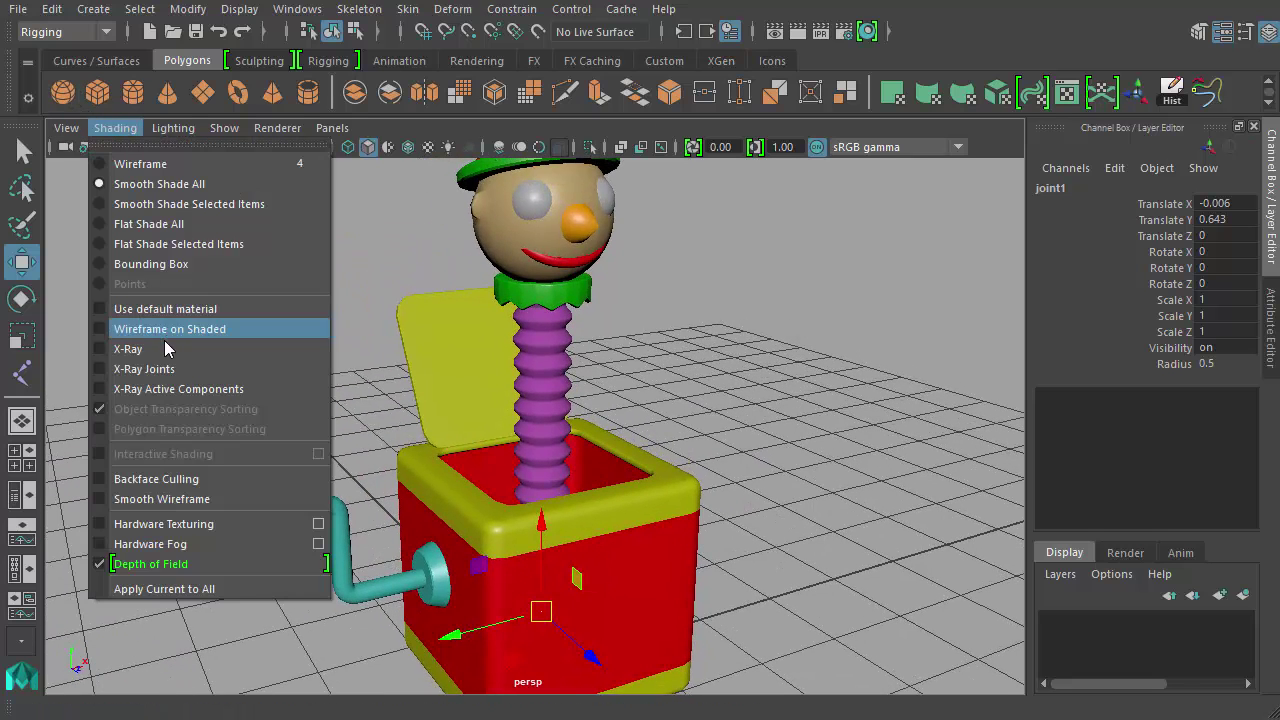
click(147, 373)
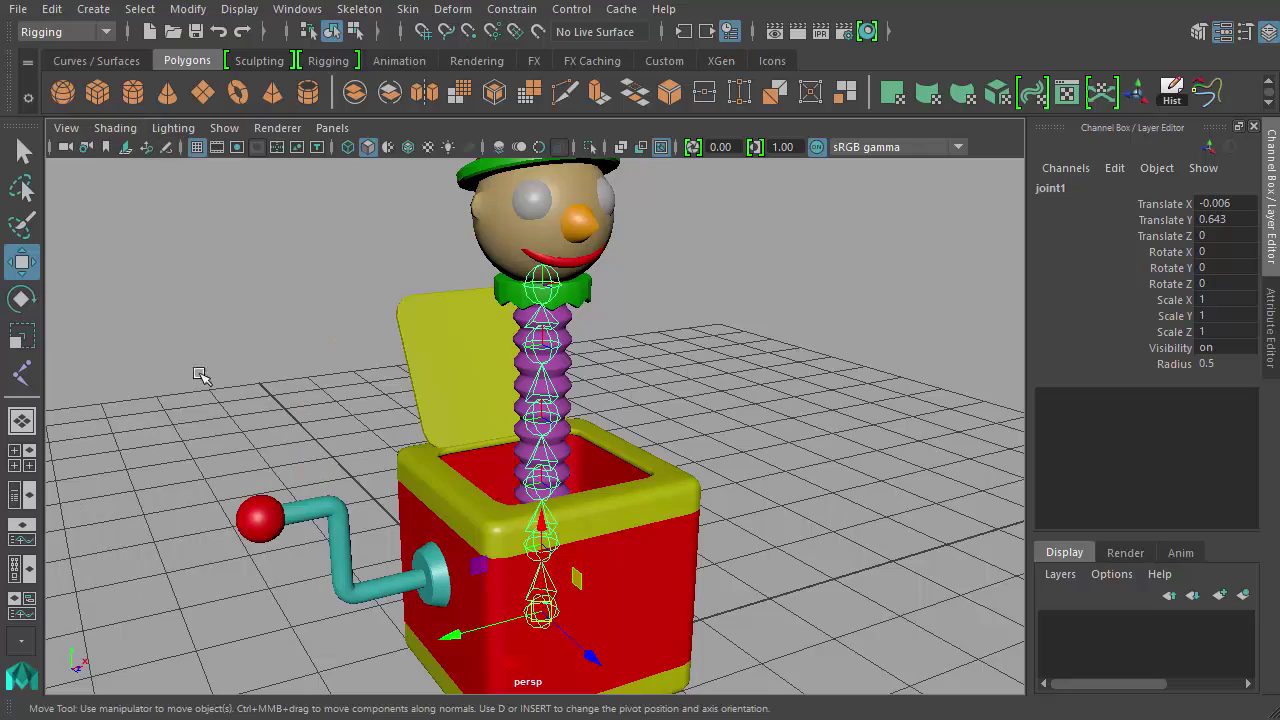
alt+drag(894, 429, 821, 433)
click(849, 480)
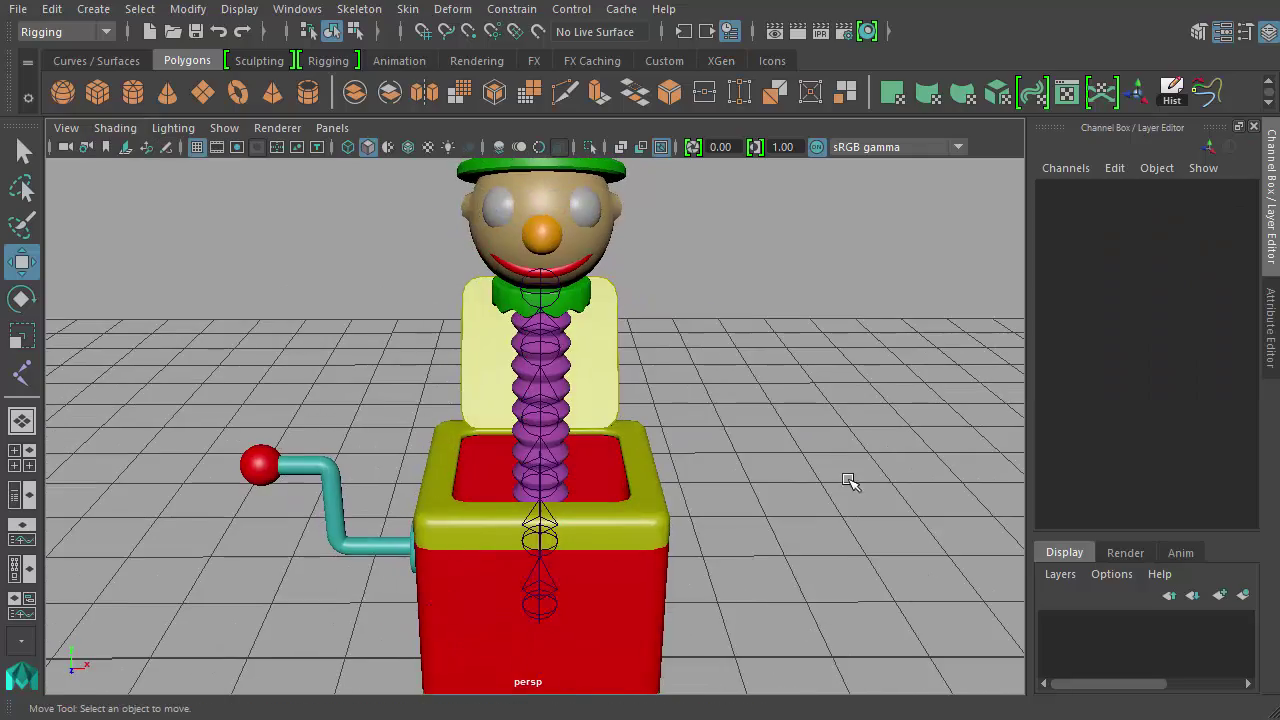
alt+drag(849, 480, 686, 486)
alt+drag(674, 401, 580, 506)
key(ctrl+z)
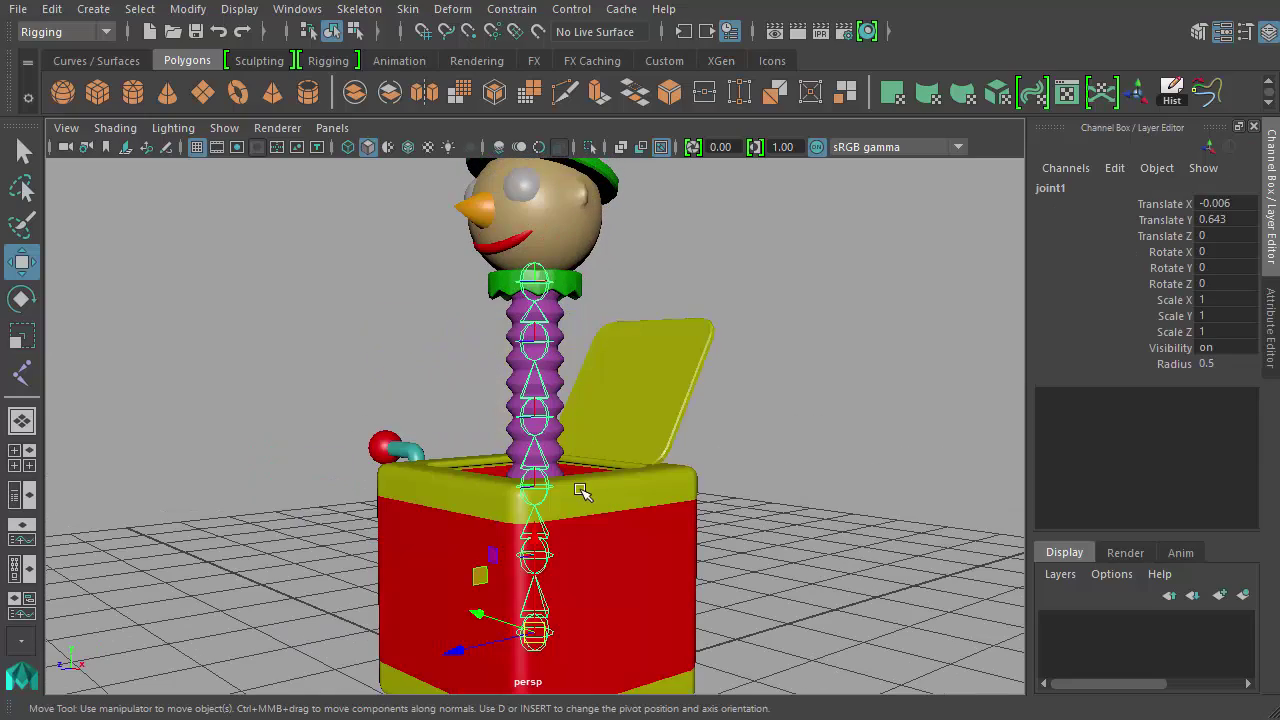
alt+drag(770, 423, 800, 434)
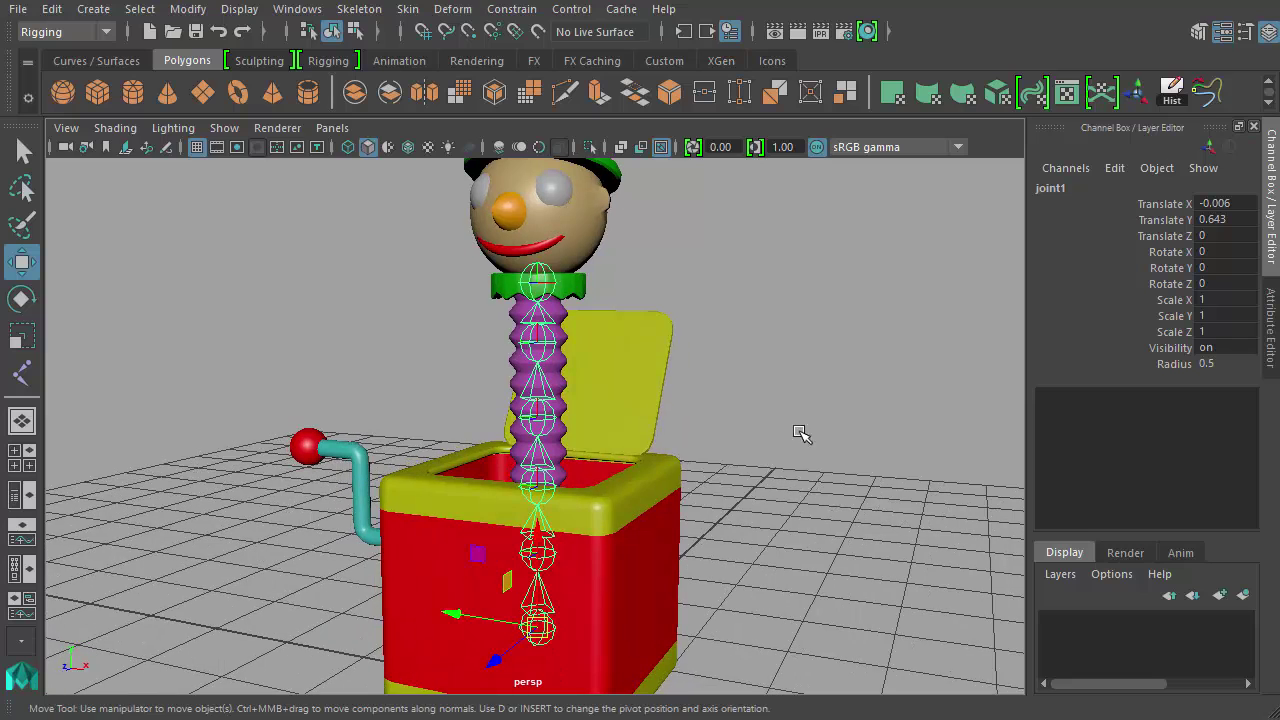
- Reduce the joint display size to 0.37
click(240, 9)
mouse_move(314, 331)
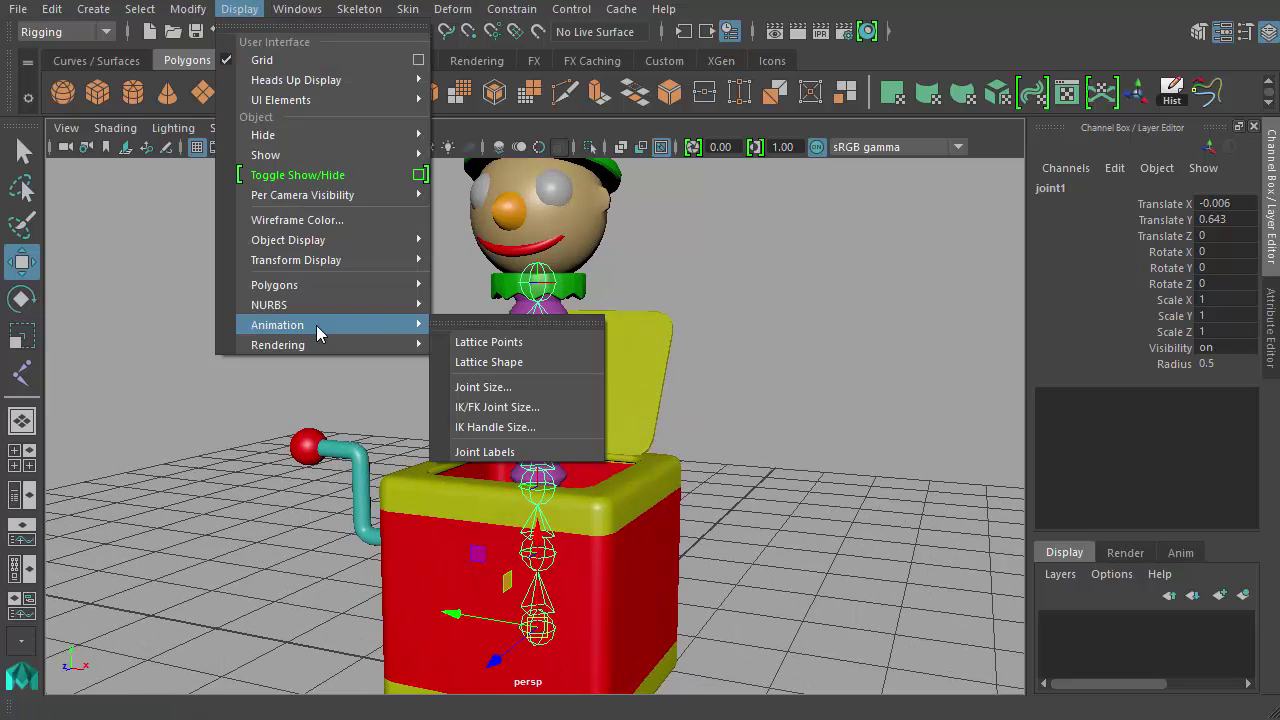
click(509, 395)
drag(441, 235, 268, 232)
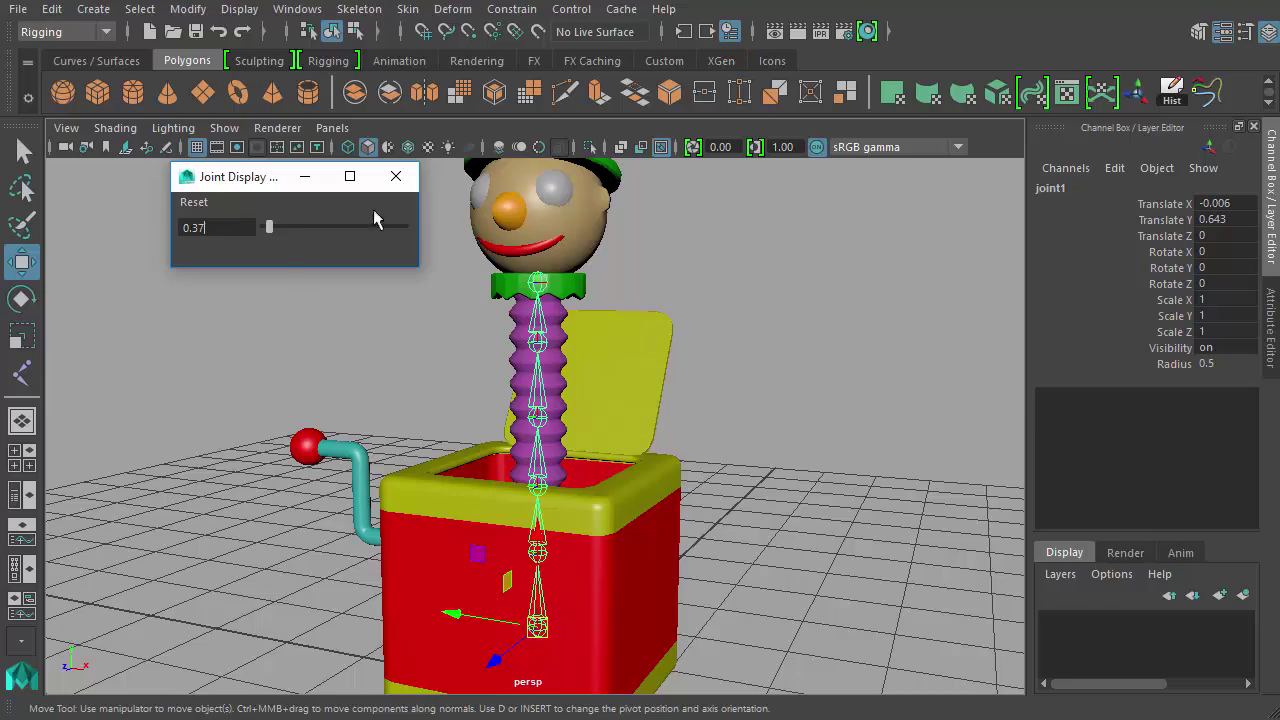
click(396, 176)
alt+drag(805, 476, 732, 421)
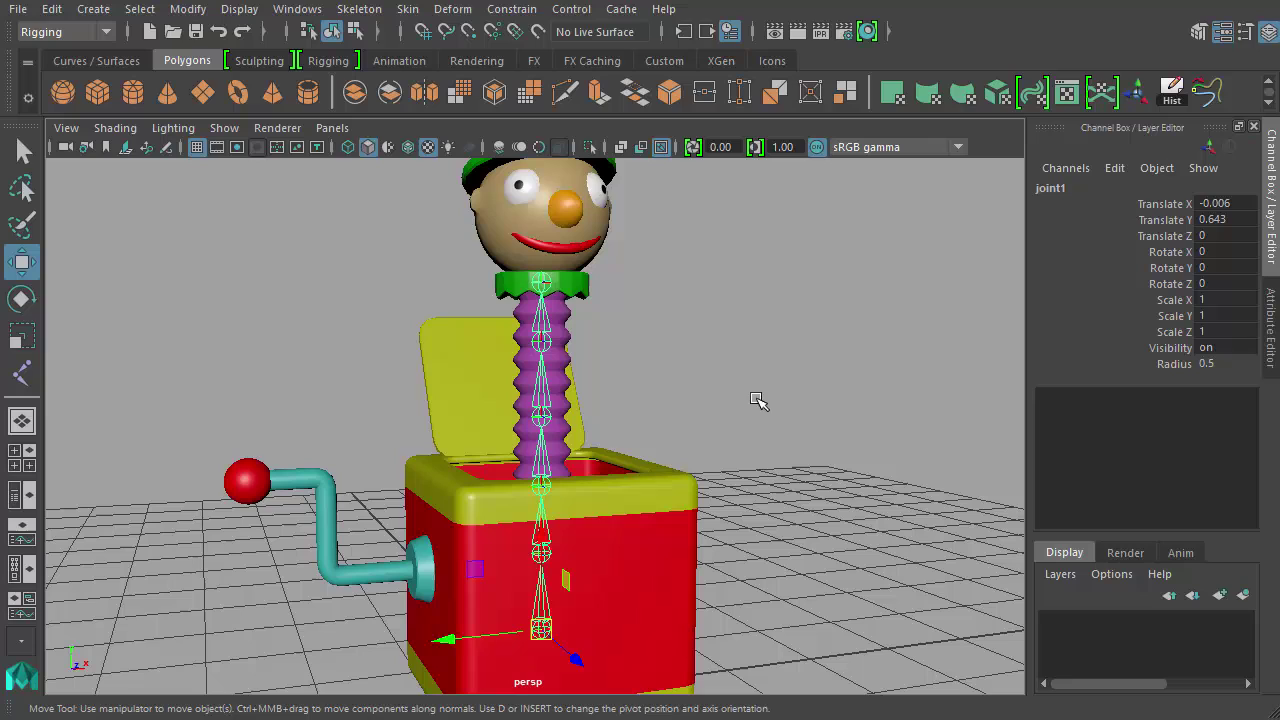
click(358, 10)
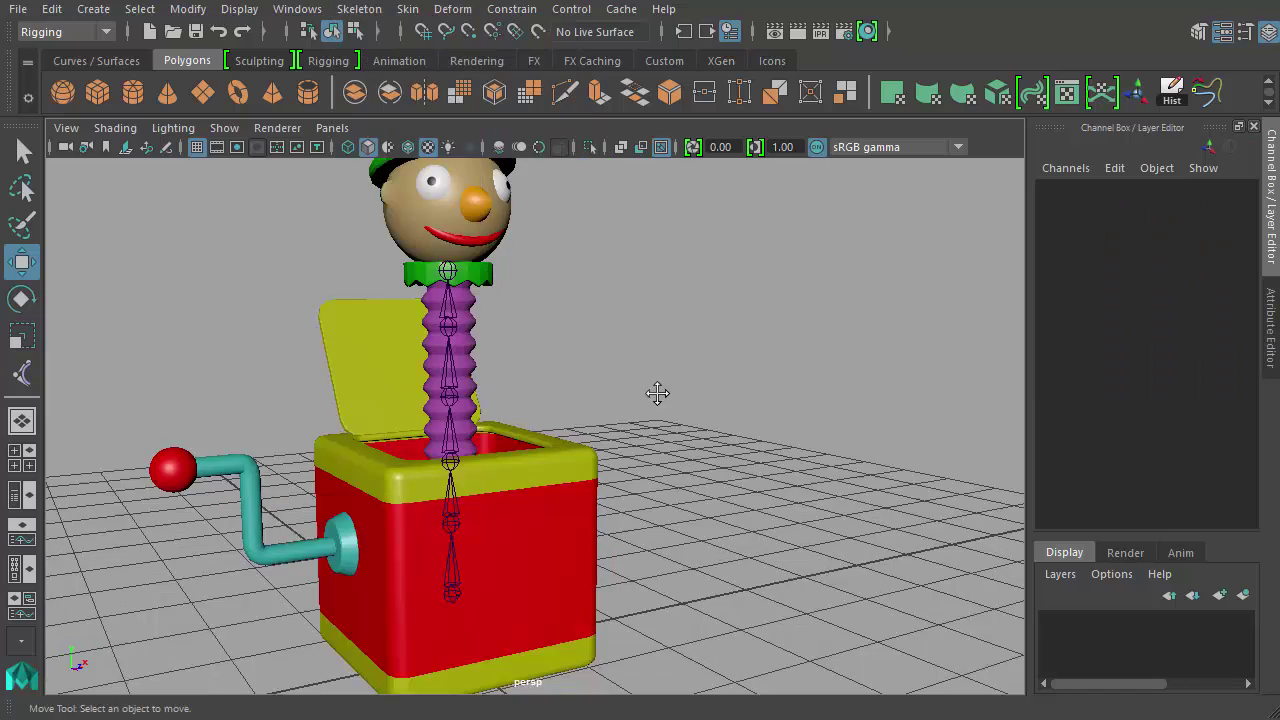
mouse_move(654, 391)
alt+mouse_down()
mouse_move(666, 391)
mouse_move(642, 386)
alt+mouse_up()
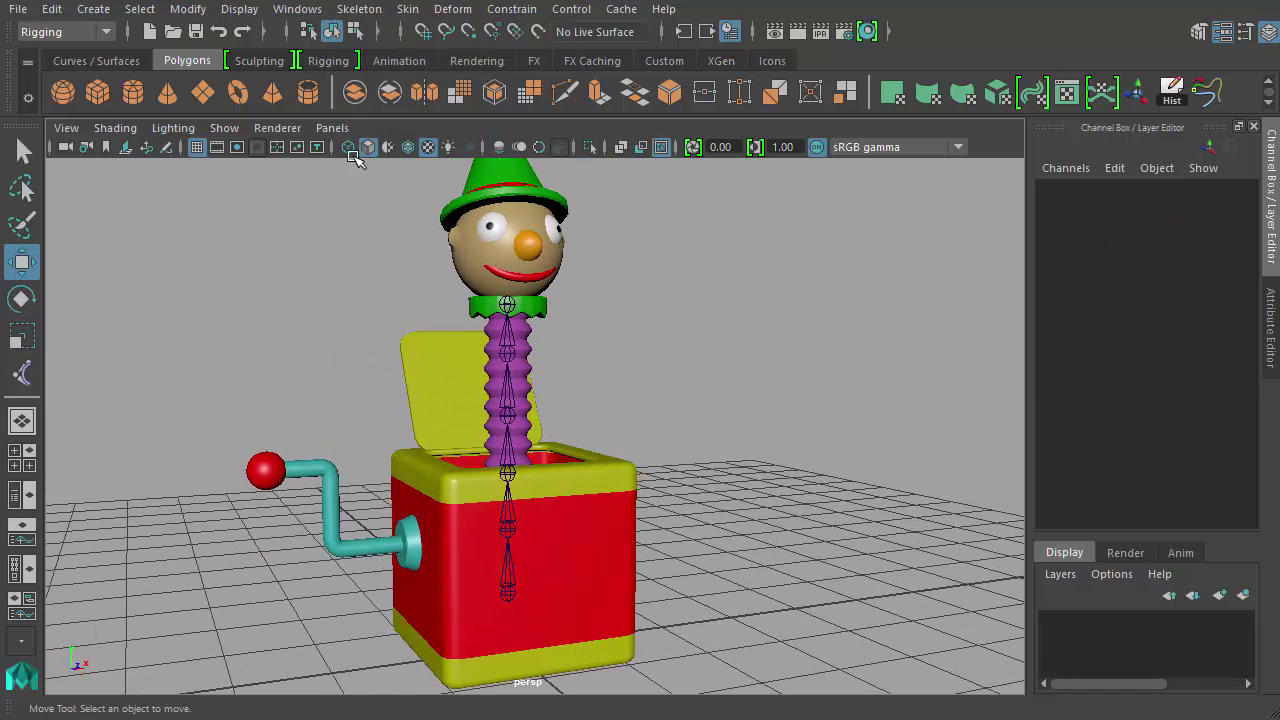
- Create an IK handle from the root joint at the spring's base to the end joint inside the collar
click(360, 9)
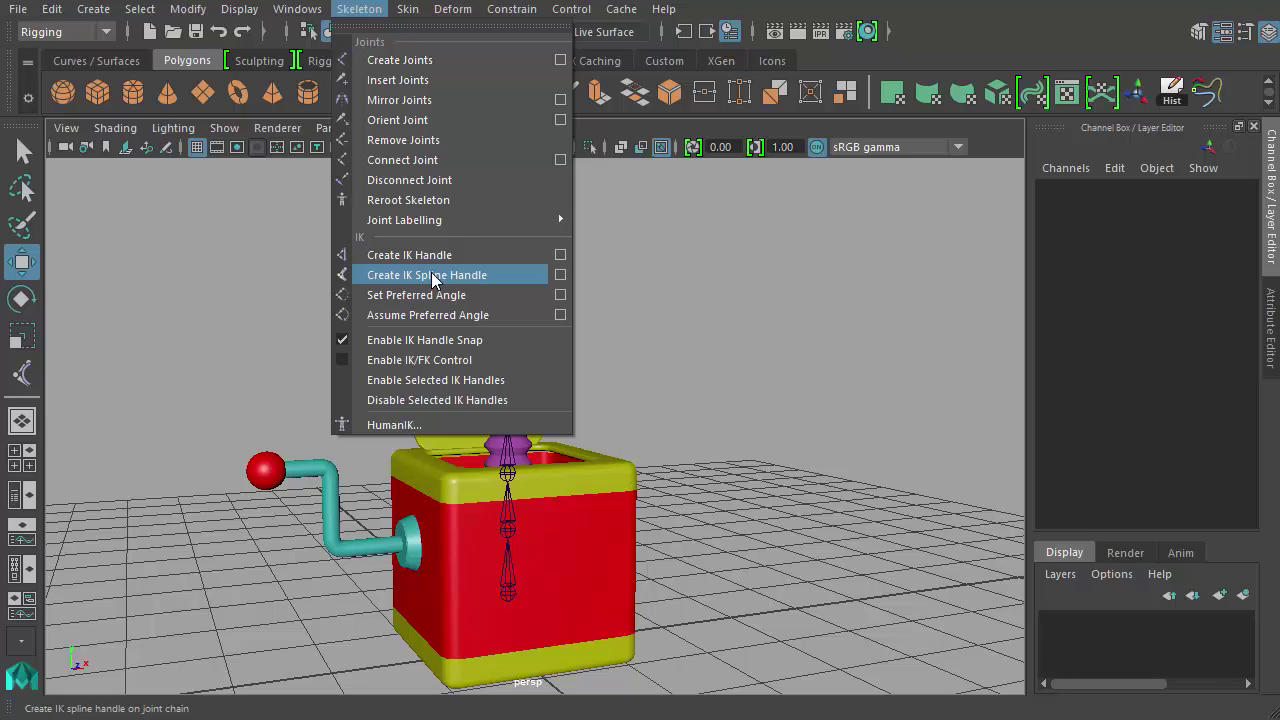
click(397, 260)
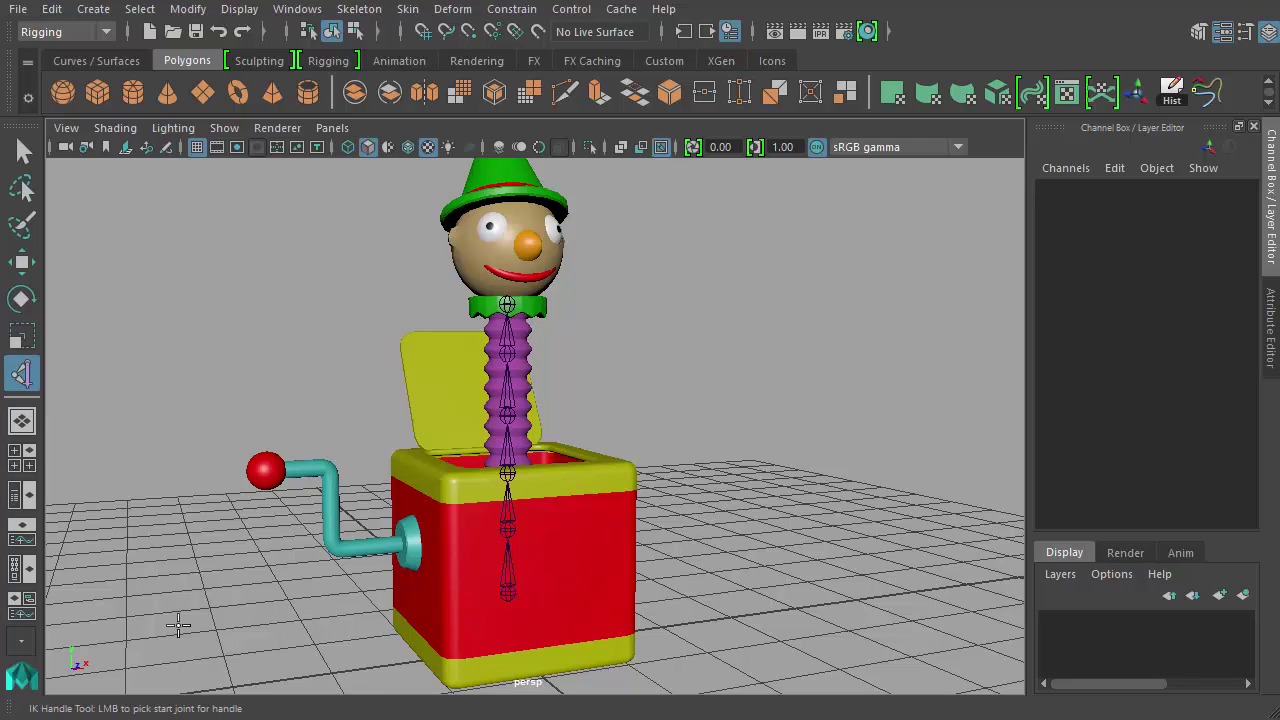
click(506, 592)
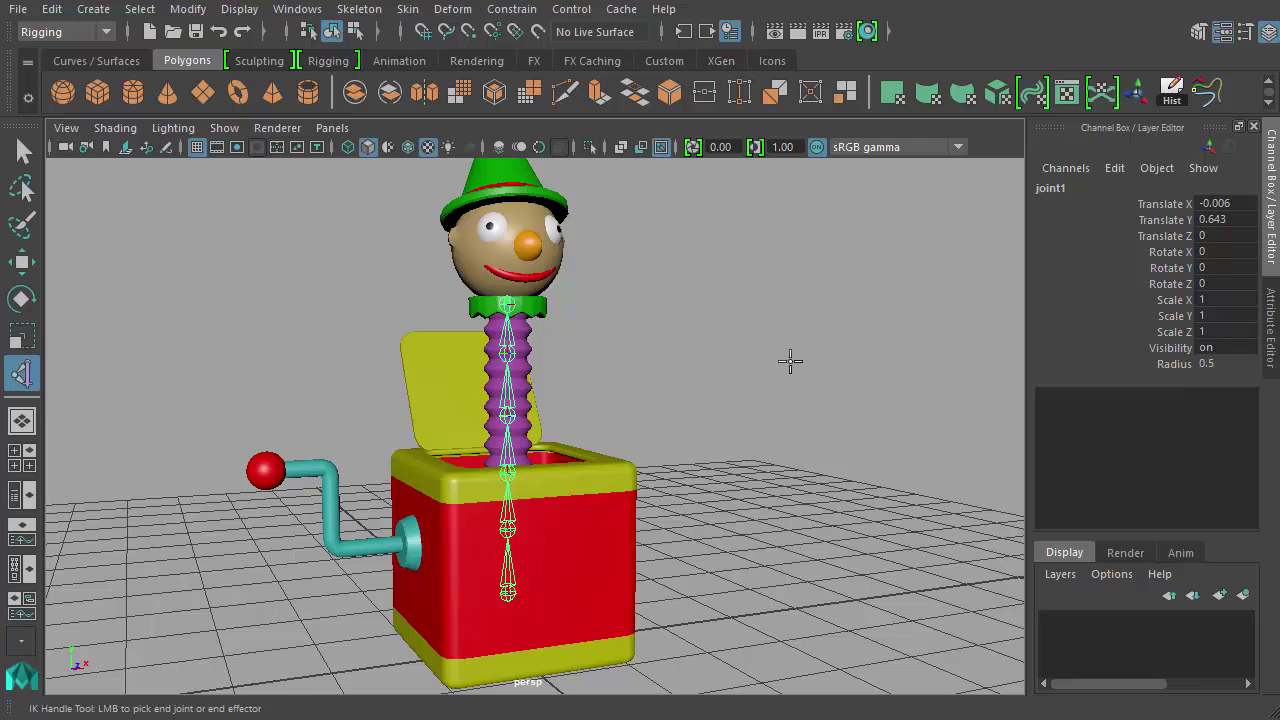
click(508, 302)
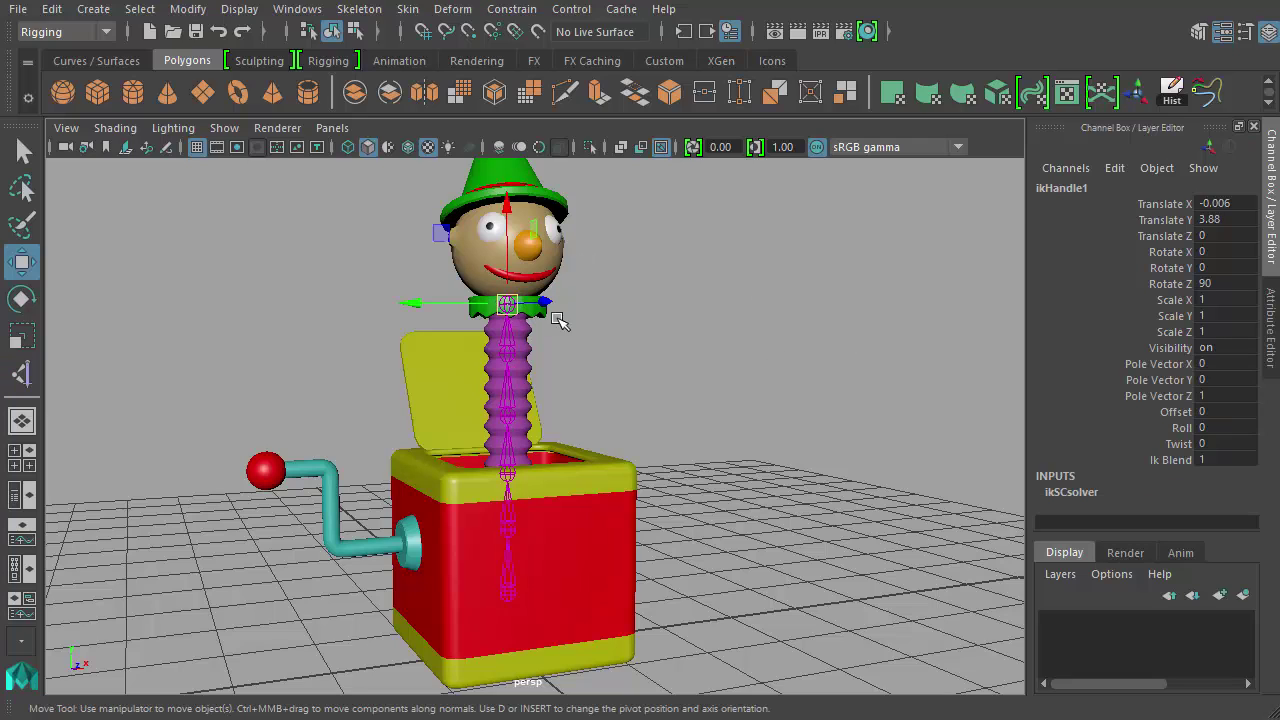
- Test the IK handle by moving it around the jack-in-the-box, then undo the moves and the handle
alt+drag(685, 392, 712, 442)
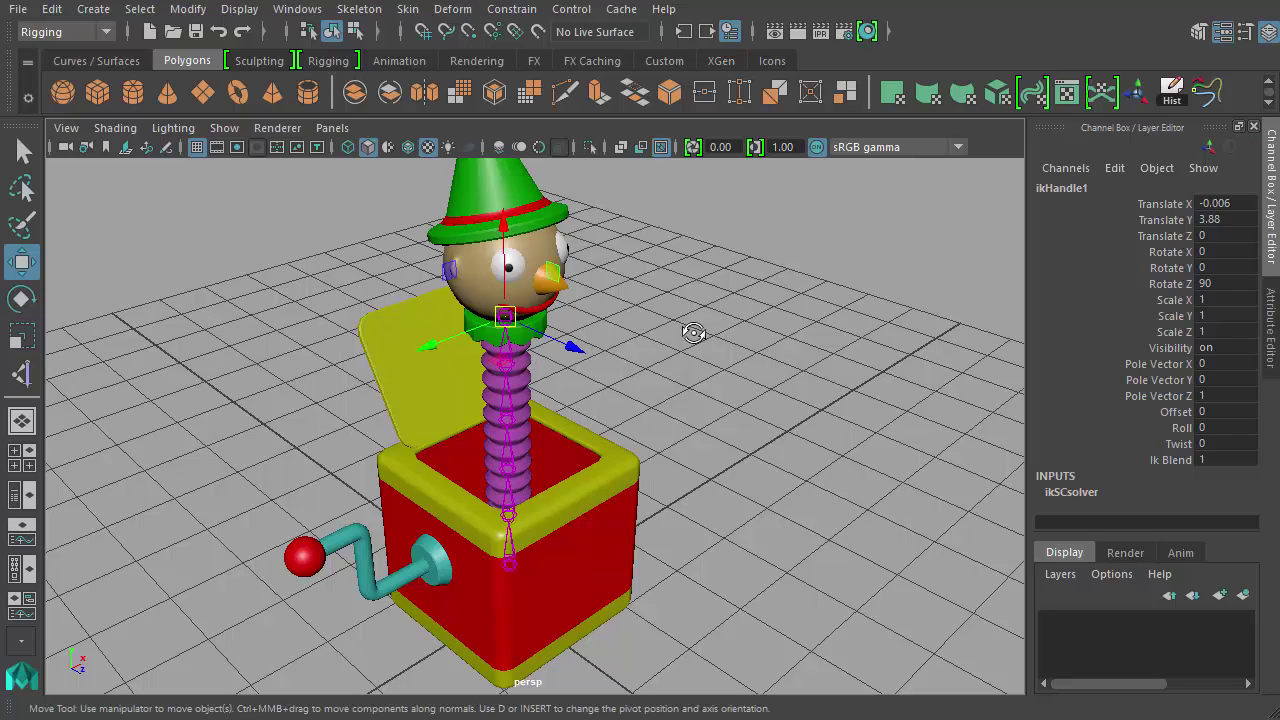
alt+drag(748, 348, 686, 334)
drag(482, 341, 370, 393)
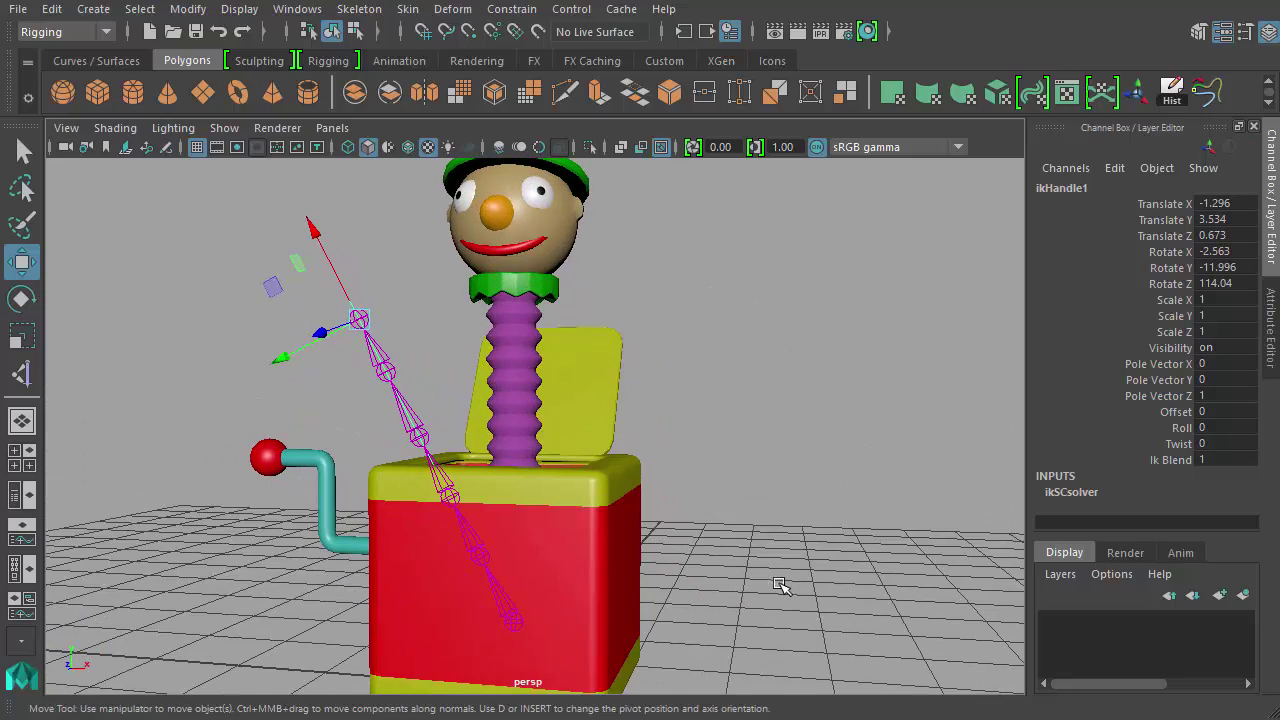
alt+drag(700, 452, 714, 480)
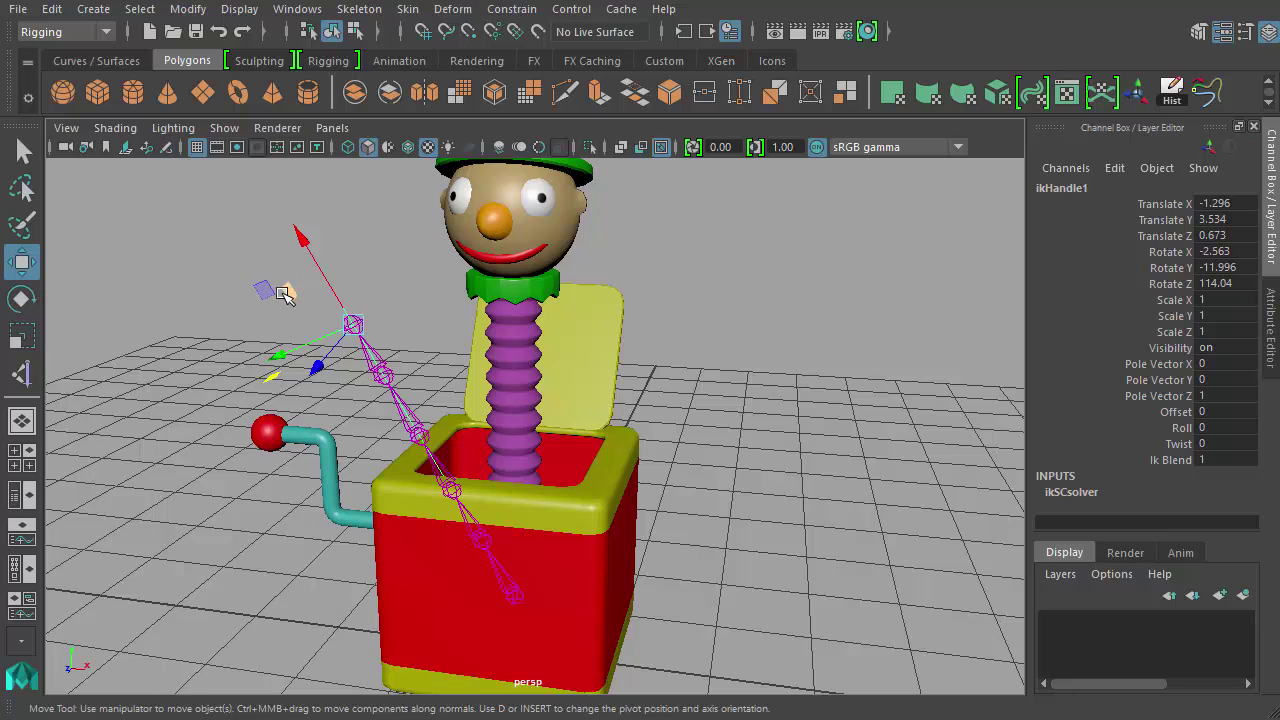
drag(284, 294, 364, 358)
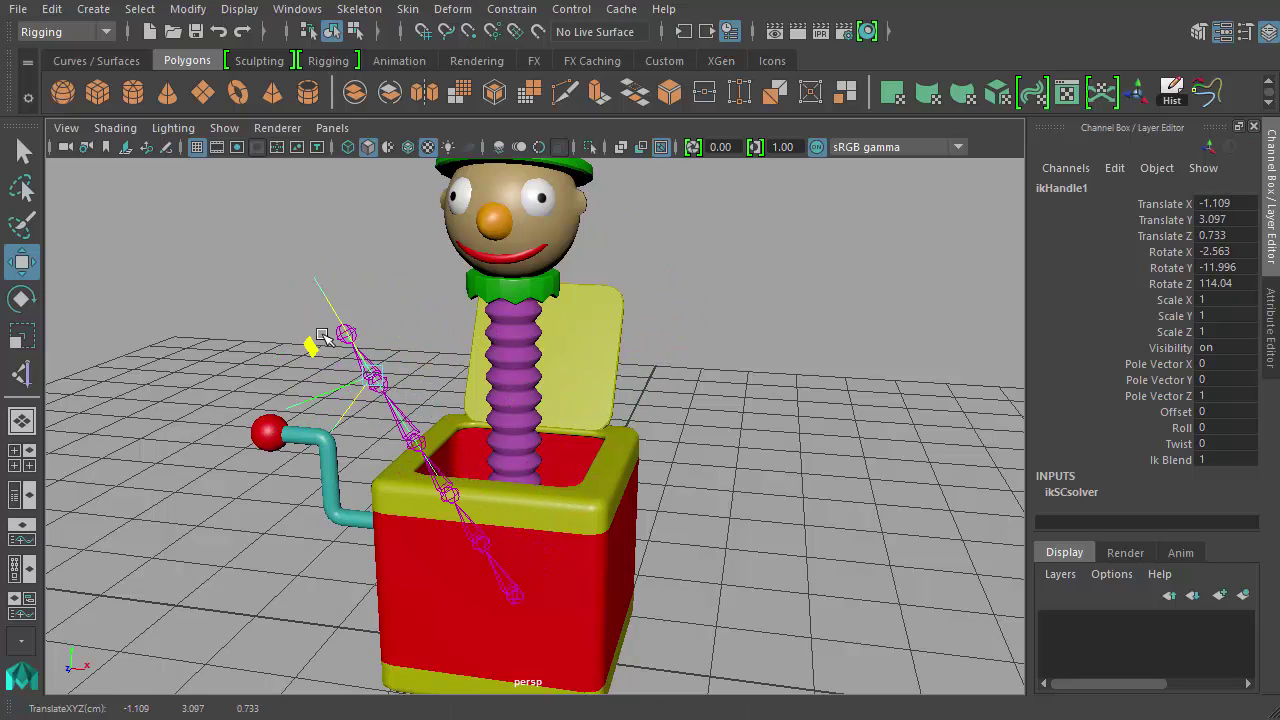
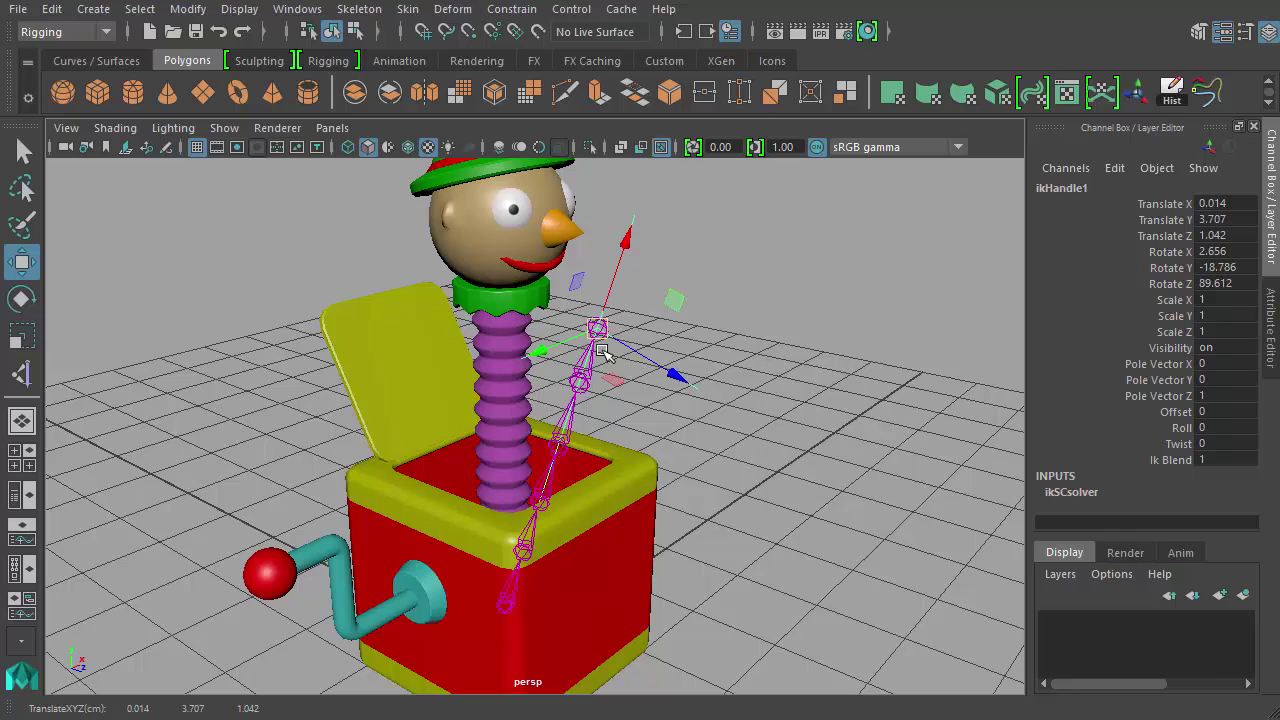
drag(604, 326, 637, 349)
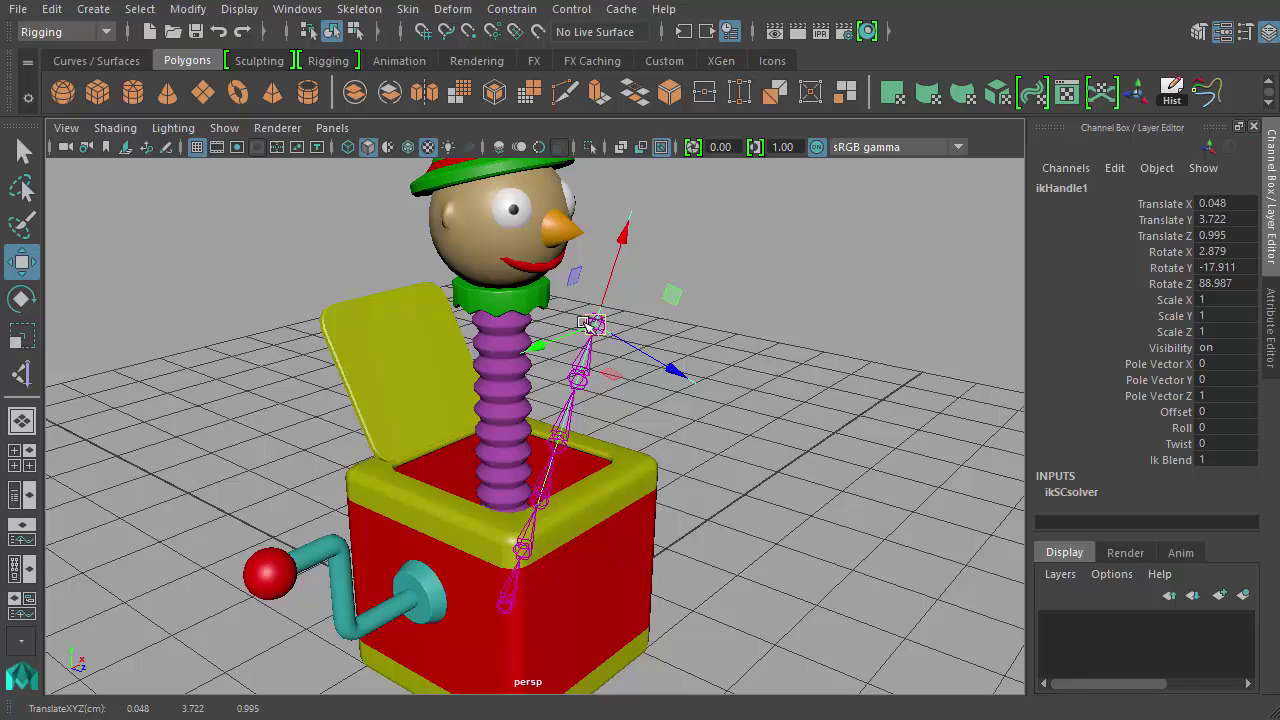
mouse_move(591, 323)
mouse_down()
mouse_move(662, 322)
mouse_move(511, 347)
mouse_move(605, 329)
mouse_up()
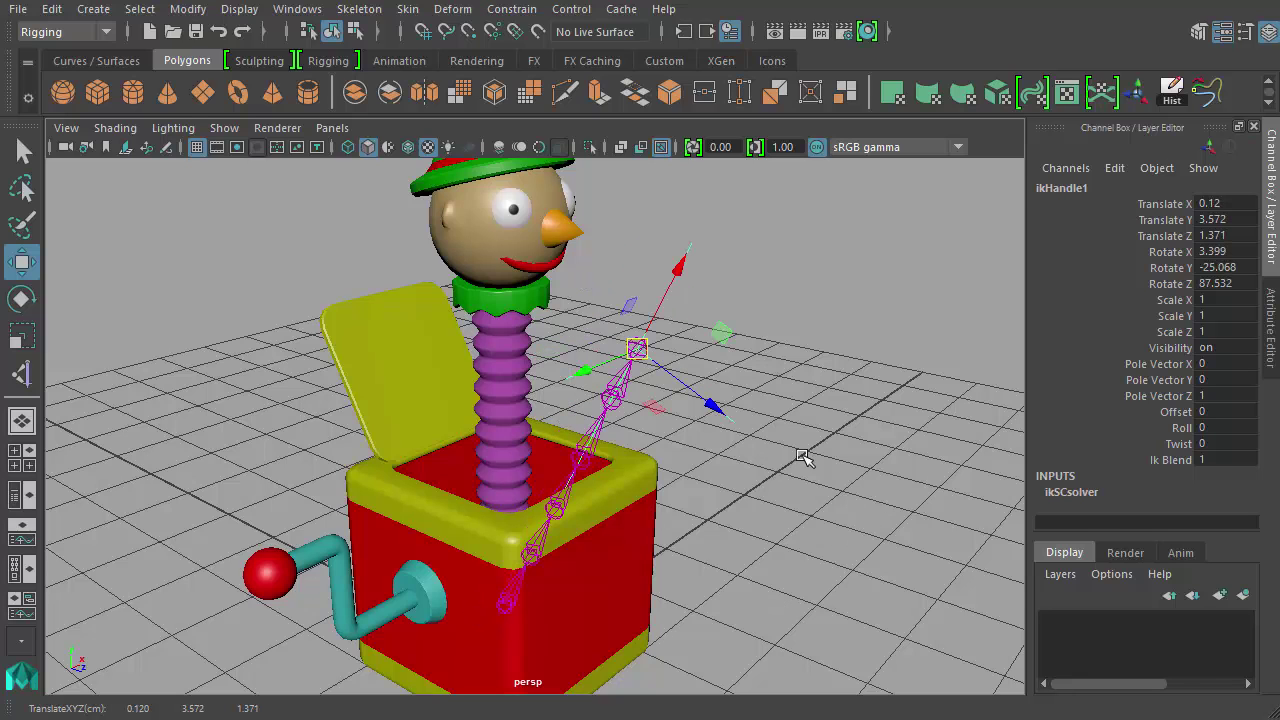
drag(628, 340, 590, 330)
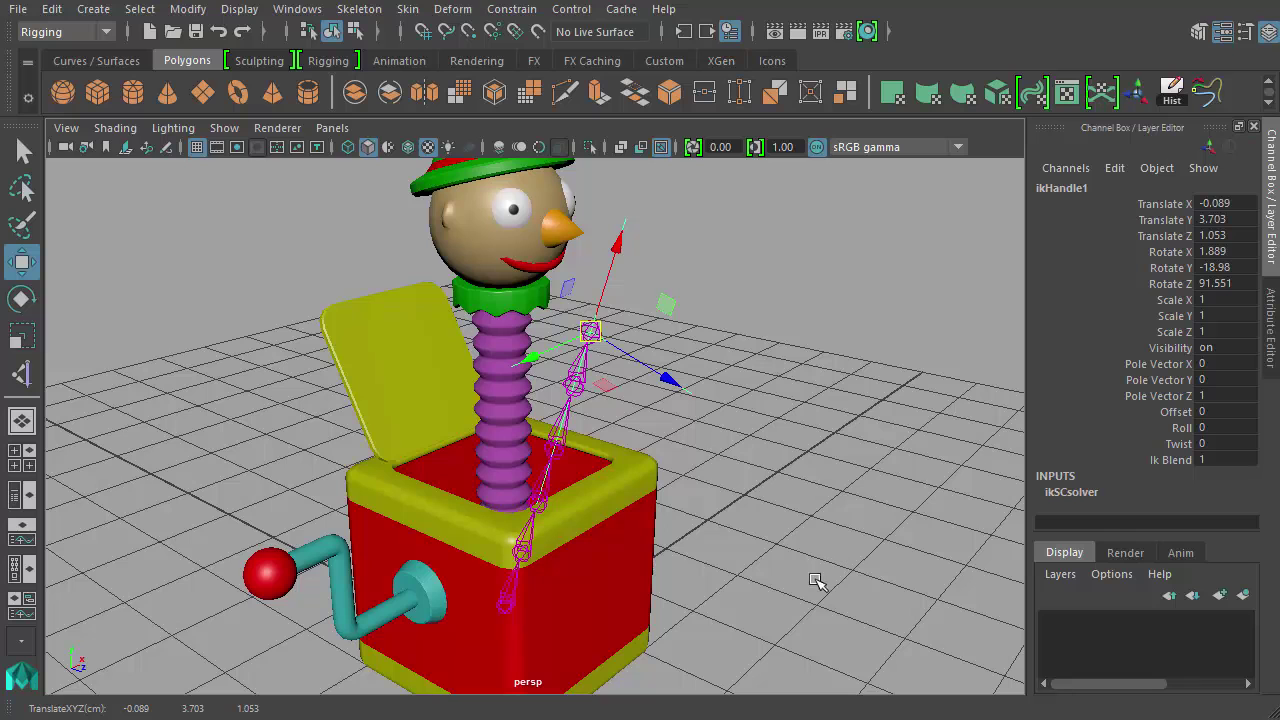
drag(590, 333, 625, 340)
click(1002, 461)
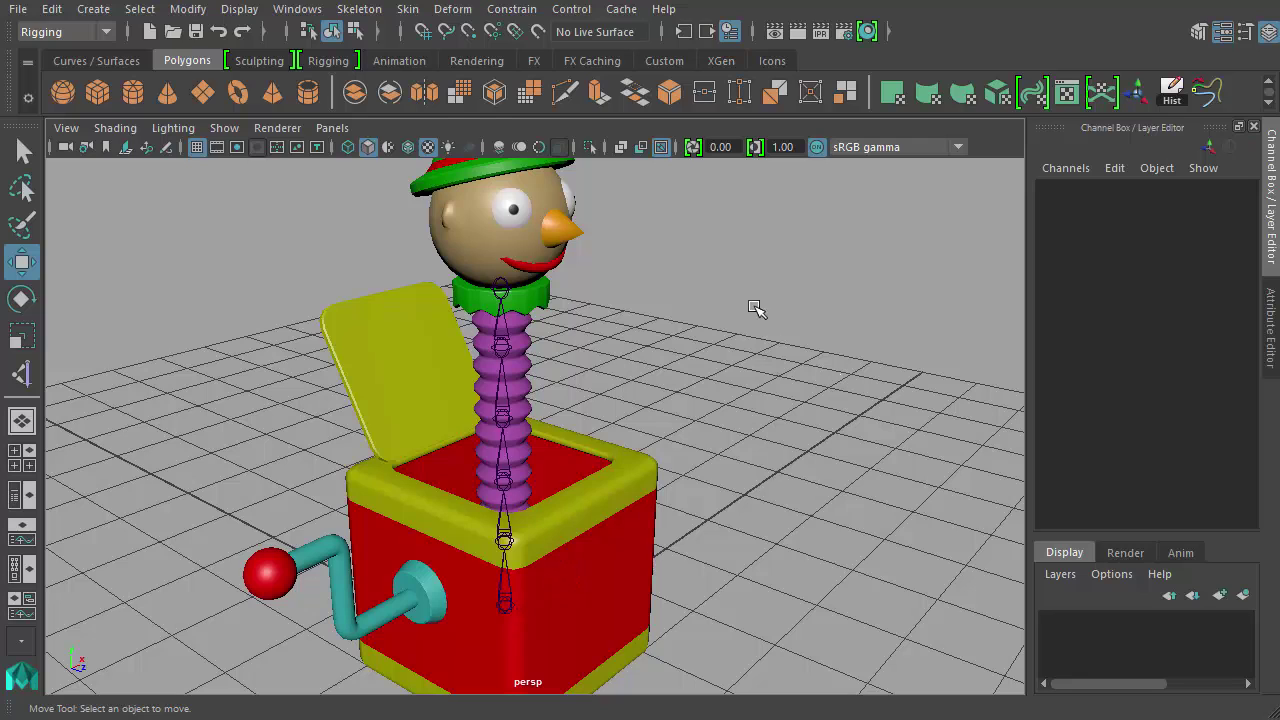
- Create an IK spline handle from the root joint to the end joint inside the collar
click(356, 9)
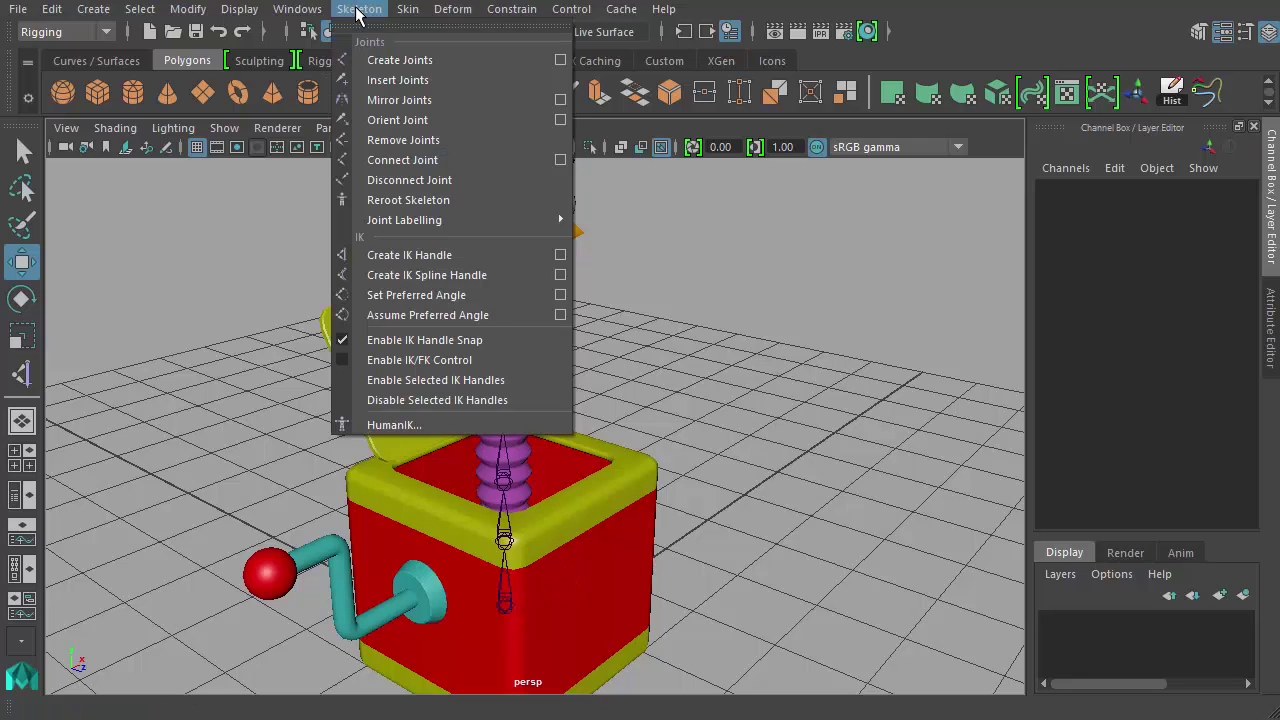
click(457, 276)
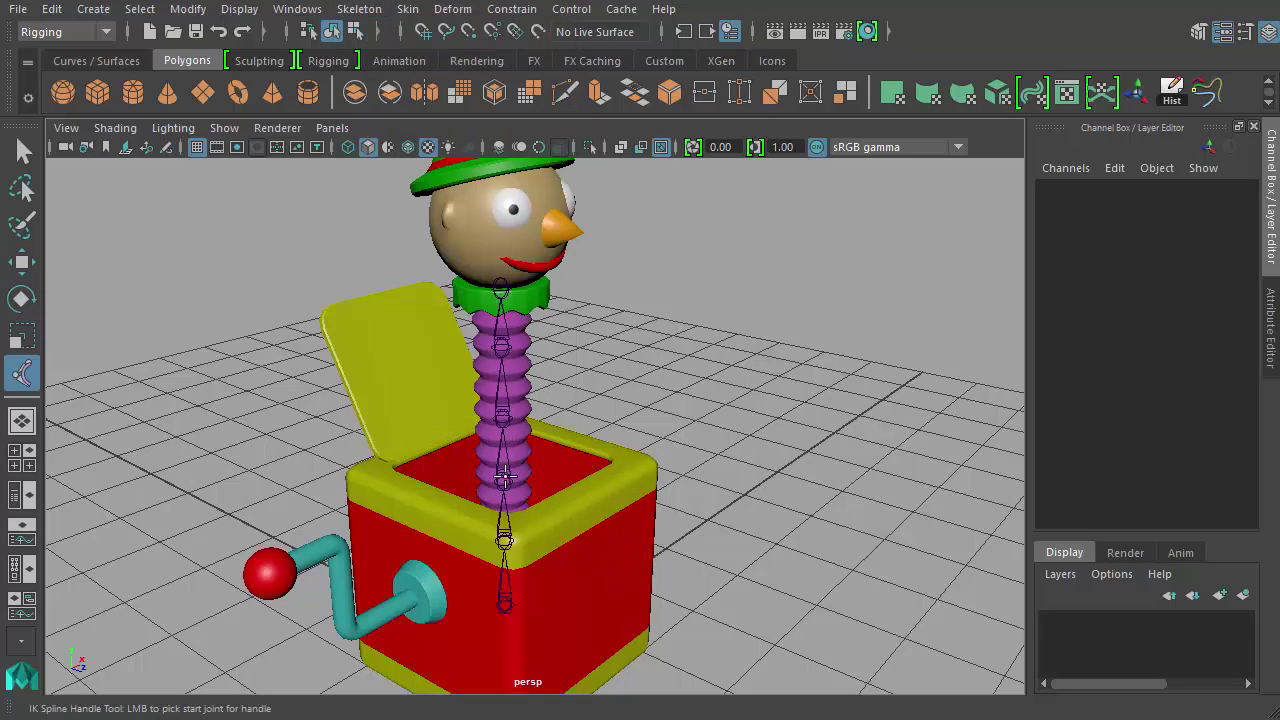
click(504, 605)
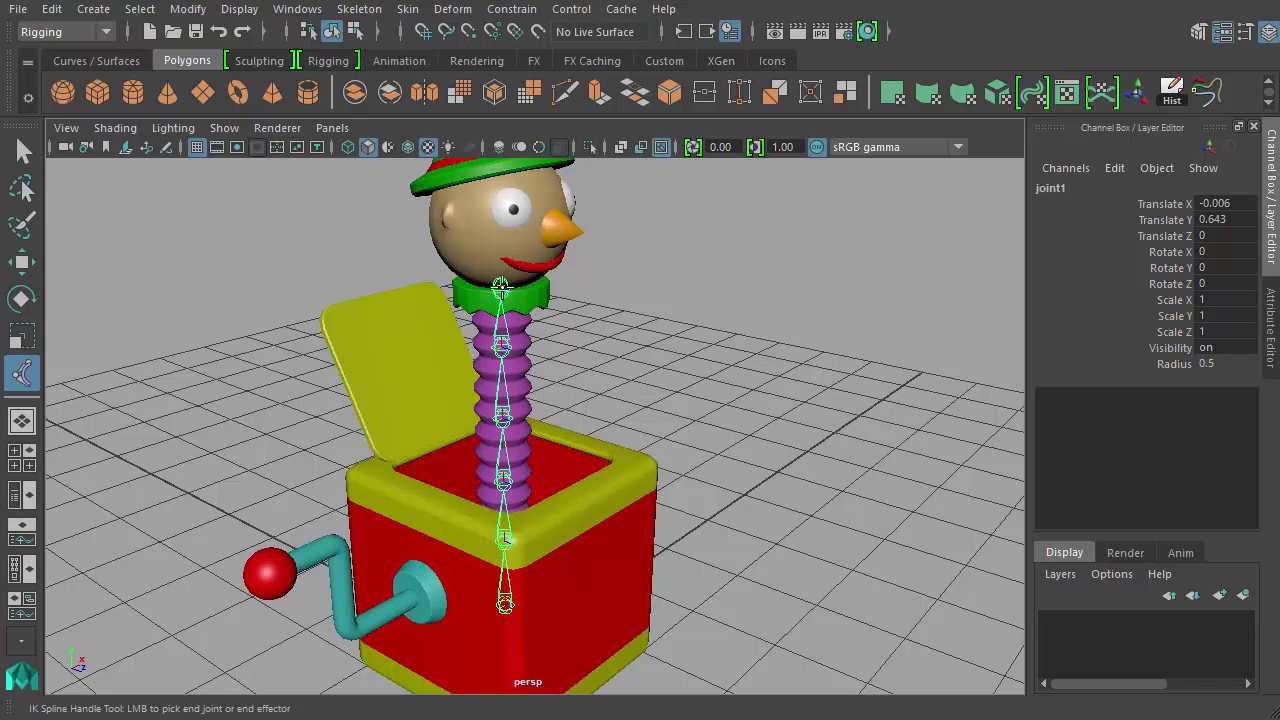
click(500, 287)
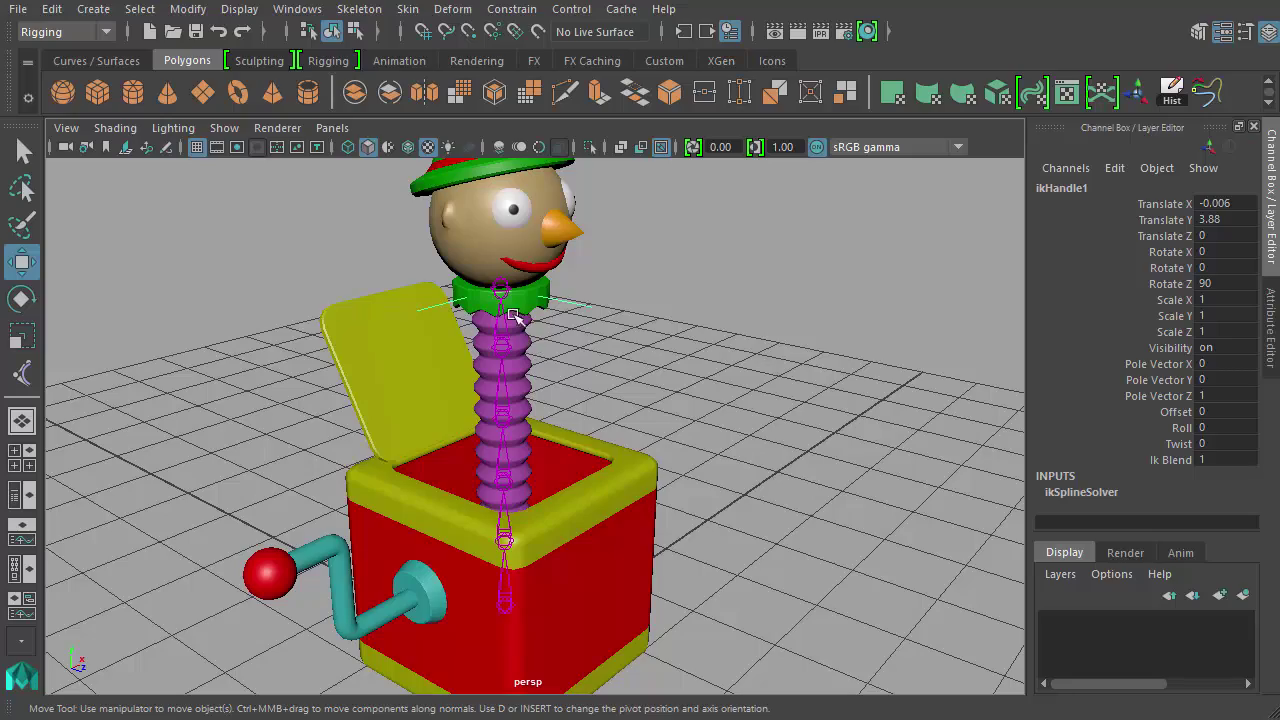
alt+drag(512, 316, 660, 358)
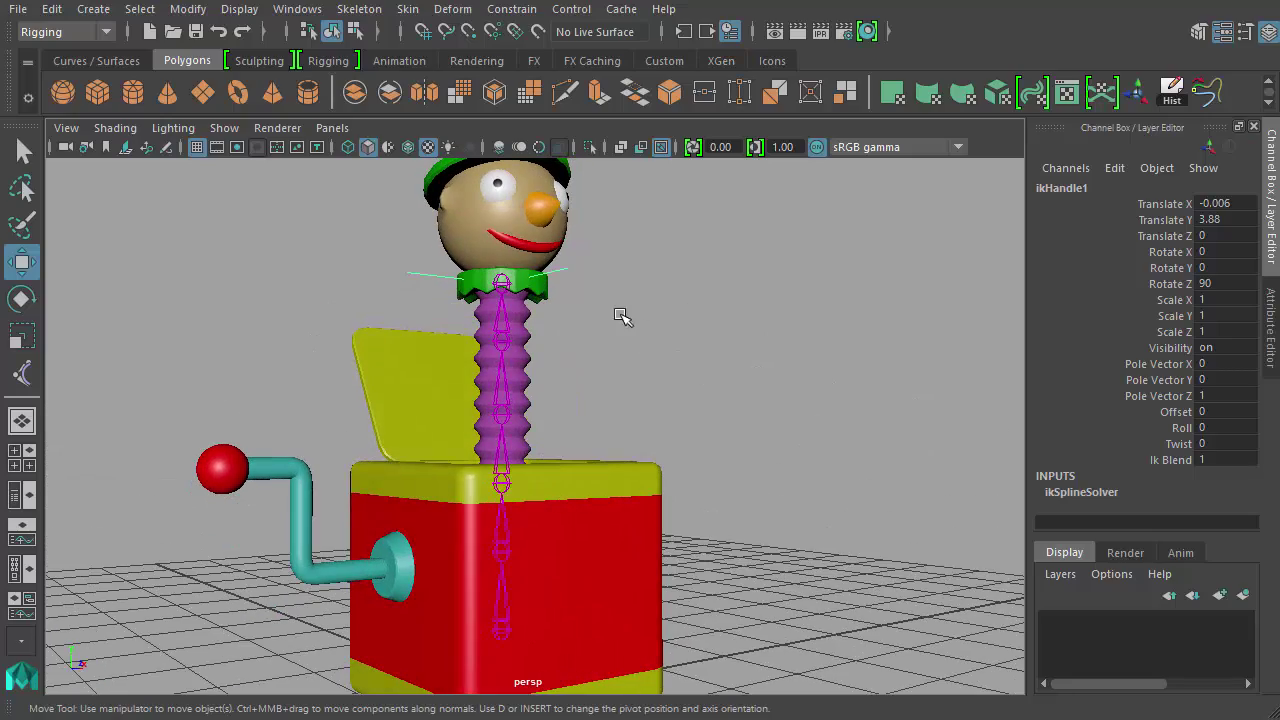
mouse_move(623, 317)
alt+mouse_down()
mouse_move(556, 355)
mouse_move(686, 400)
mouse_move(637, 357)
alt+mouse_up()
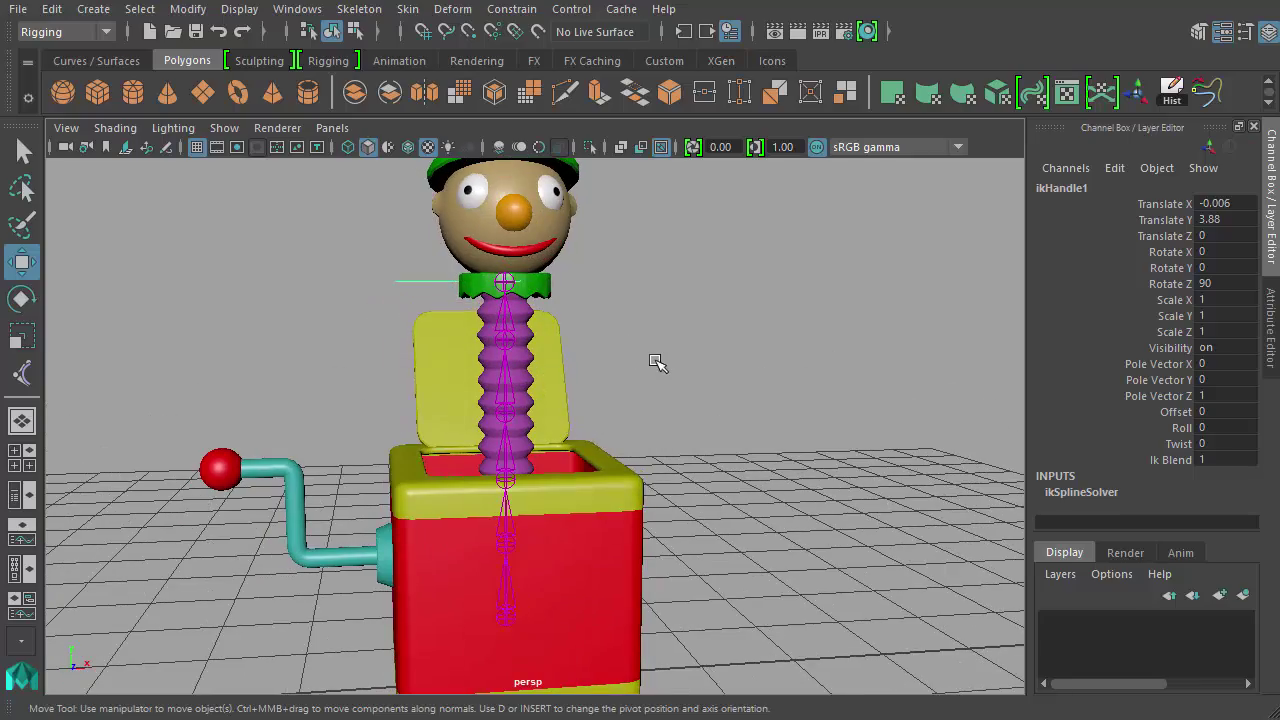
- Display the model in wireframe and frame the joint chain inside the spring closely
key(4)
alt+drag(379, 412, 470, 440)
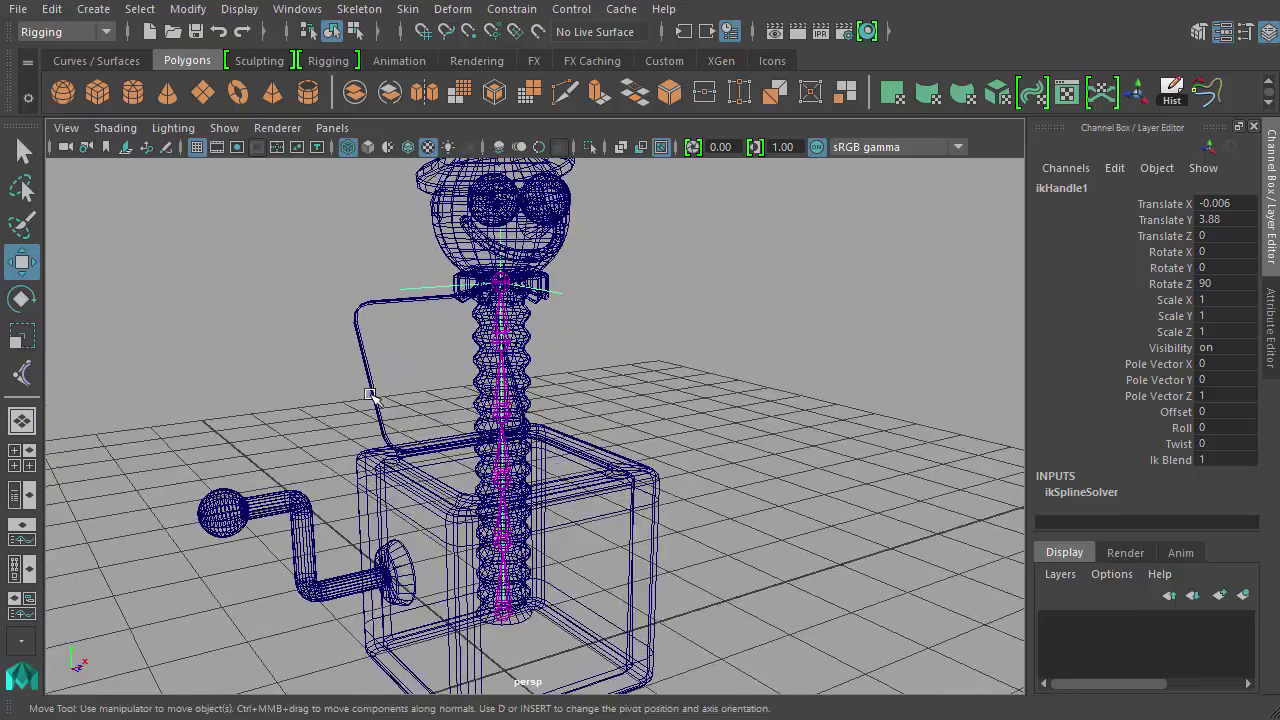
alt+right_drag(470, 440, 650, 445)
alt+middle_drag(480, 330, 574, 437)
alt+right_drag(574, 437, 672, 460)
alt+drag(672, 460, 784, 483)
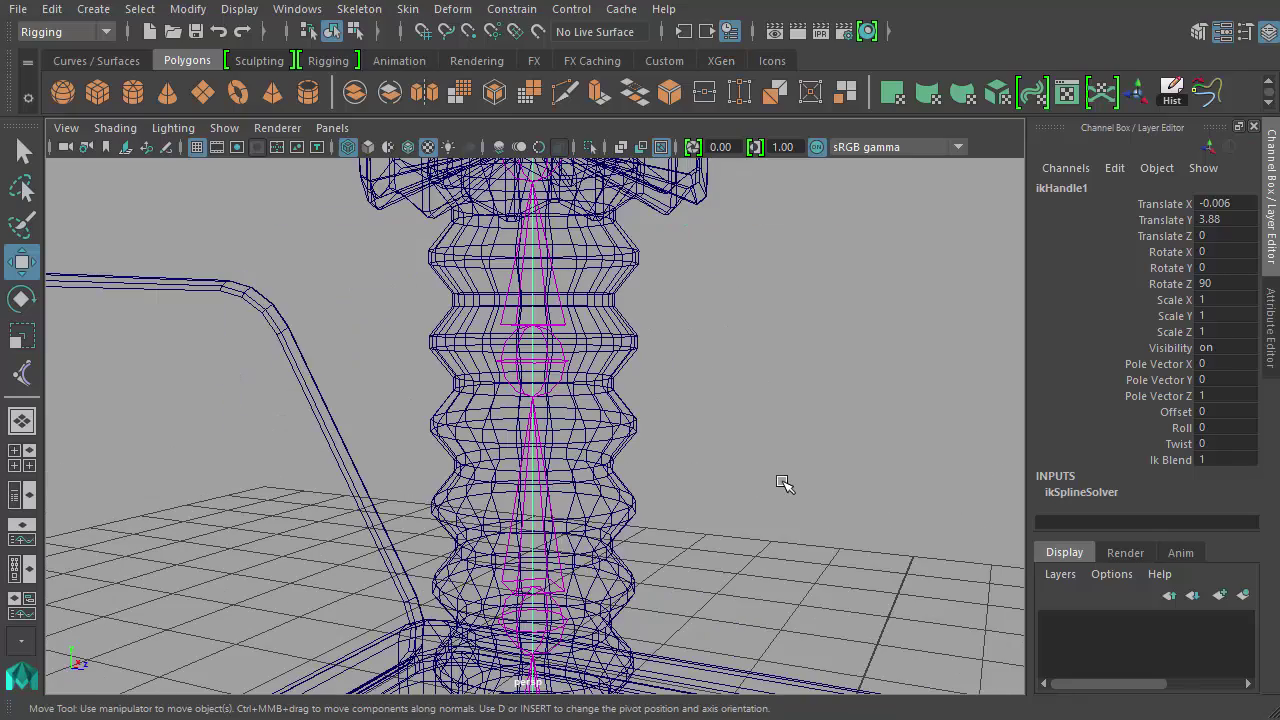
- Cycle the viewport background to black and inspect the spline curve running through the joints
key(alt+b)
key(alt+b)
key(alt+b)
key(alt+b)
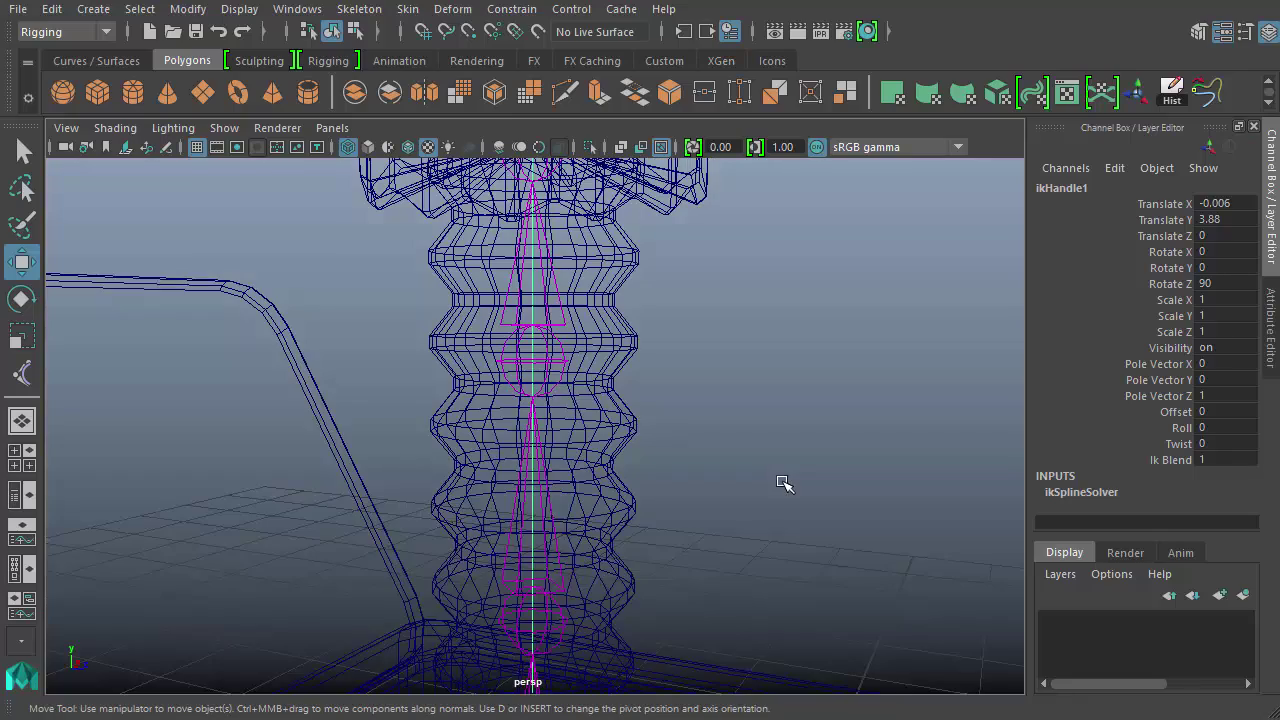
key(alt+b)
key(alt+b)
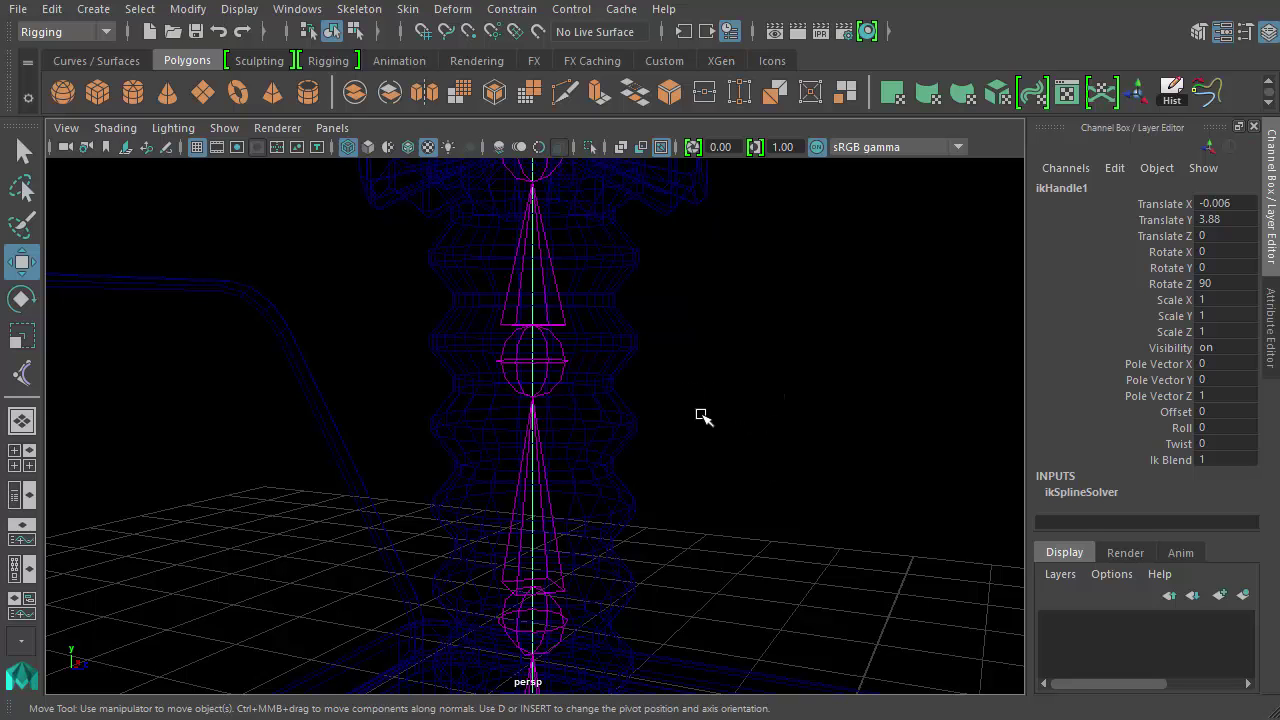
alt+drag(703, 417, 529, 363)
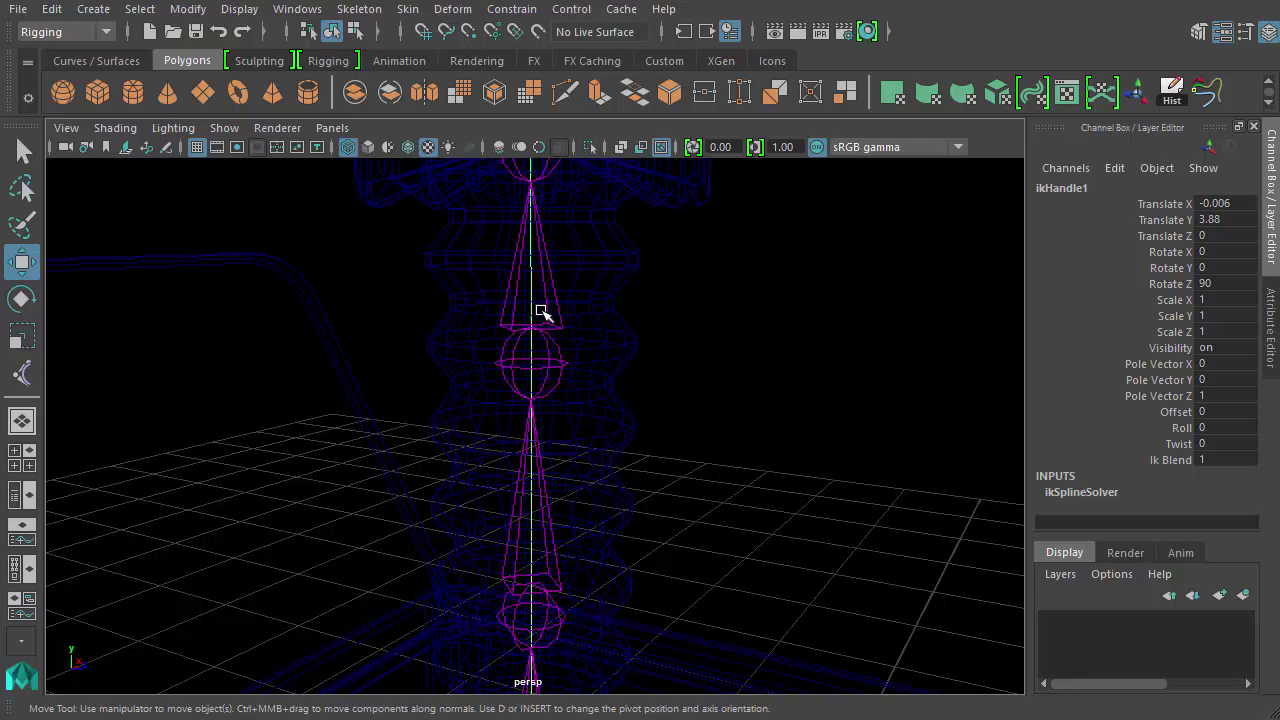
alt+drag(674, 346, 603, 334)
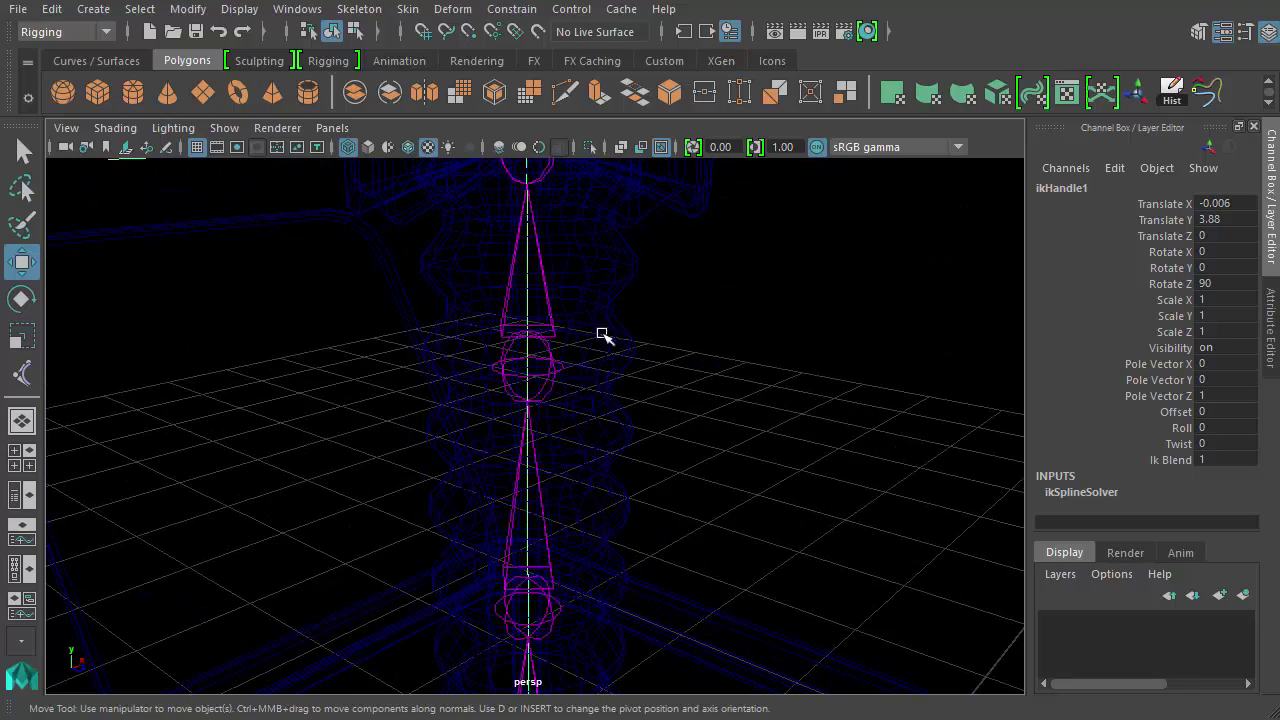
- Try to select the IK spline curve directly beside the joints in the spring
click(565, 333)
alt+drag(451, 393, 563, 477)
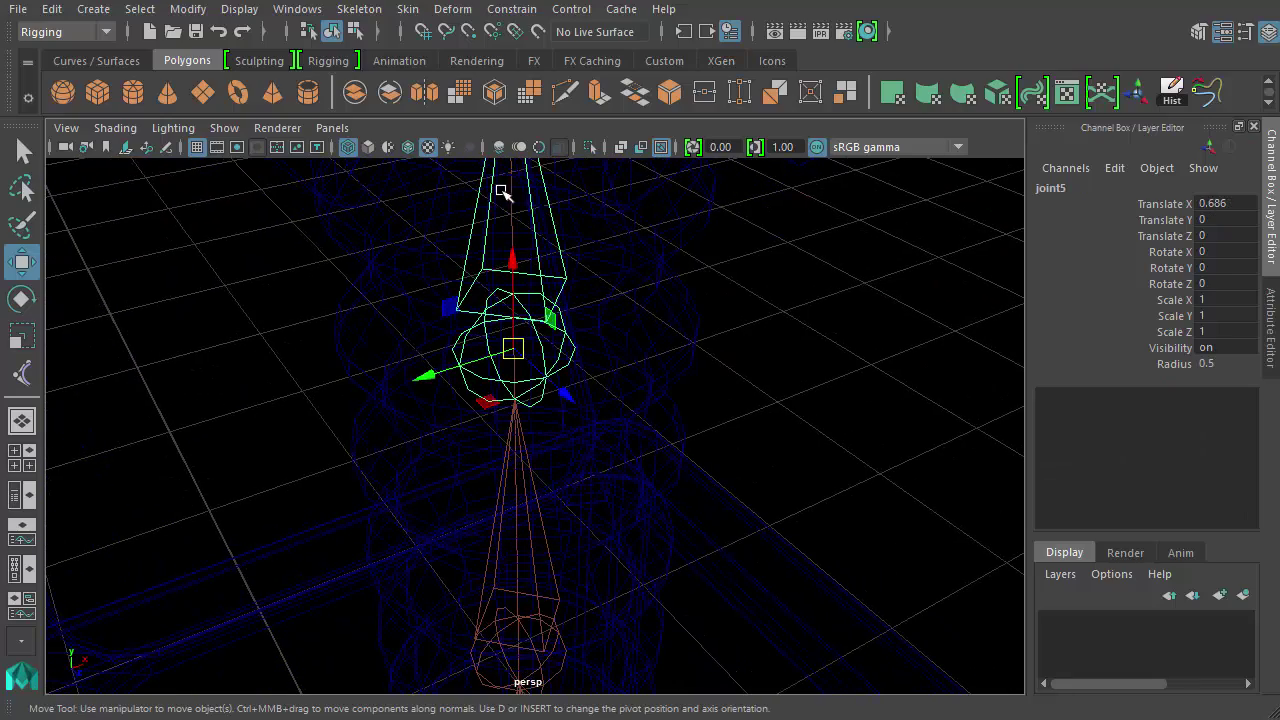
mouse_move(531, 214)
alt+mouse_down()
mouse_move(523, 177)
mouse_move(530, 200)
alt+mouse_up()
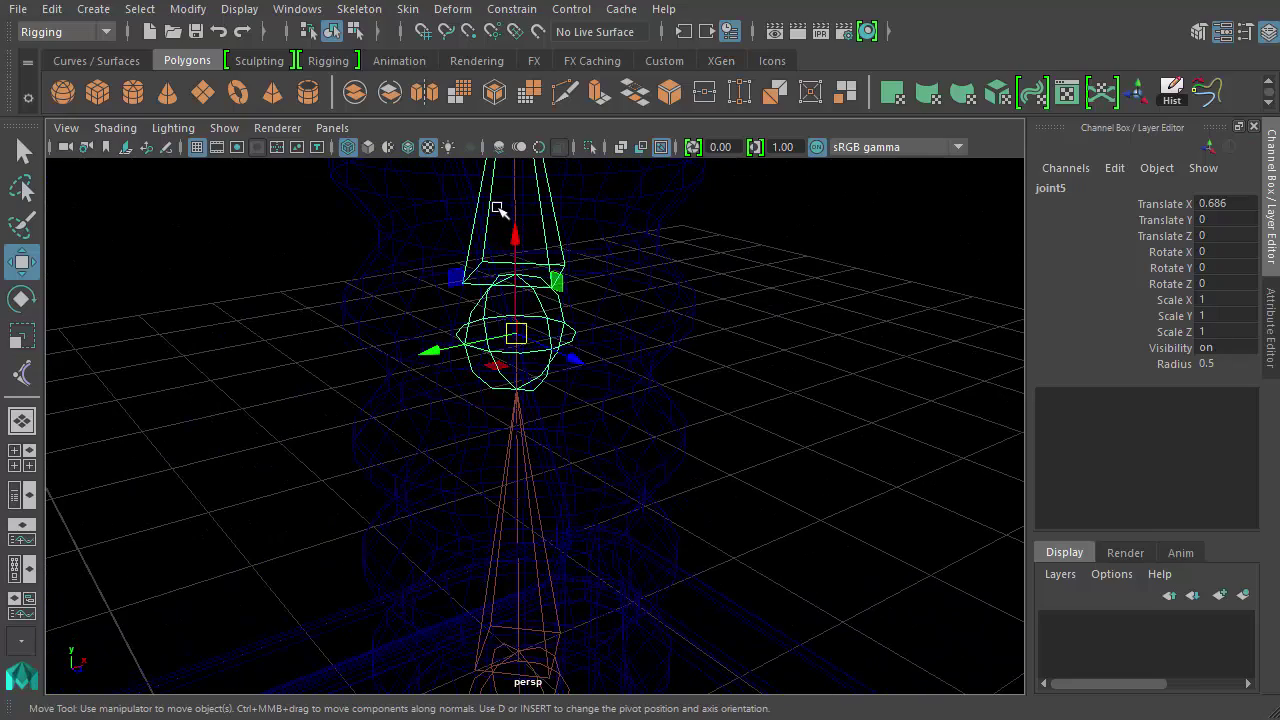
- Reveal the selection masks, disable joint selection, and box-select across the spring
click(380, 33)
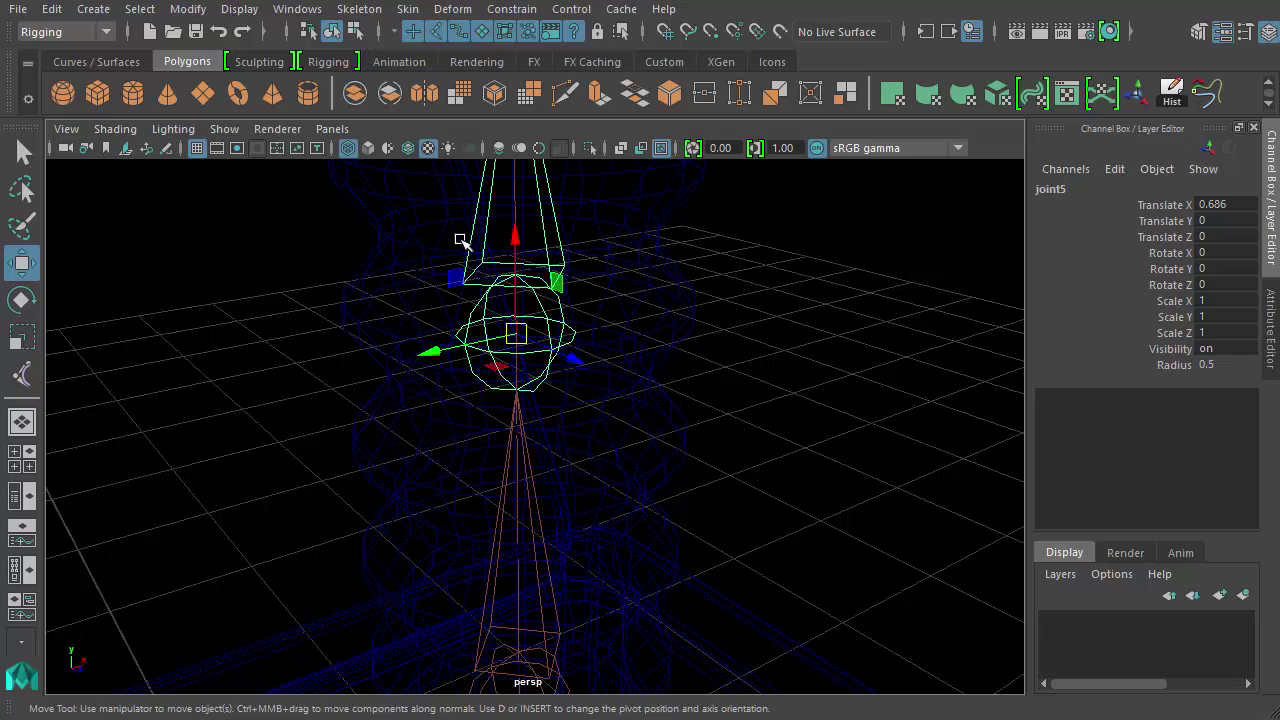
drag(604, 245, 296, 242)
mouse_move(629, 244)
mouse_down()
mouse_move(388, 321)
mouse_move(404, 298)
mouse_up()
mouse_move(597, 242)
mouse_down()
mouse_move(551, 269)
mouse_move(340, 296)
mouse_up()
click(437, 30)
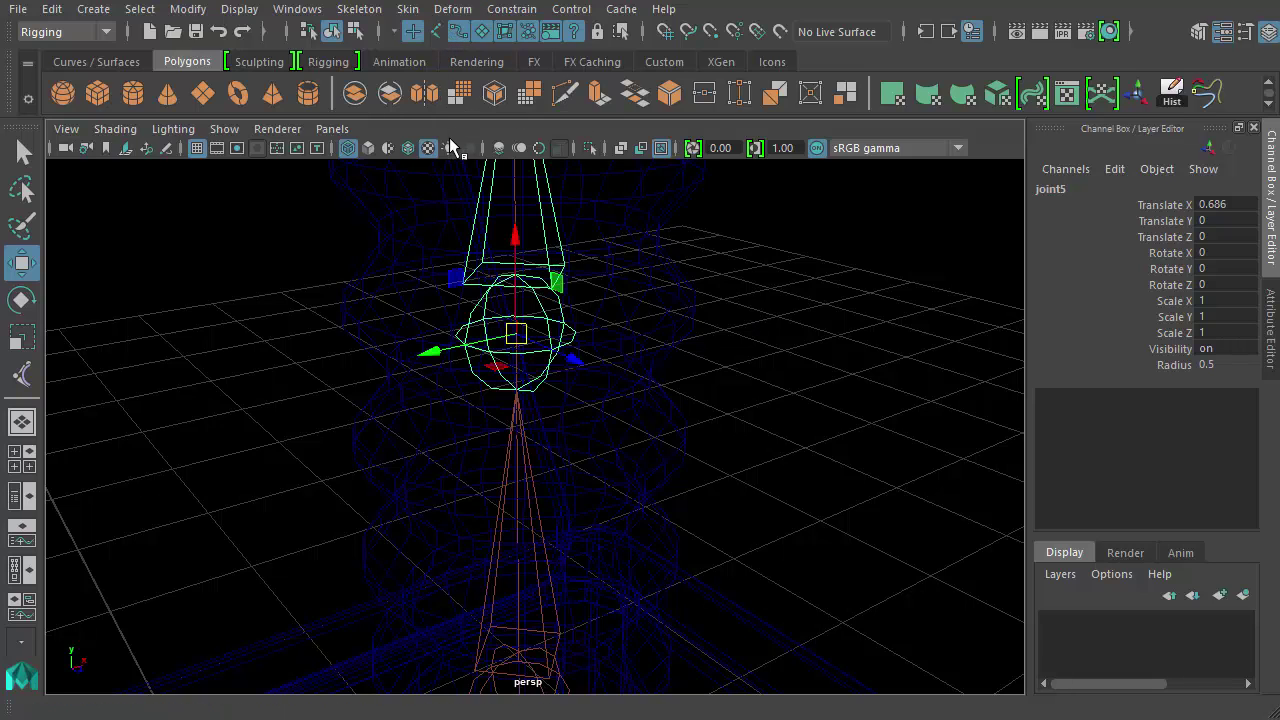
drag(346, 209, 310, 261)
drag(273, 253, 661, 268)
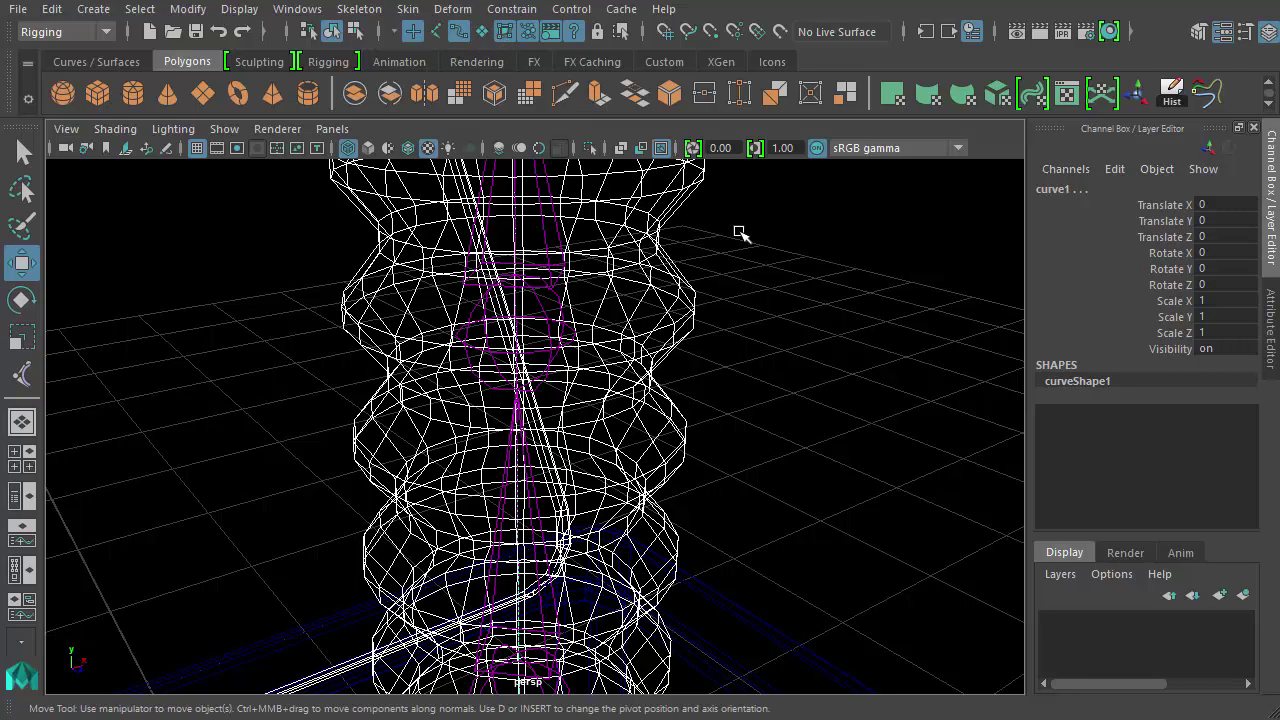
- Box-select only the IK spline curve, leaving out the joints and meshes, and cycle the viewport background back to grey
click(858, 263)
drag(858, 263, 126, 341)
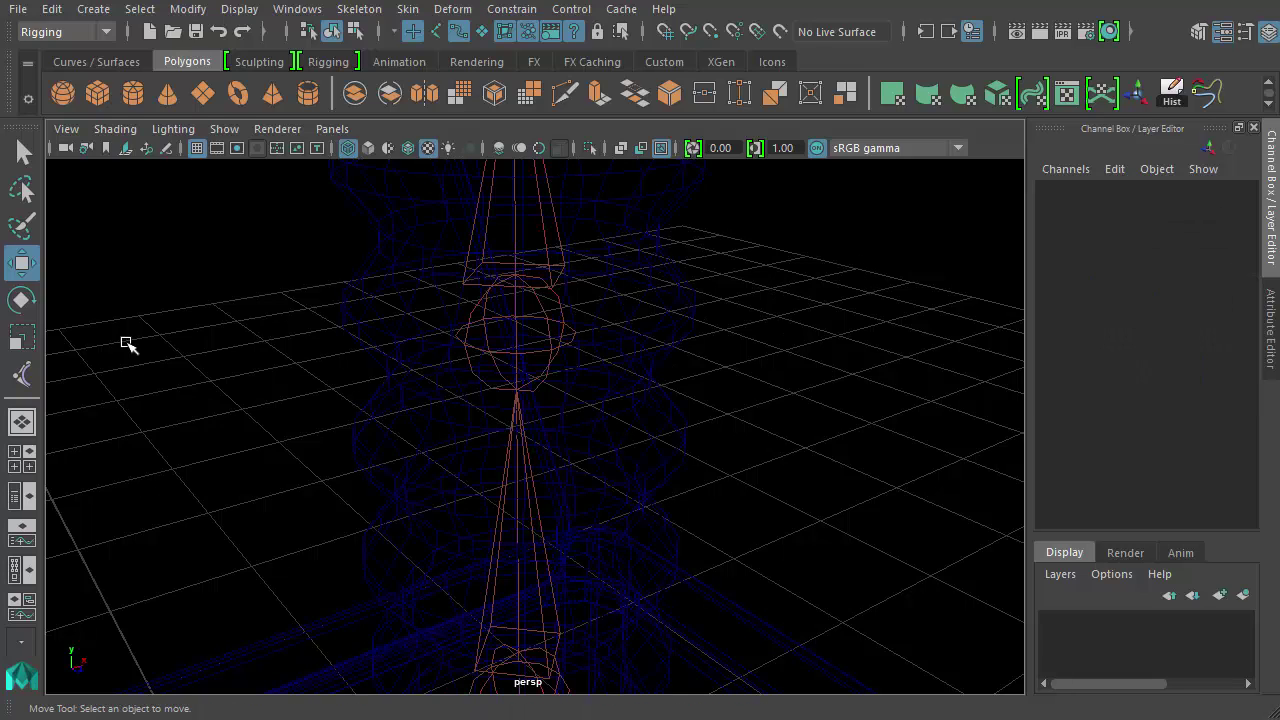
drag(202, 264, 798, 373)
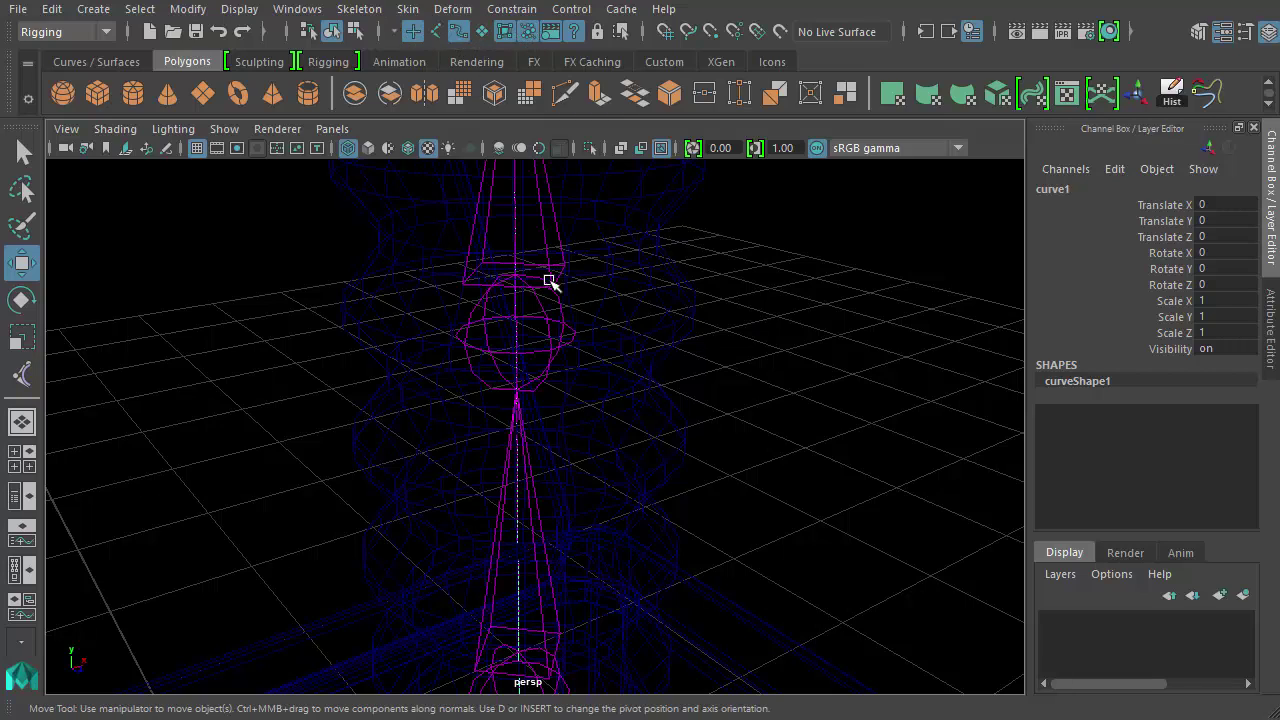
click(596, 227)
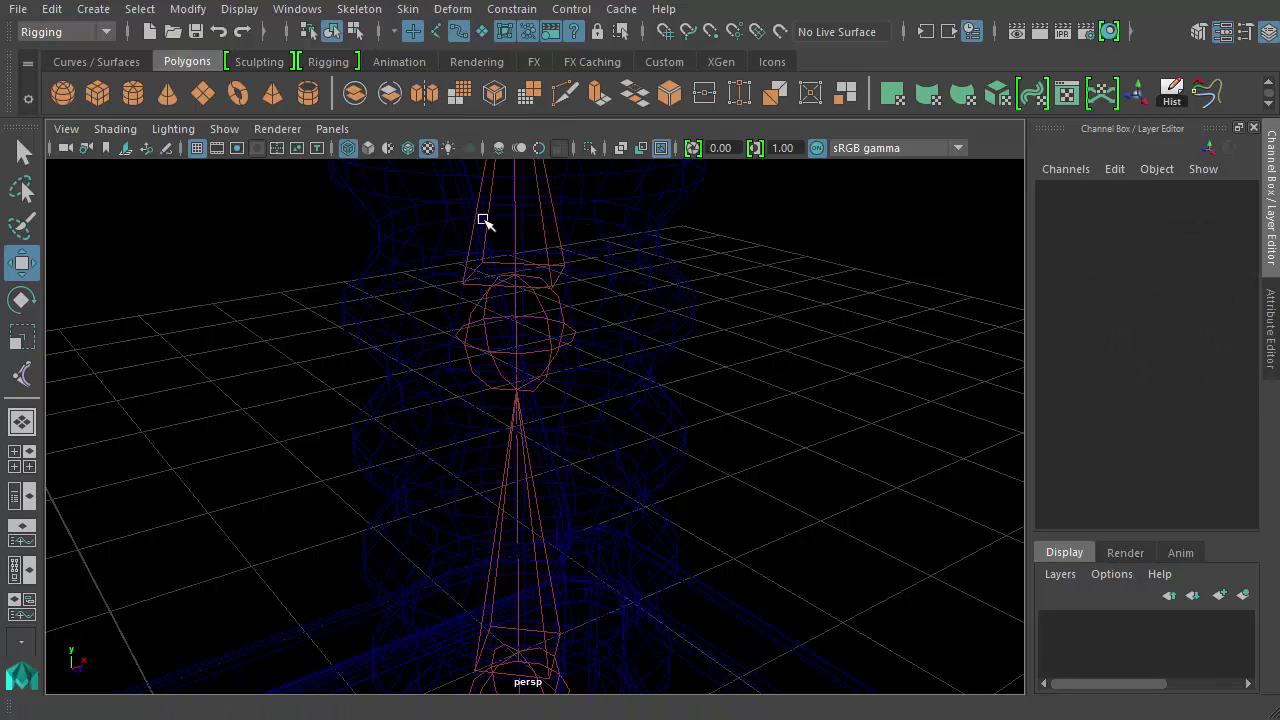
drag(345, 264, 845, 478)
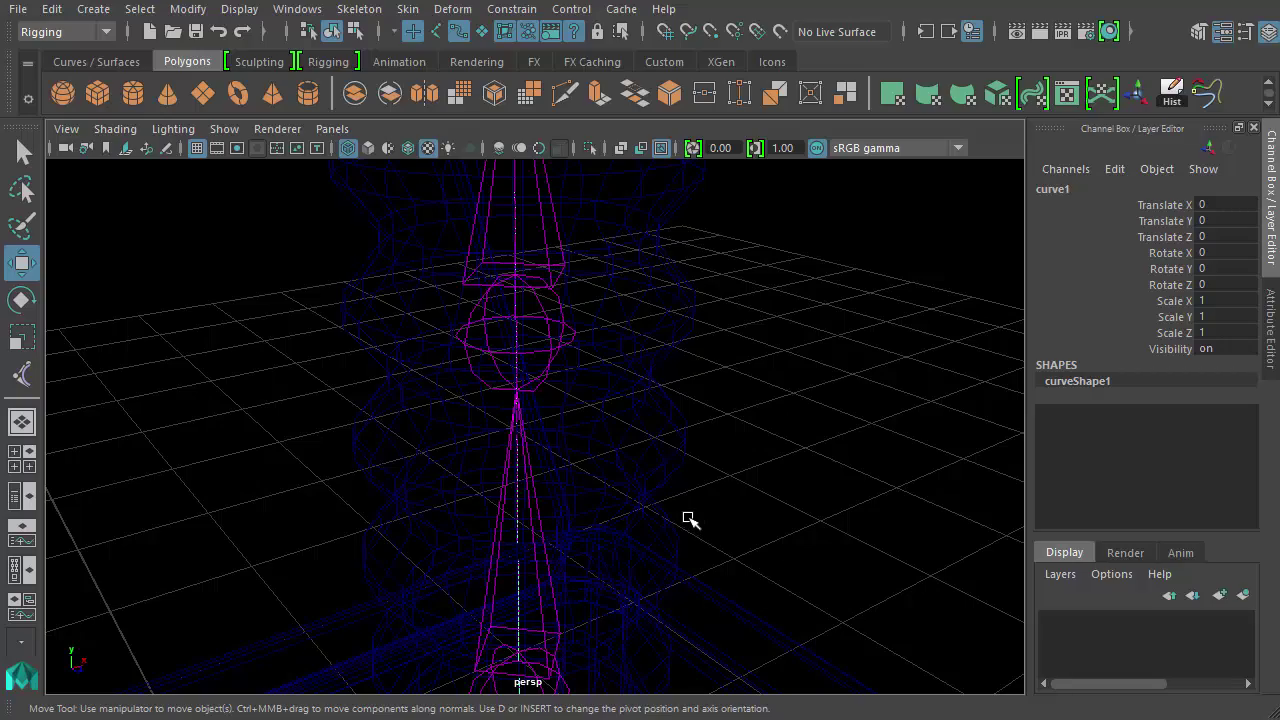
key(alt+b)
key(alt+b)
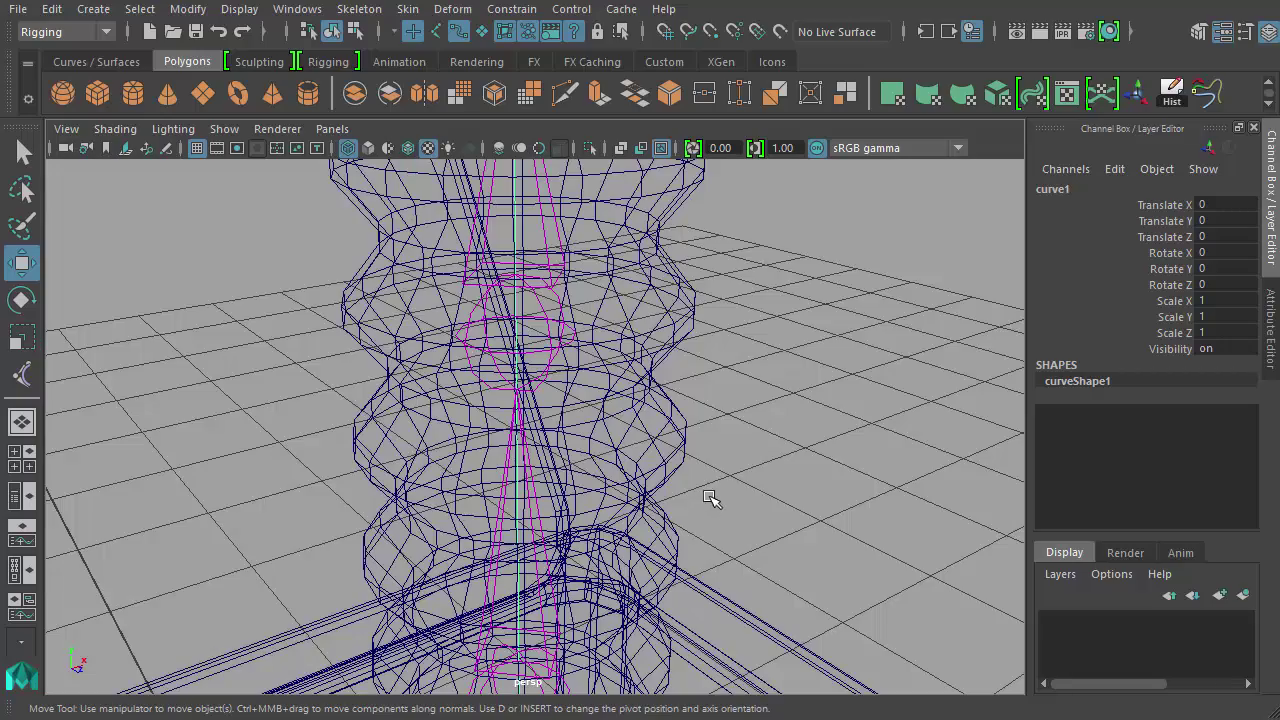
- Switch the IK spline curve to control vertex editing
alt+drag(779, 421, 737, 451)
alt+right_drag(738, 451, 289, 374)
alt+drag(640, 540, 540, 480)
alt+right_drag(540, 480, 769, 526)
alt+middle_drag(769, 526, 743, 480)
alt+drag(743, 480, 787, 462)
right_click(718, 277)
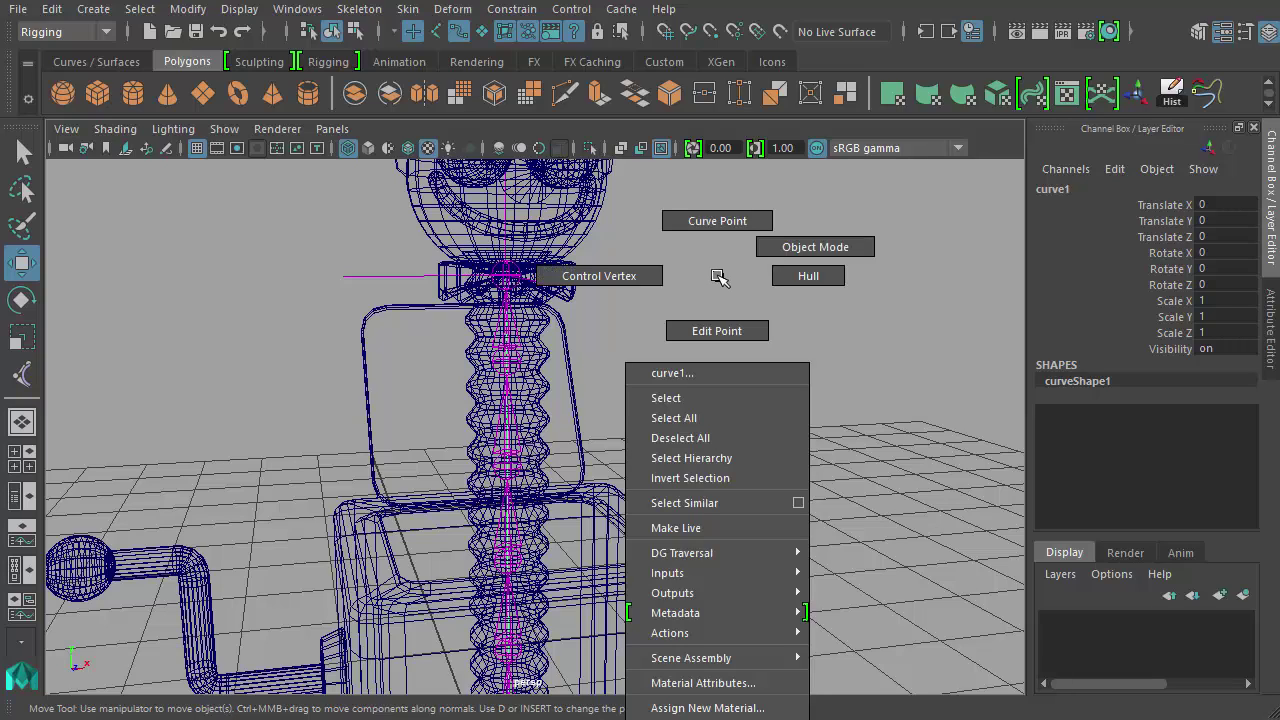
right_drag(718, 277, 732, 182)
right_drag(665, 292, 620, 280)
- Cycle the viewport background back to grey and box-select the curve's control vertex between two joints in the middle of the spring
alt+drag(637, 320, 533, 367)
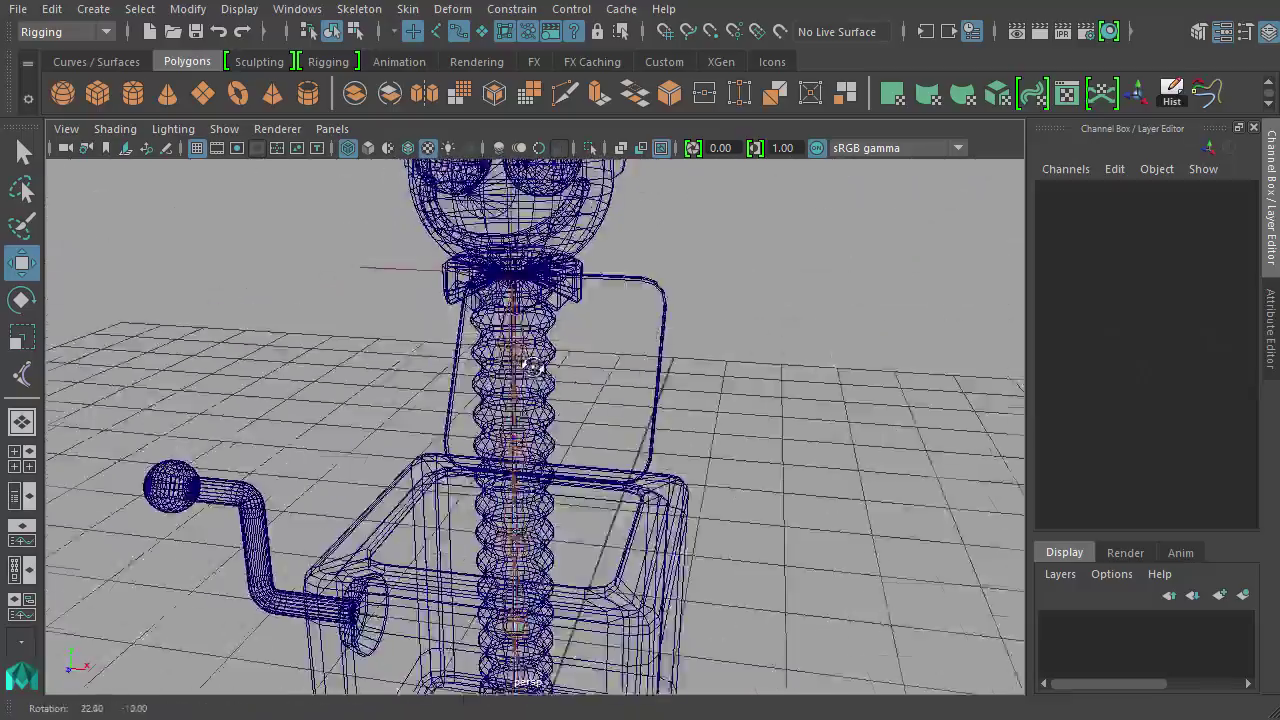
alt+right_drag(533, 367, 840, 525)
alt+drag(524, 474, 640, 505)
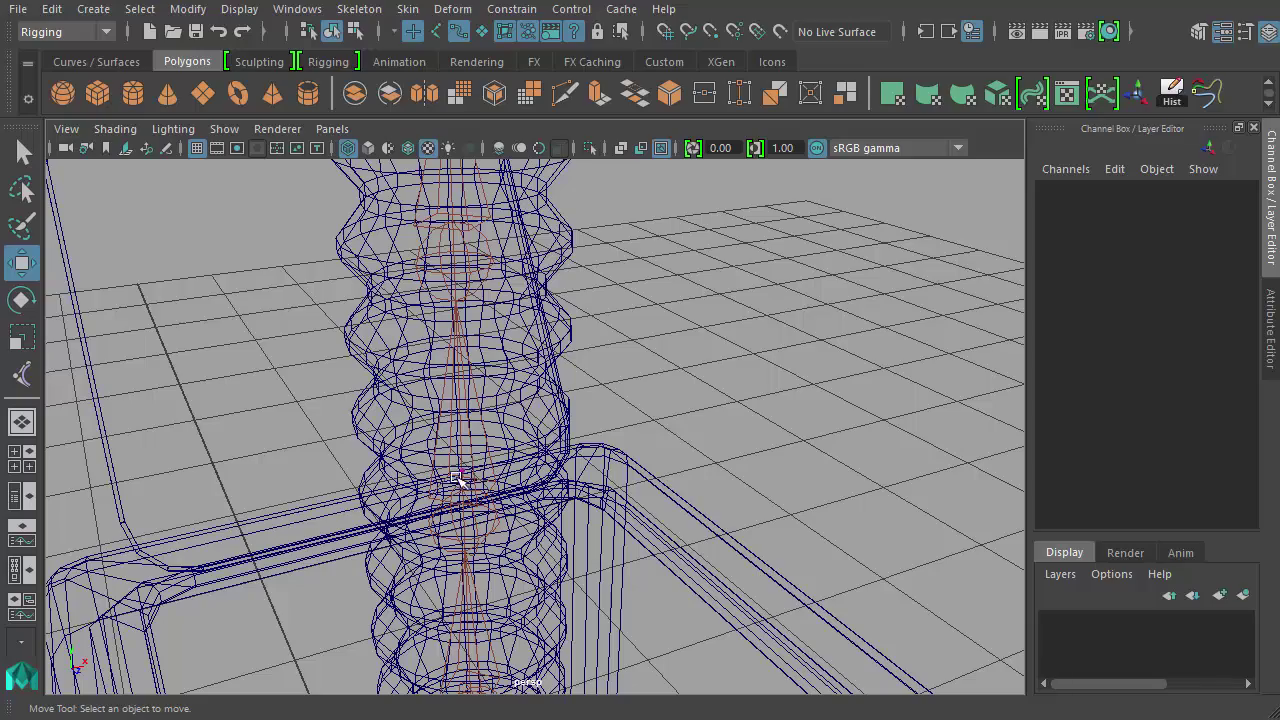
alt+drag(556, 512, 573, 486)
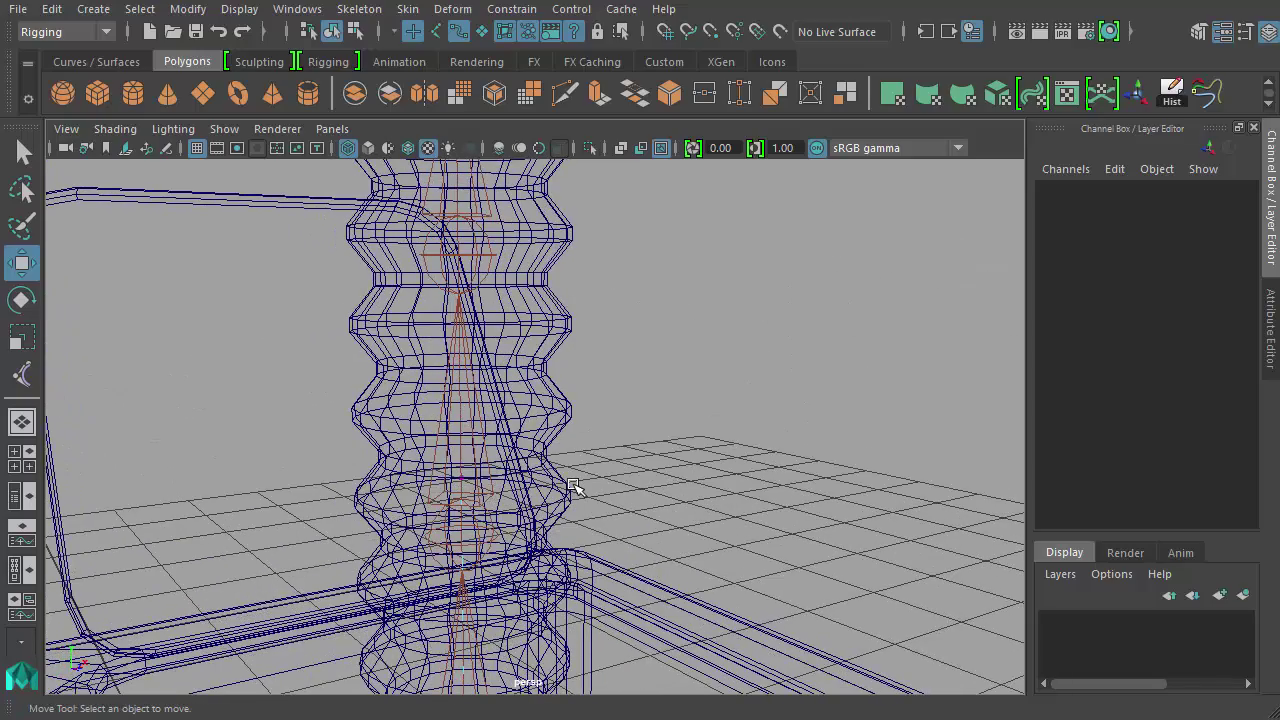
key(alt+b)
alt+drag(663, 477, 545, 460)
key(alt+b)
key(alt+b)
key(alt+b)
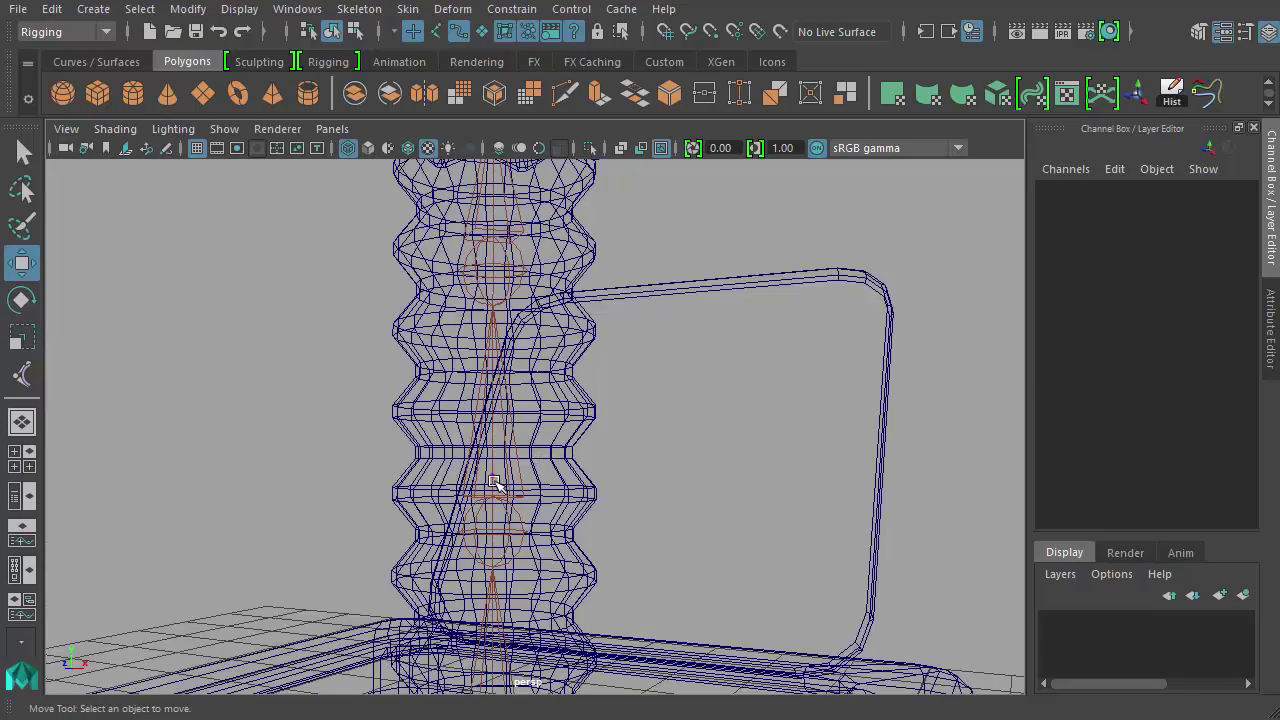
drag(488, 483, 472, 507)
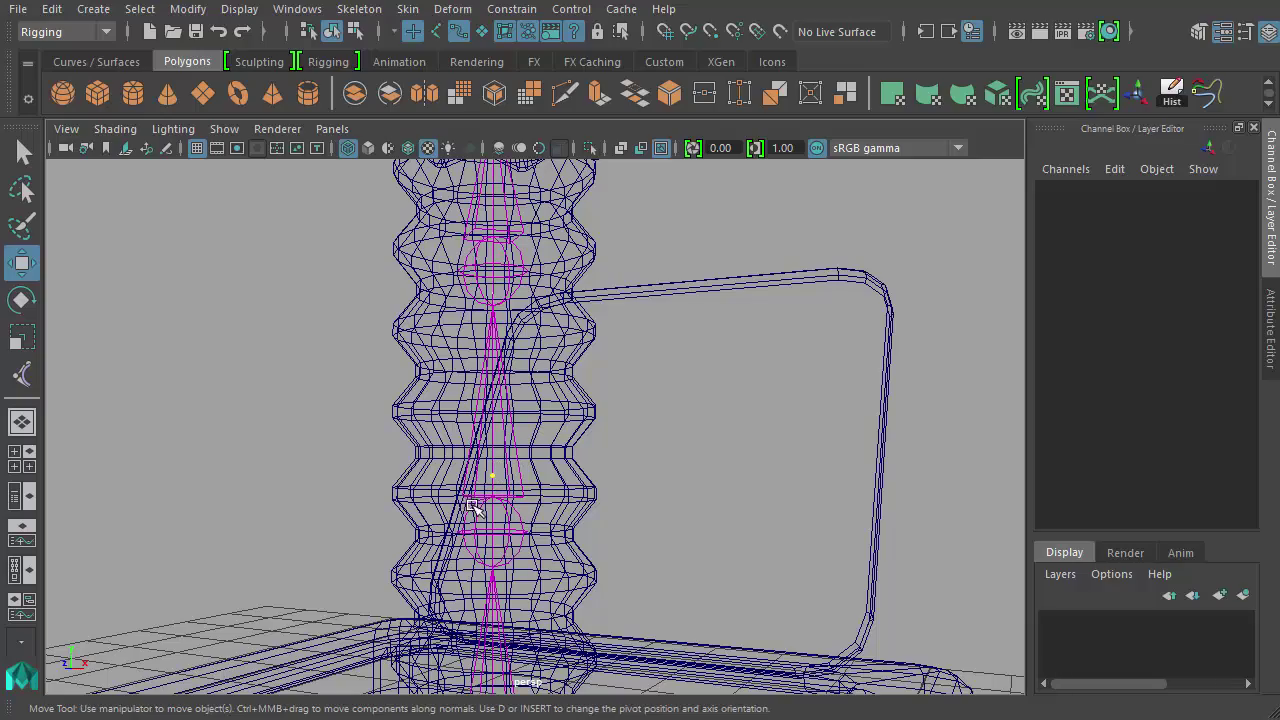
- Try moving the selected middle control vertex along X to bend the joint chain away from the spring
alt+drag(670, 485, 726, 509)
alt+drag(686, 471, 620, 390)
alt+right_drag(620, 390, 586, 351)
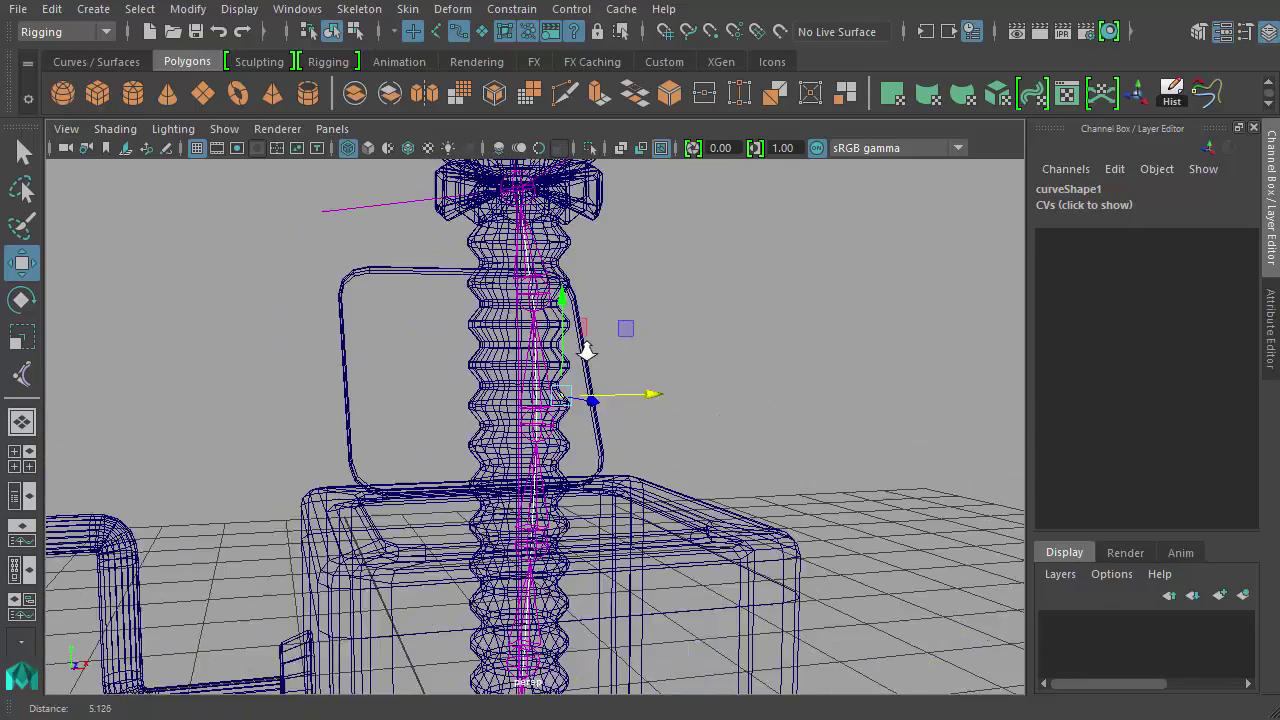
alt+drag(586, 351, 500, 400)
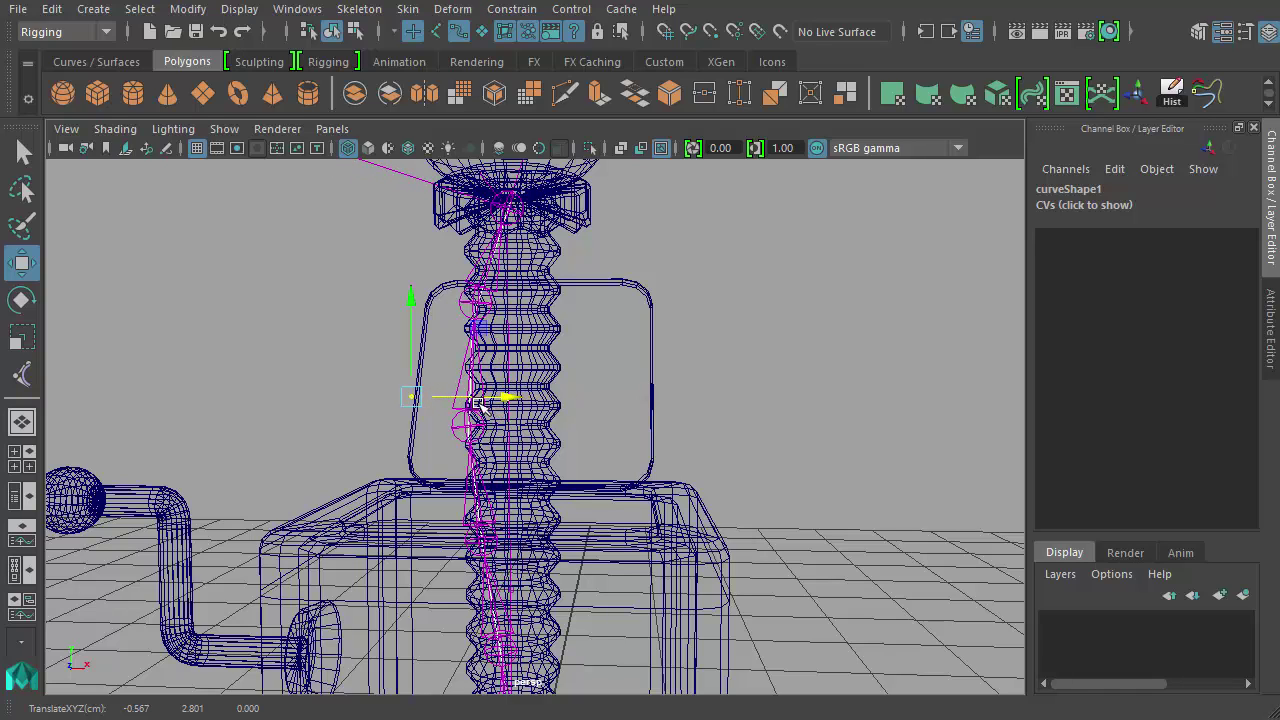
alt+drag(437, 392, 680, 345)
- Step the selection back and forth through the curve's control vertices, ending on the one at the spring's base
key(Left)
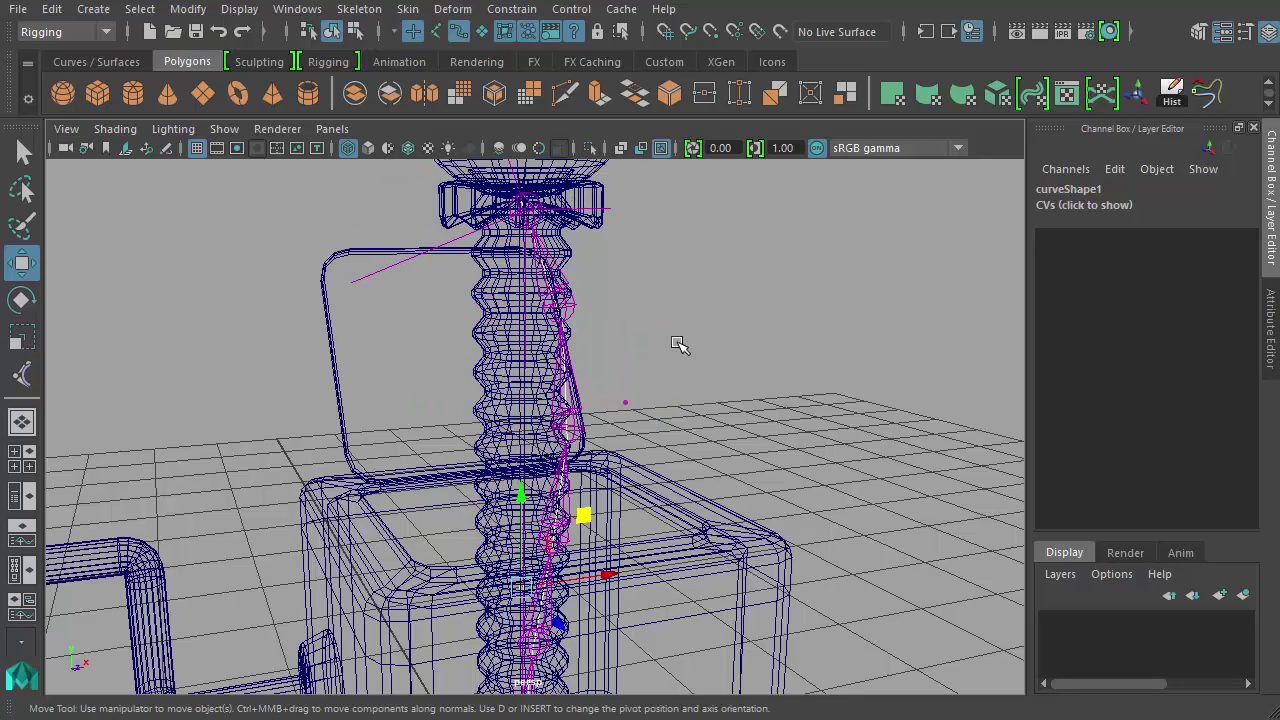
key(Right)
key(Right)
key(Left)
key(Left)
key(Left)
key(Right)
alt+drag(809, 477, 607, 446)
key(Left)
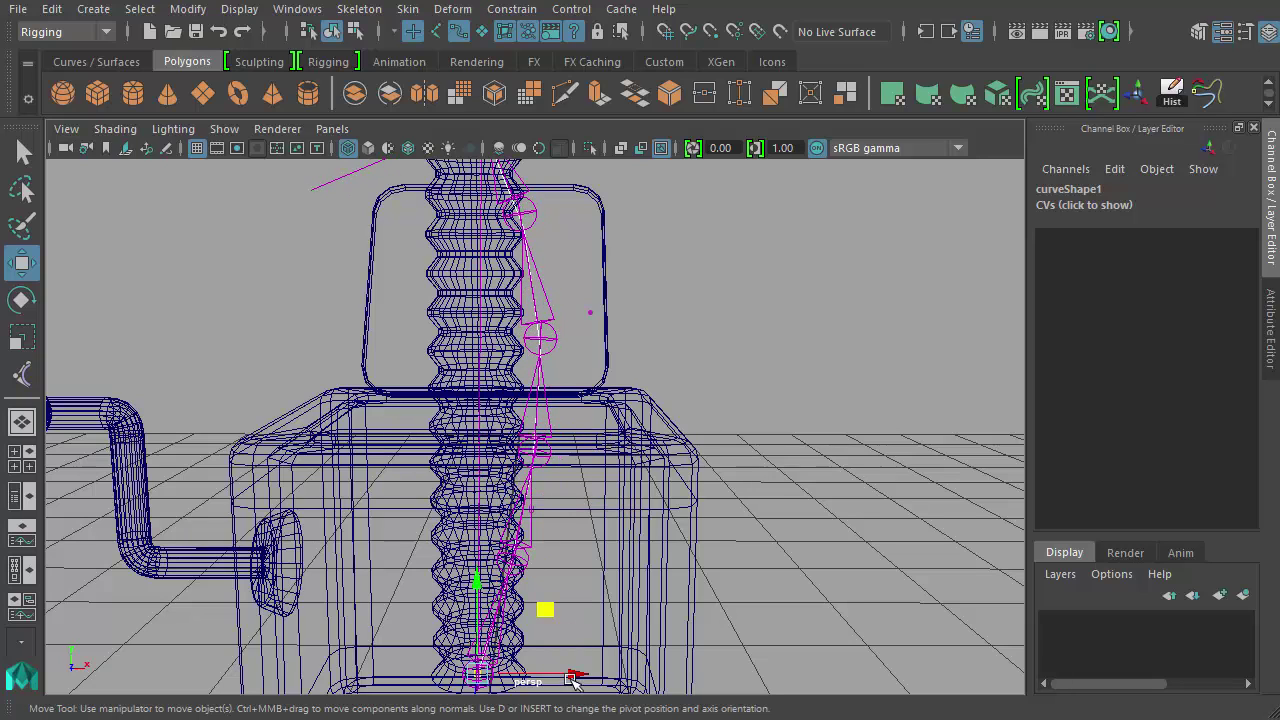
- Try moving the curve's bottom control vertex and the top one at the collar to see the chain respond
drag(575, 680, 618, 582)
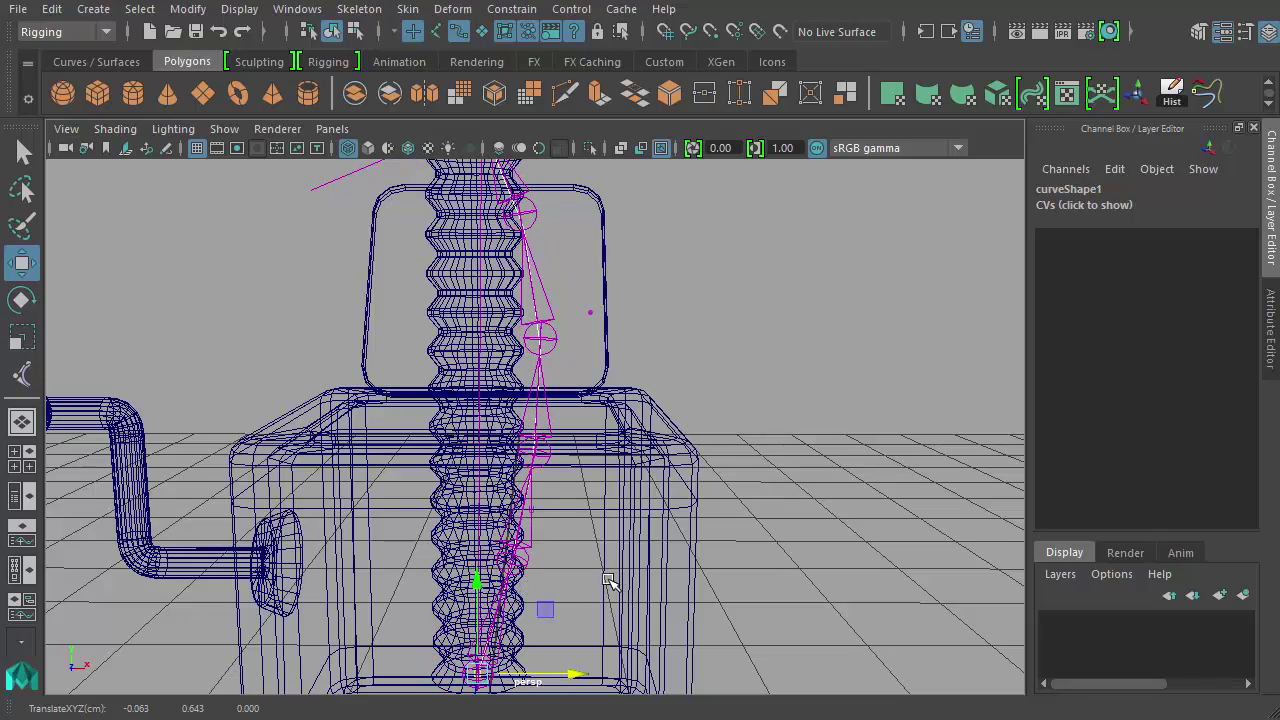
click(610, 580)
alt+middle_drag(662, 407, 681, 527)
drag(501, 243, 428, 283)
- Undo all the test moves of the curve's control vertices
key(ctrl+z)
key(ctrl+z)
key(ctrl+z)
key(ctrl+z)
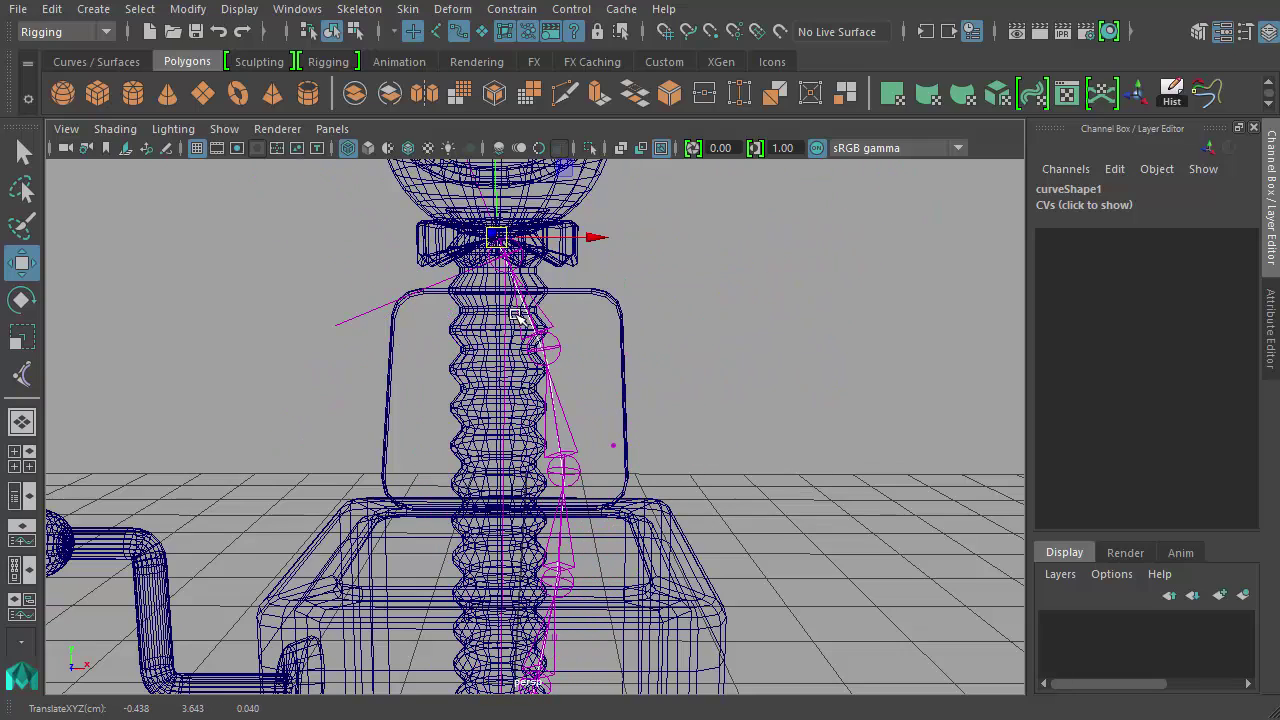
key(ctrl+z)
key(ctrl+z)
key(ctrl+z)
key(ctrl+z)
key(ctrl+z)
key(ctrl+z)
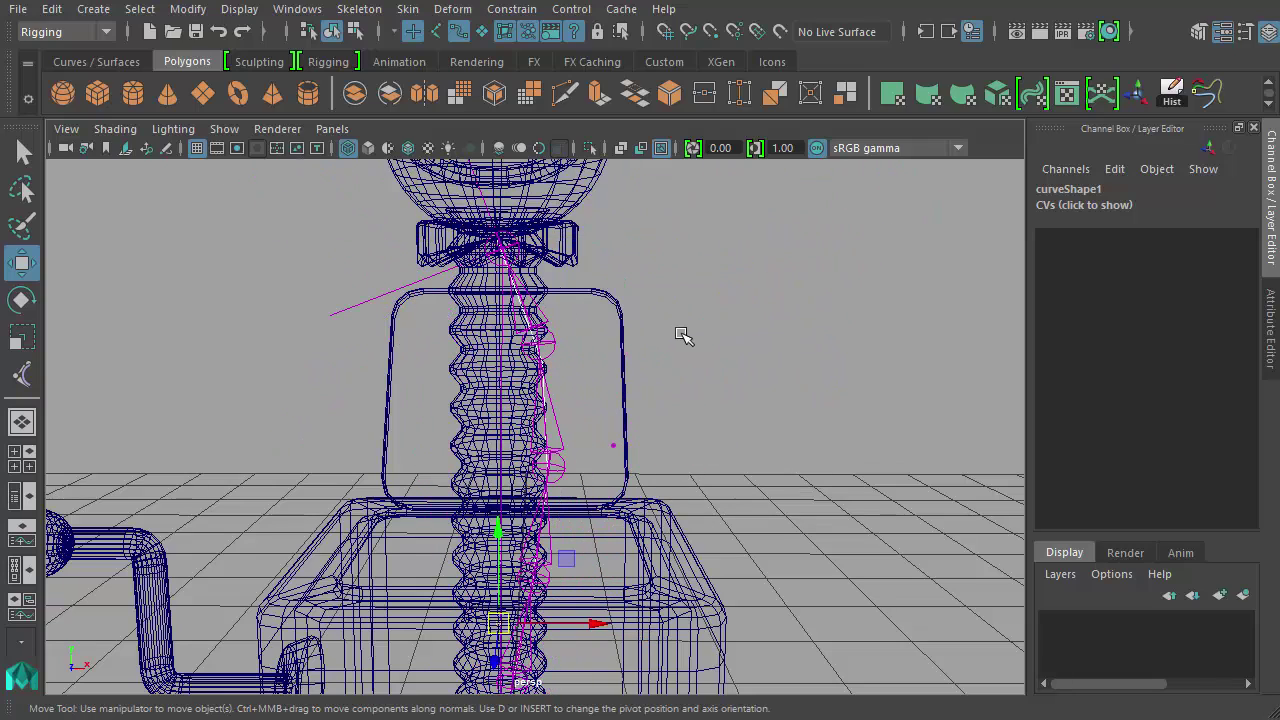
key(ctrl+z)
key(ctrl+z)
key(ctrl+z)
key(ctrl+z)
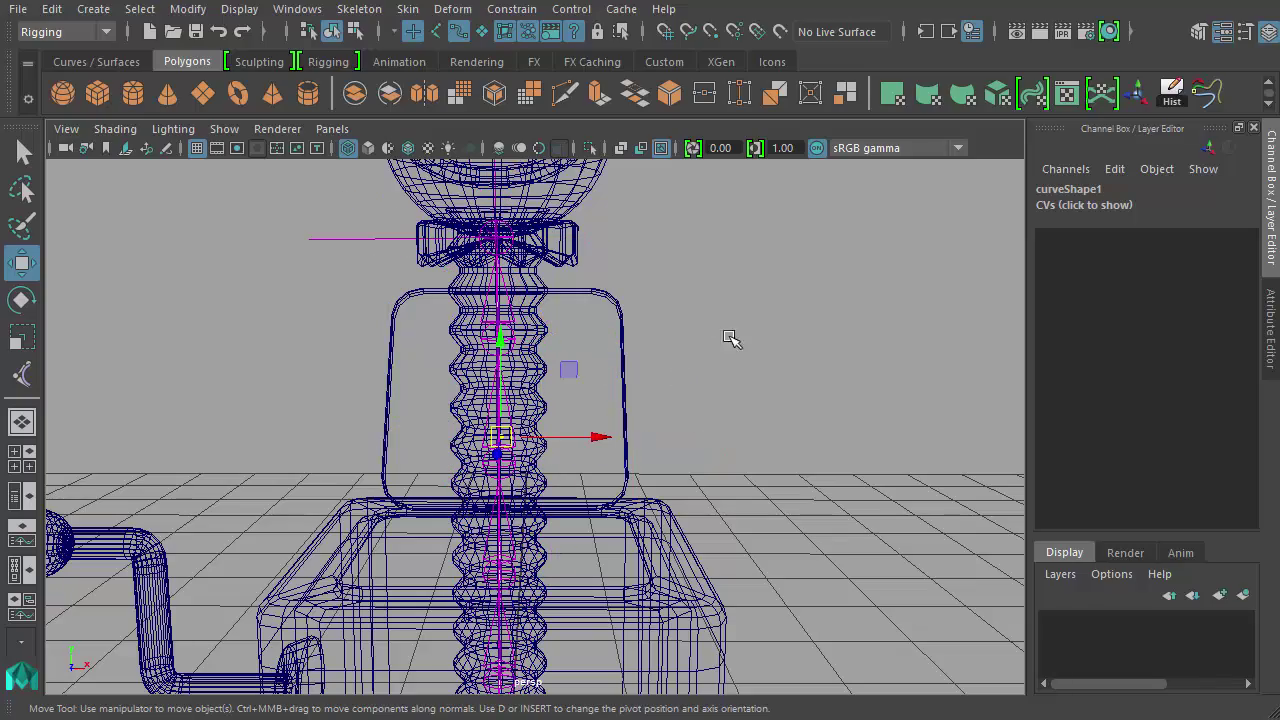
- Return the spline curve to object mode and display the jack-in-the-box shaded
alt+drag(766, 373, 663, 366)
alt+middle_drag(680, 366, 694, 274)
alt+drag(697, 326, 800, 330)
alt+right_drag(695, 326, 568, 284)
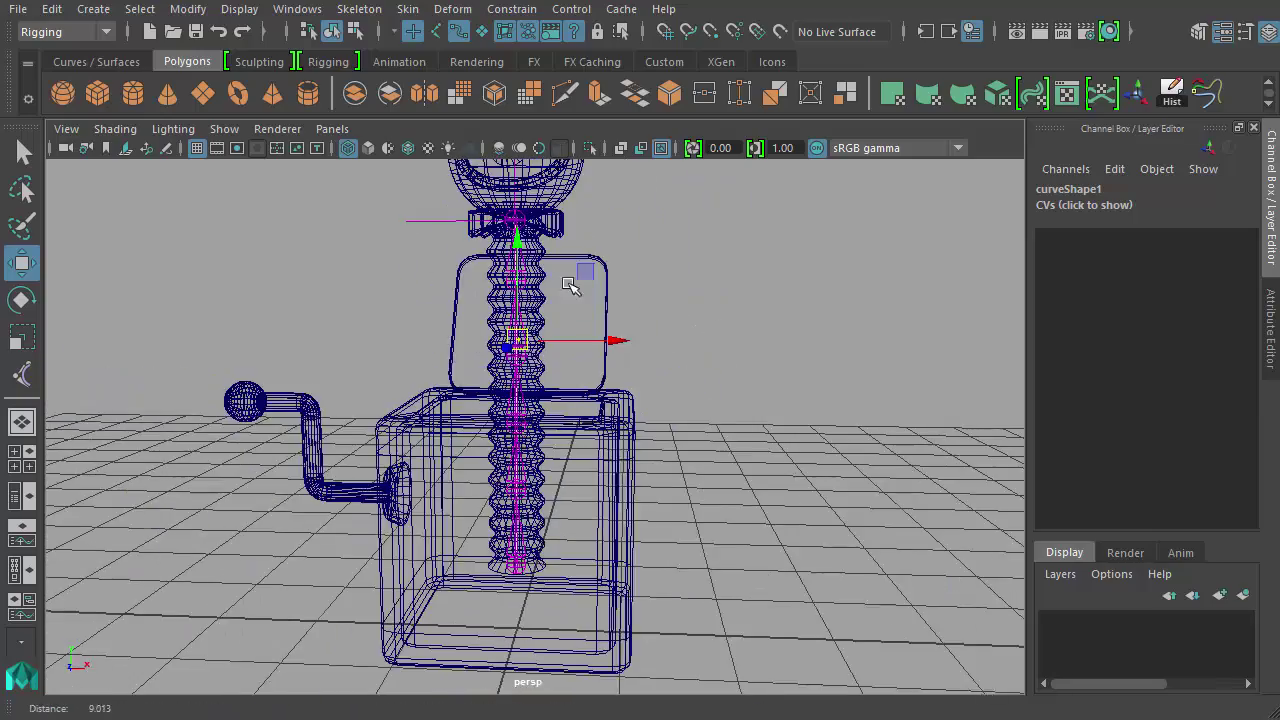
alt+middle_drag(660, 302, 680, 380)
alt+right_drag(680, 380, 754, 397)
alt+drag(754, 397, 691, 389)
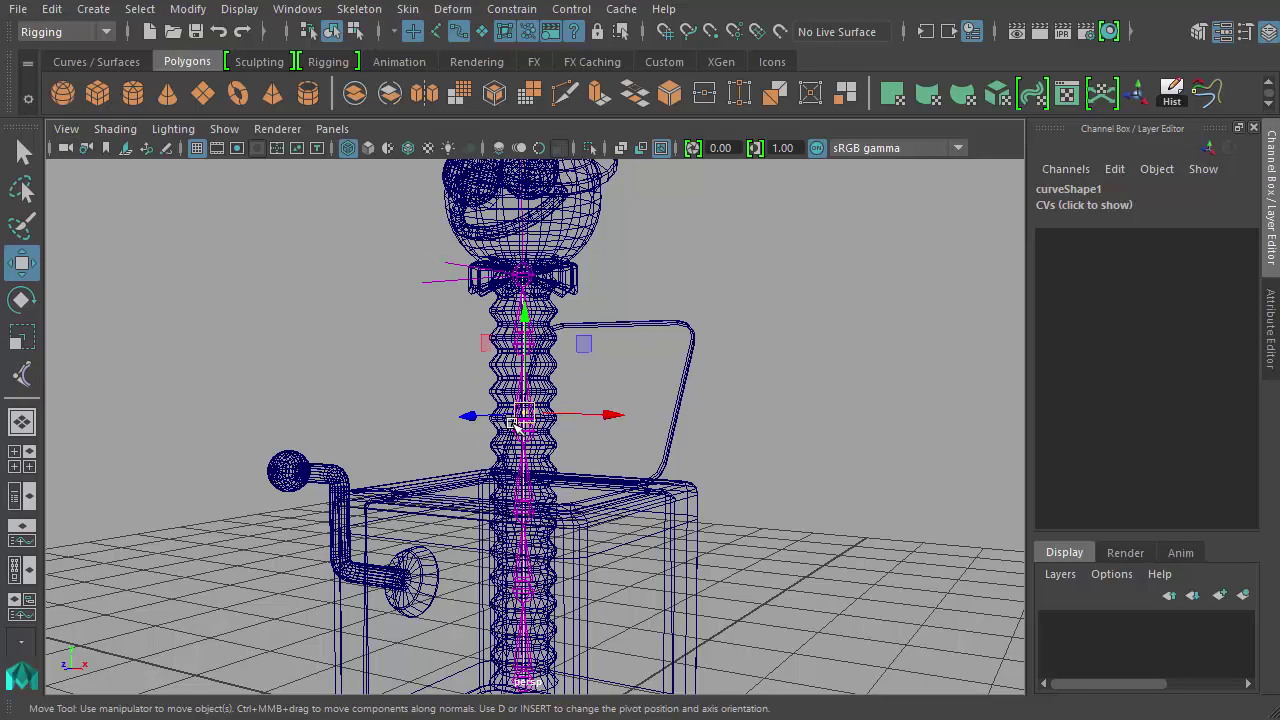
drag(401, 229, 441, 326)
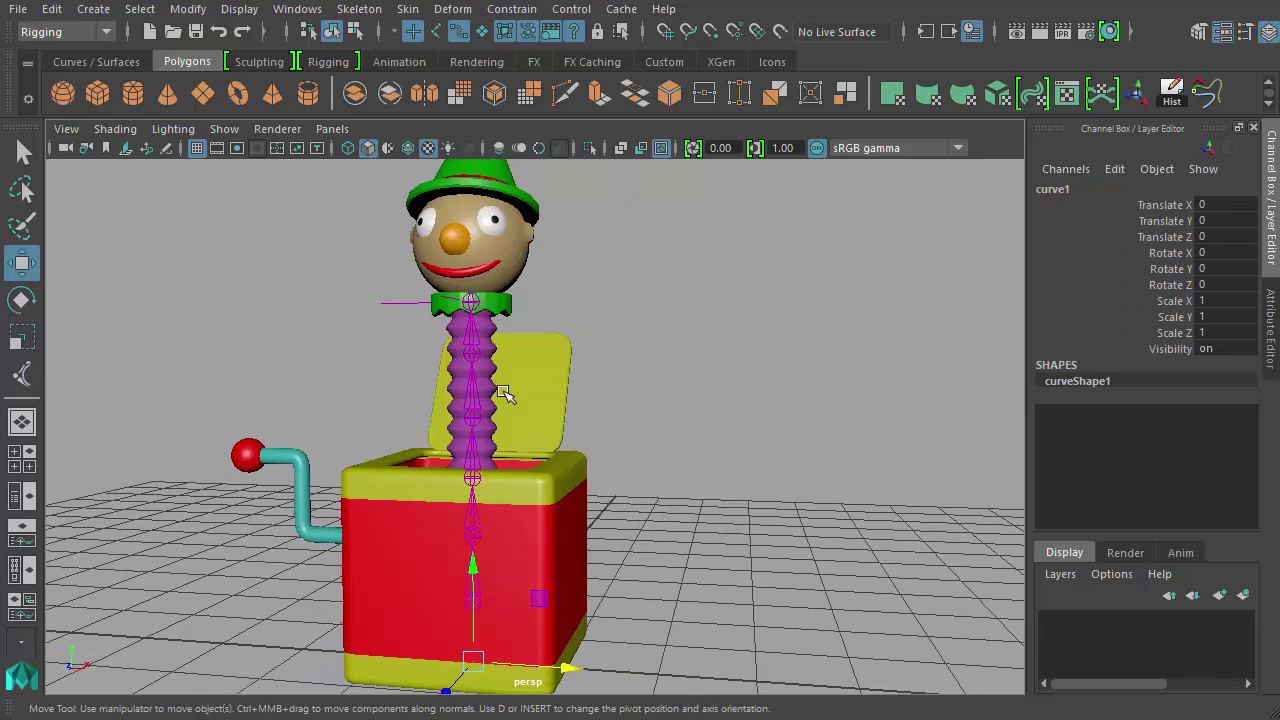
mouse_move(508, 394)
alt+mouse_down()
mouse_move(564, 392)
mouse_move(549, 409)
mouse_move(449, 389)
alt+mouse_up()
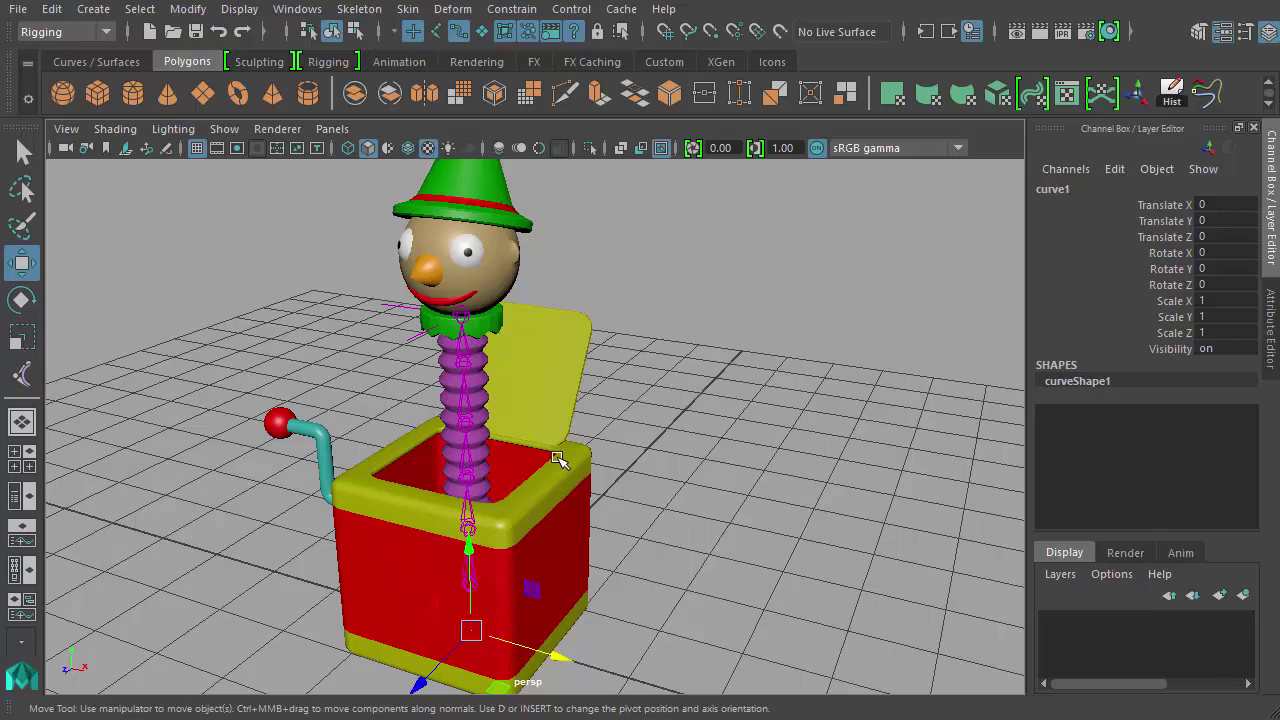
alt+drag(605, 411, 654, 357)
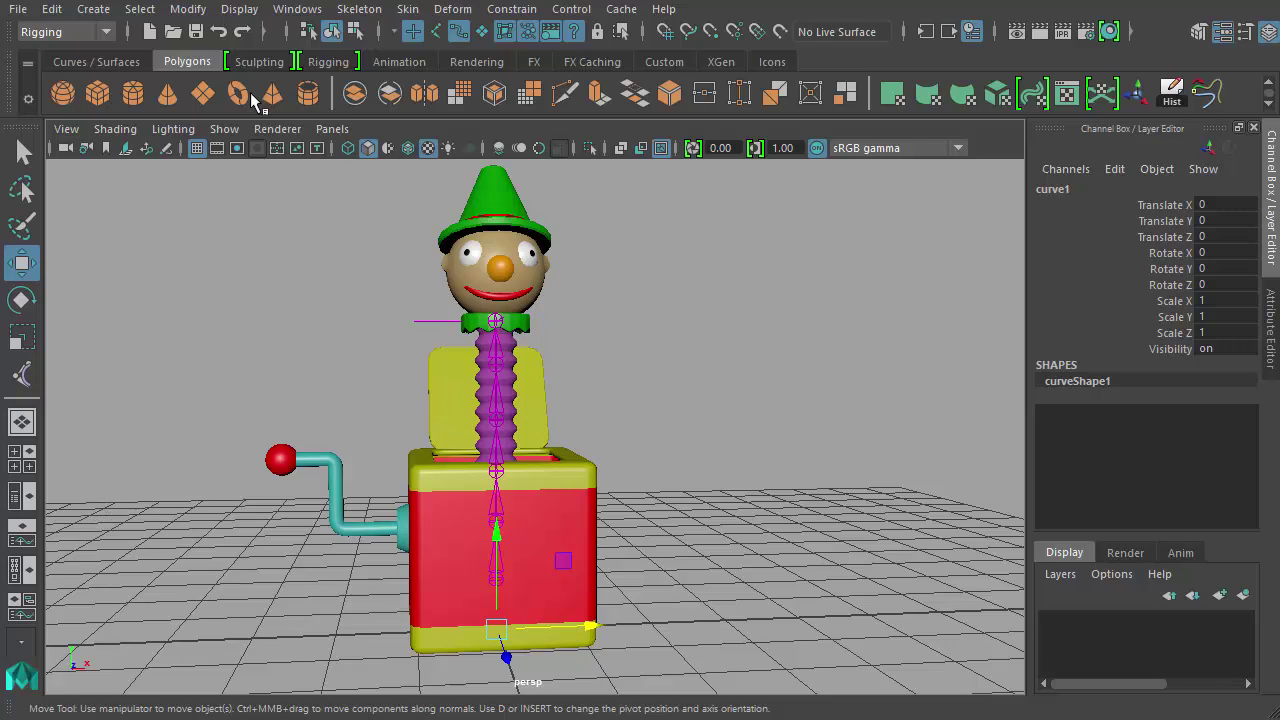
- Open the Outliner and locate the entries for the joint chain, IK handle and spline curve
click(300, 10)
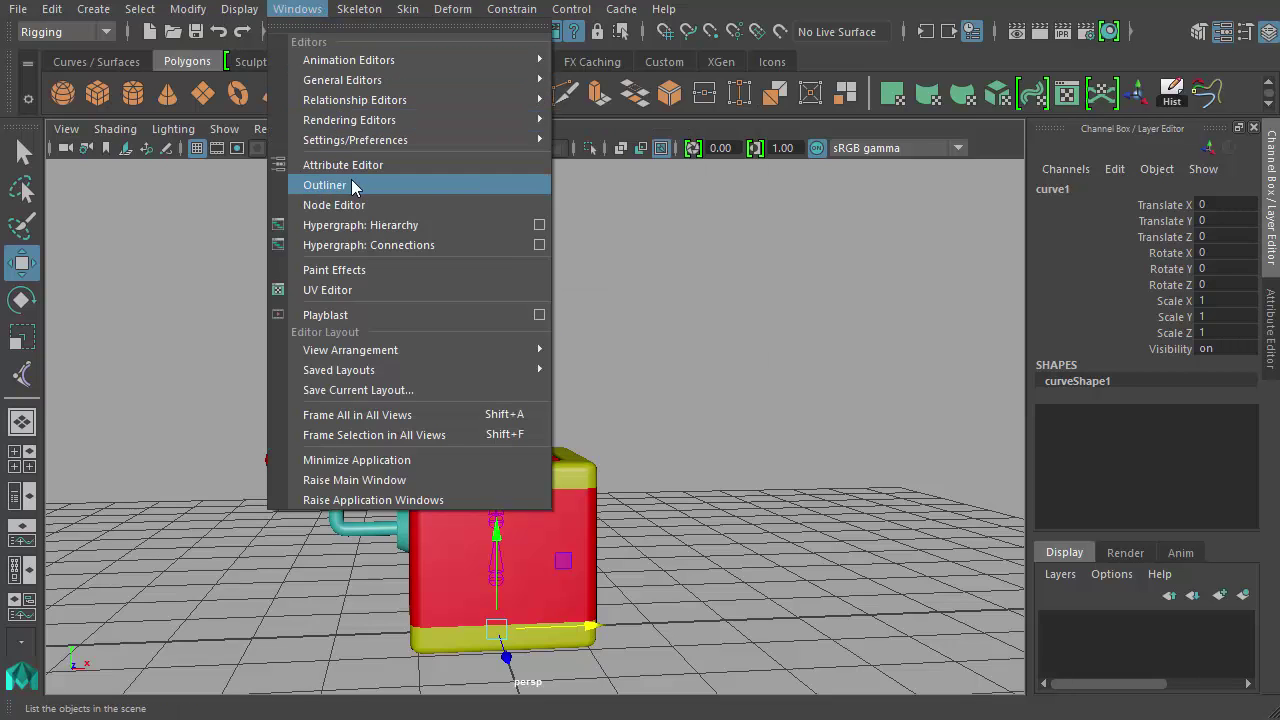
click(351, 184)
drag(147, 116, 149, 190)
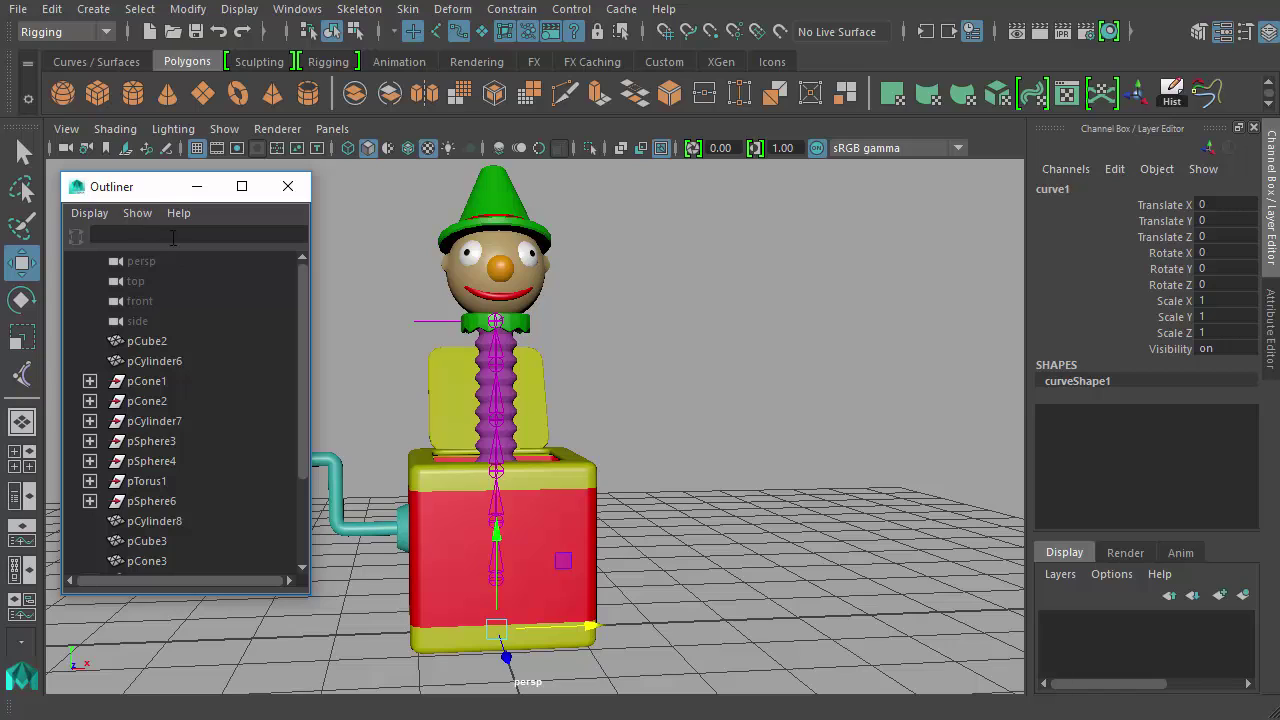
drag(304, 296, 321, 367)
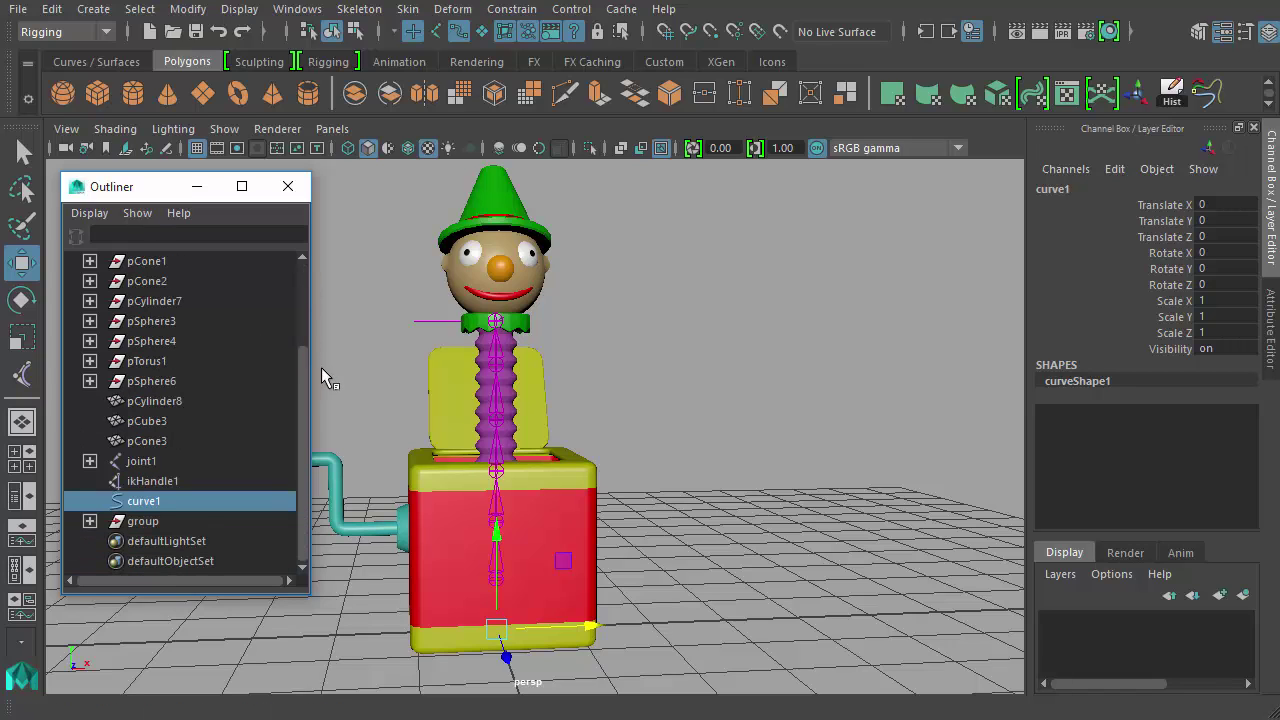
click(155, 401)
click(150, 441)
click(152, 481)
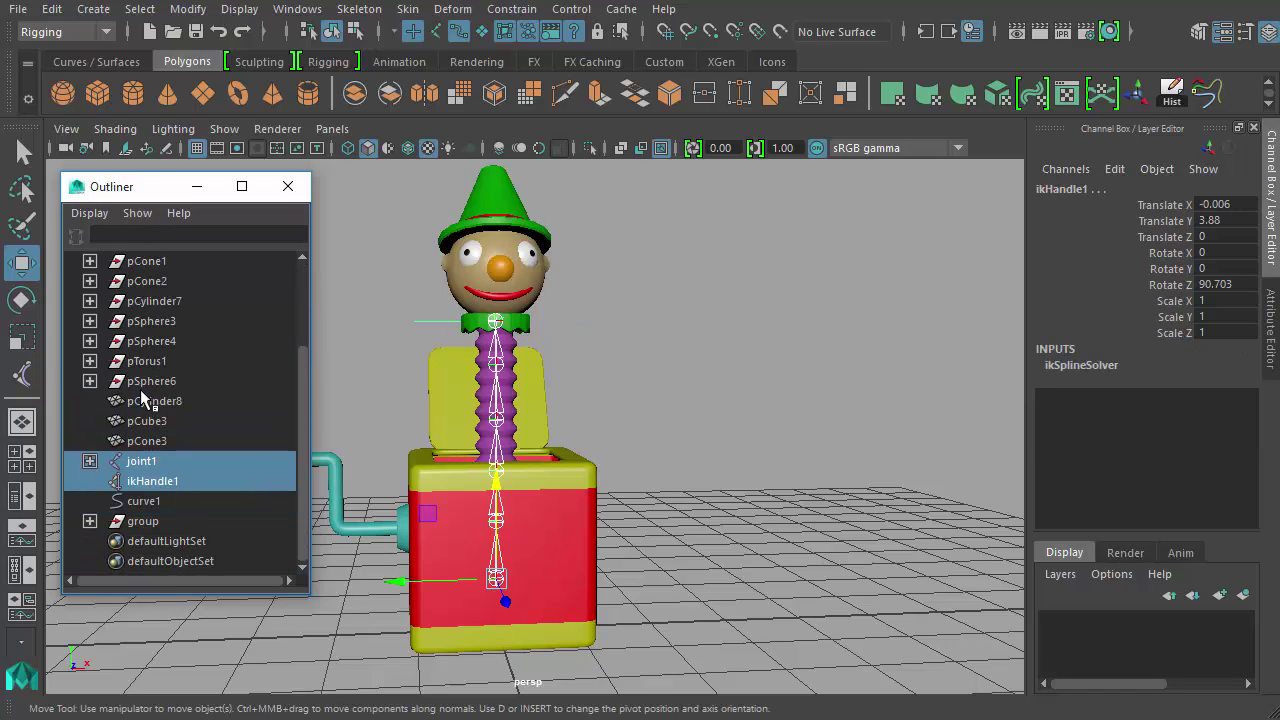
- Browse the mesh entries in the Outliner, select curve1, and close the Outliner
click(150, 401)
click(148, 341)
click(148, 303)
click(158, 361)
click(160, 387)
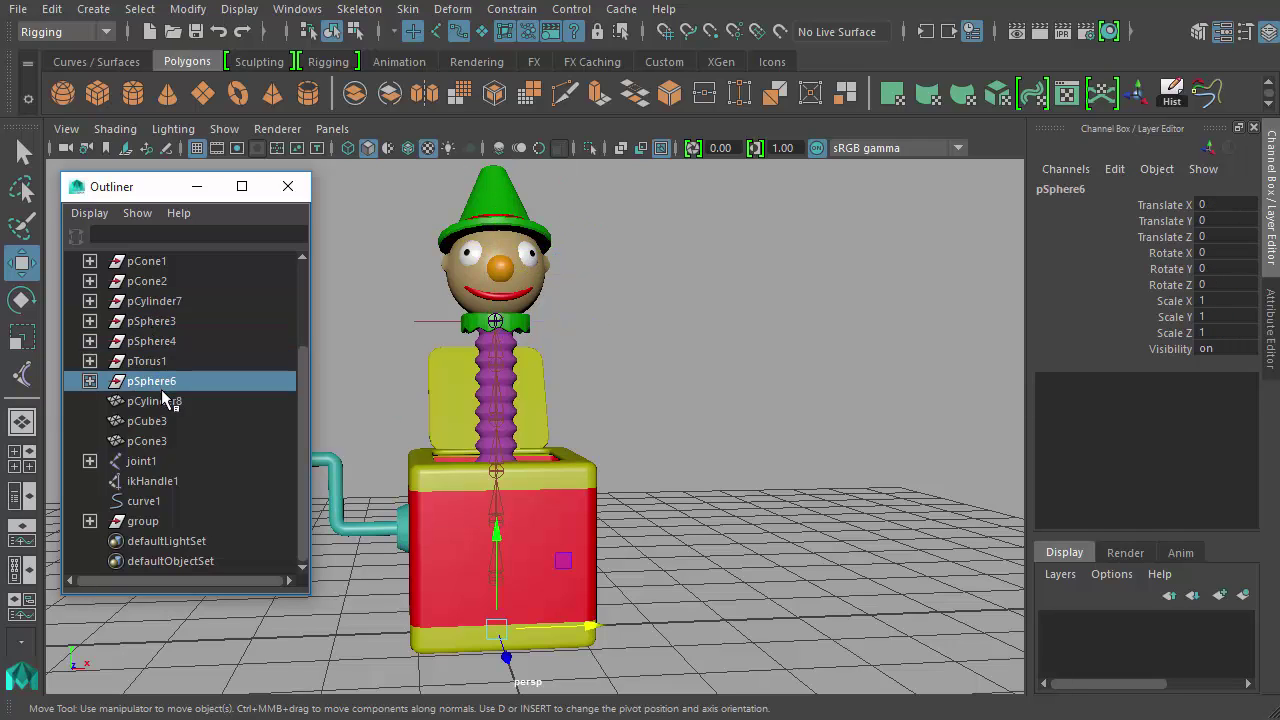
click(145, 501)
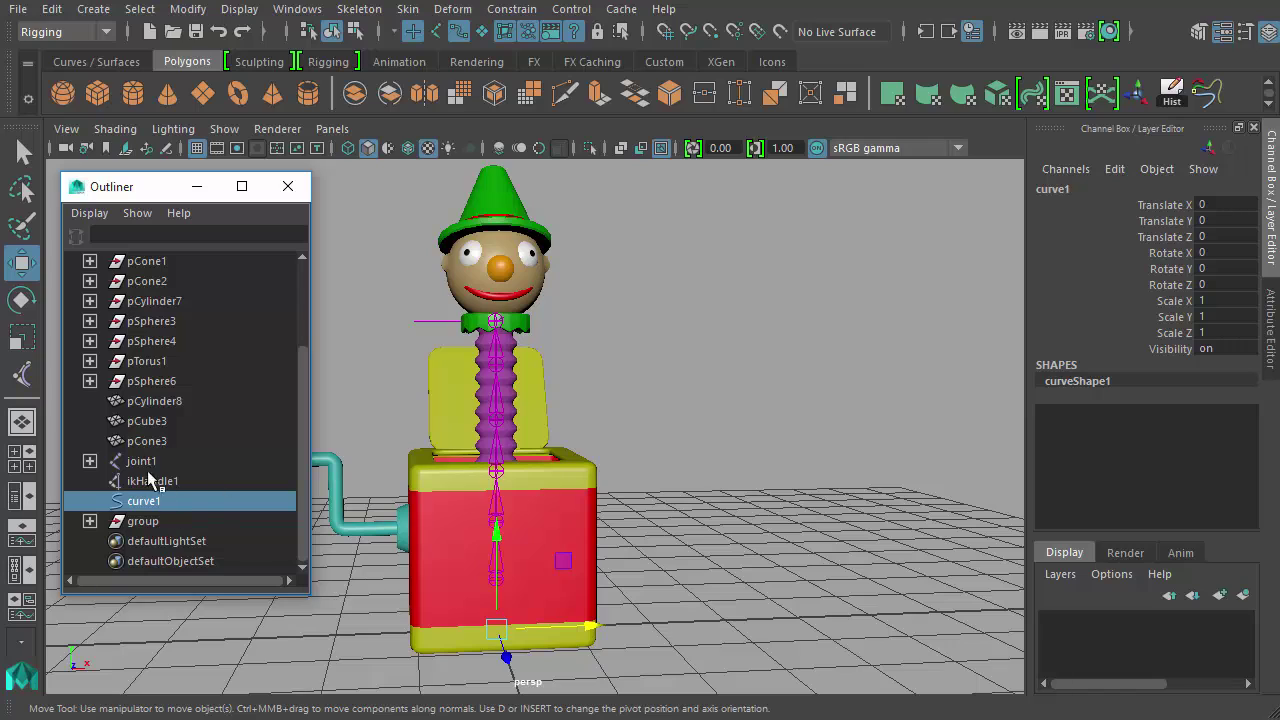
click(287, 186)
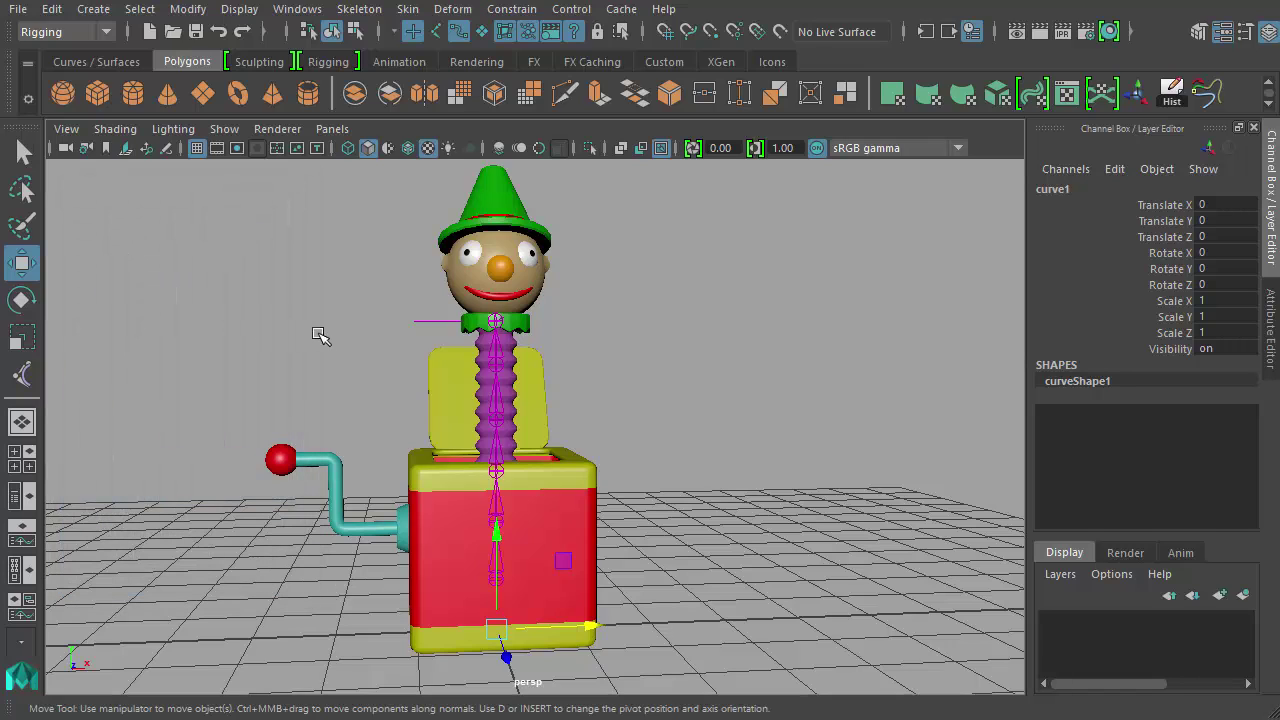
- Turn on the selection handle display for curve1
alt+drag(576, 417, 694, 391)
click(240, 9)
mouse_move(378, 263)
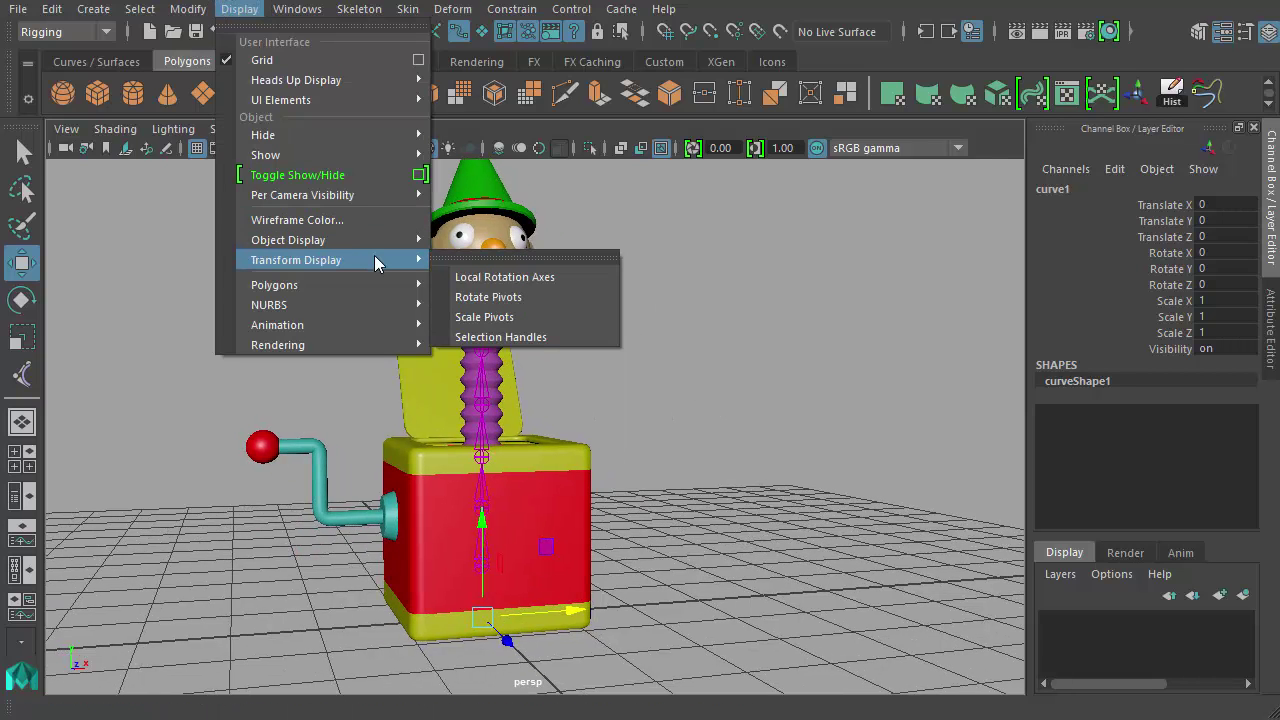
click(557, 338)
mouse_move(720, 451)
alt+mouse_down()
mouse_move(614, 437)
mouse_move(729, 464)
alt+mouse_up()
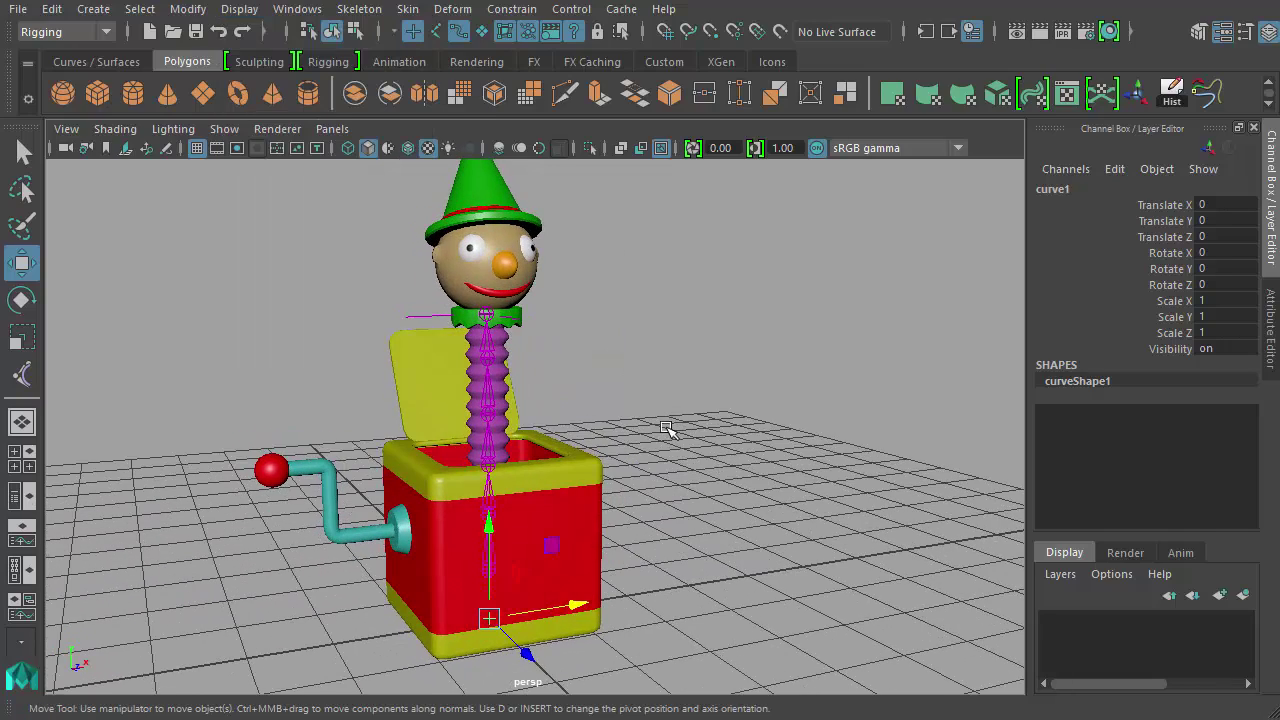
alt+drag(651, 487, 662, 516)
- Hide the viewport grid and box-select curve1 by its selection handle at the base of the box
click(563, 586)
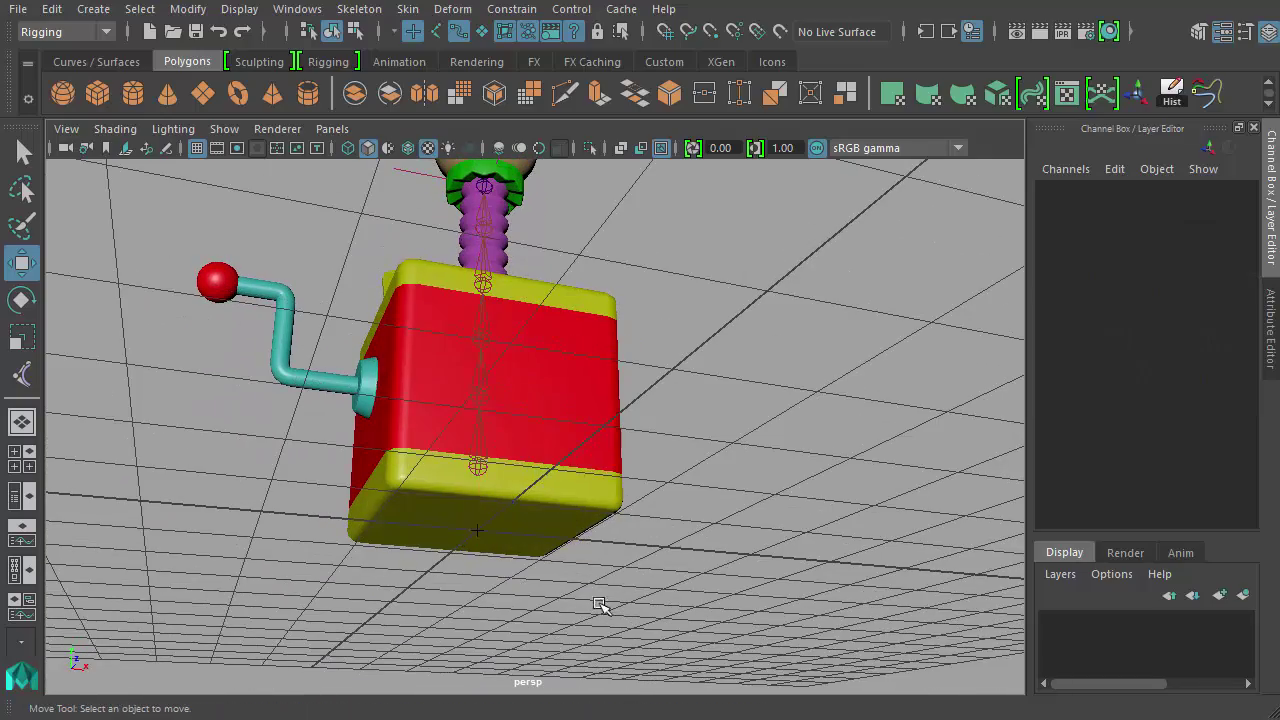
alt+drag(594, 600, 371, 520)
alt+right_drag(371, 520, 683, 498)
alt+drag(683, 498, 629, 486)
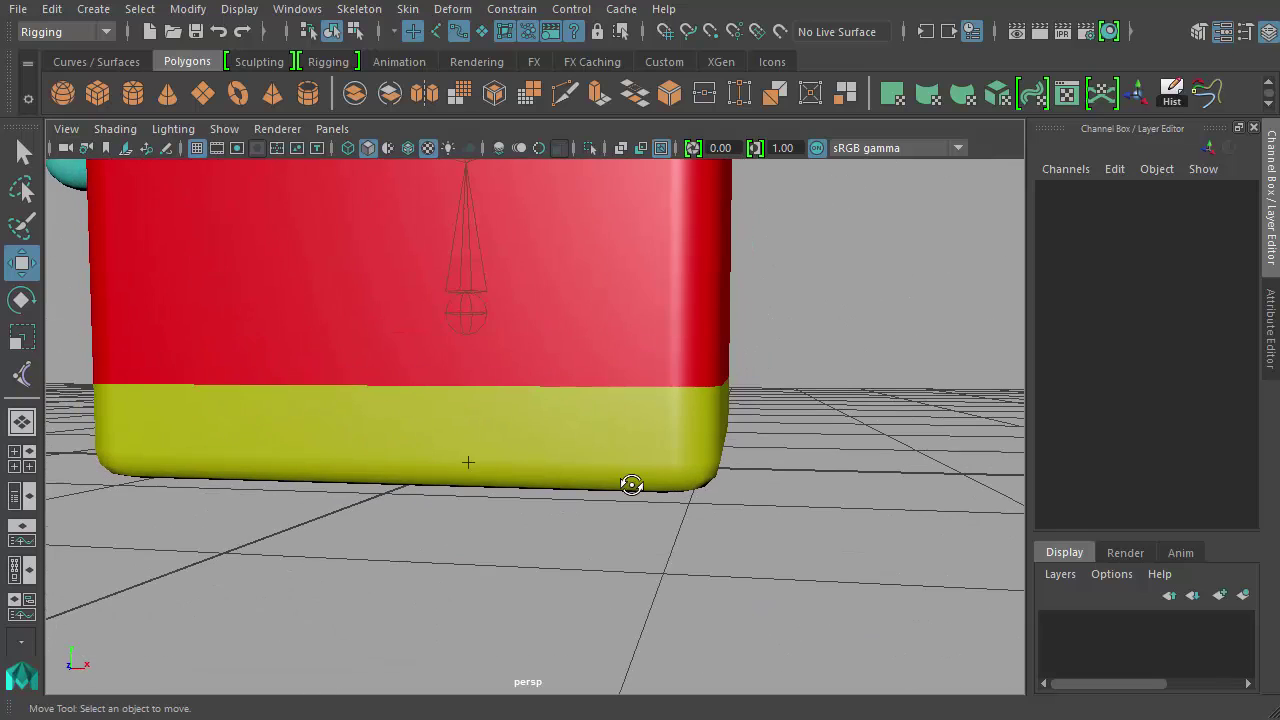
click(197, 148)
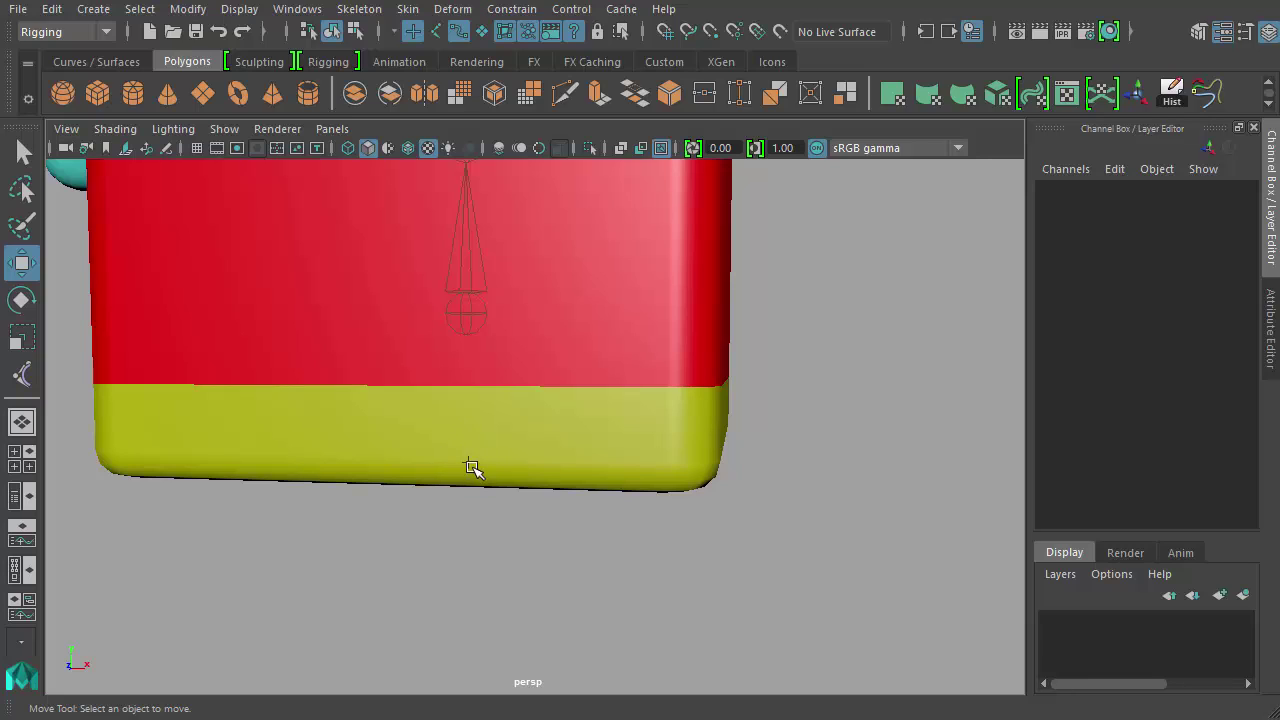
drag(446, 447, 555, 530)
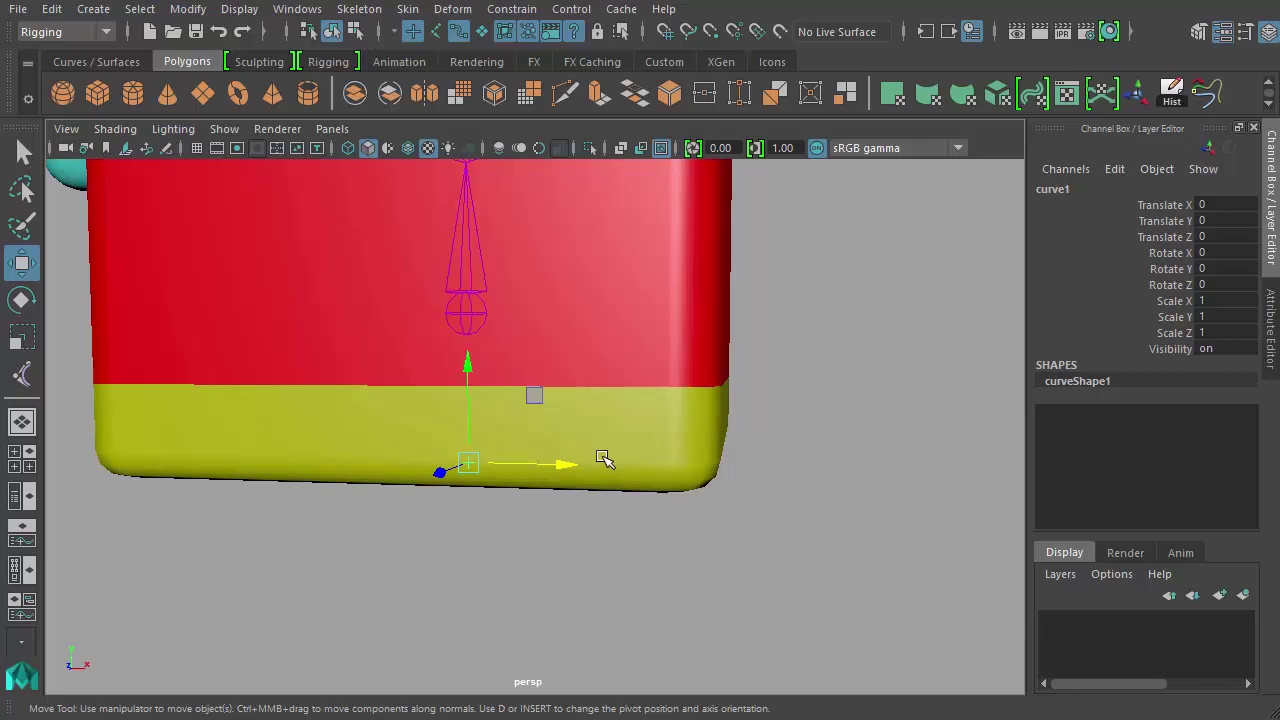
- Deselect the curve and examine the position of its selection handle at the base of the box
alt+drag(604, 458, 503, 511)
click(391, 516)
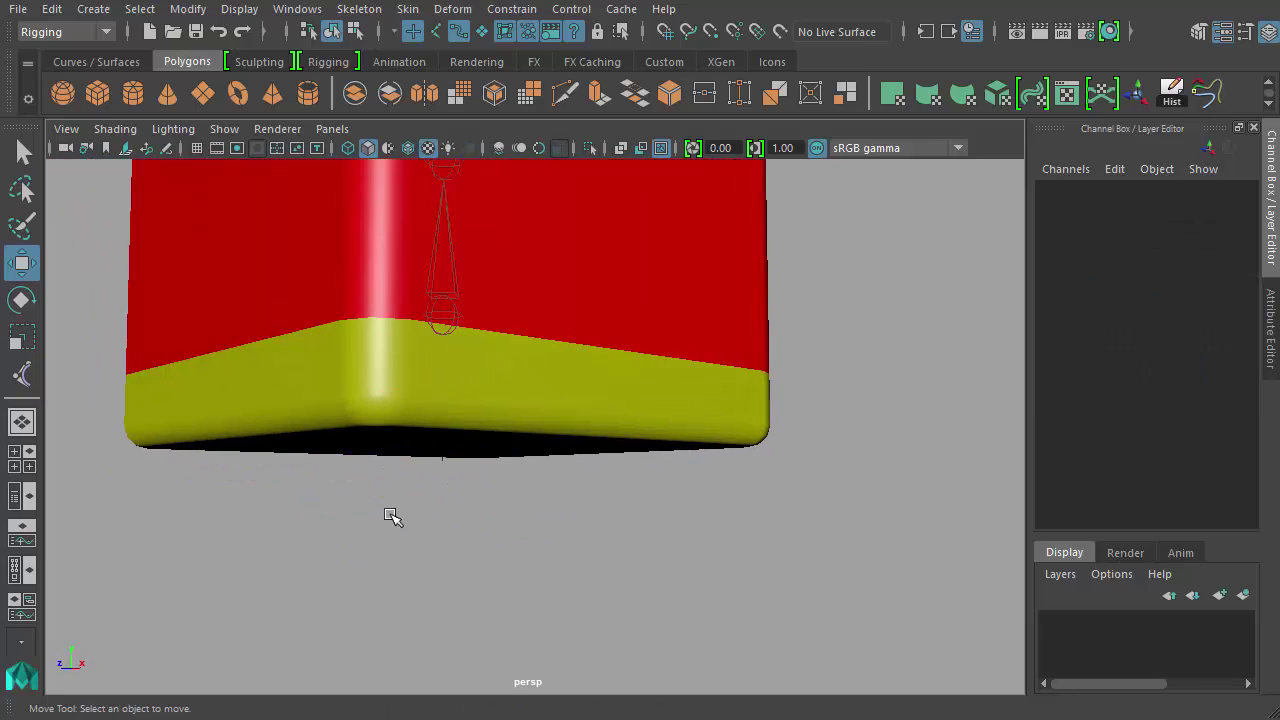
alt+drag(391, 516, 669, 529)
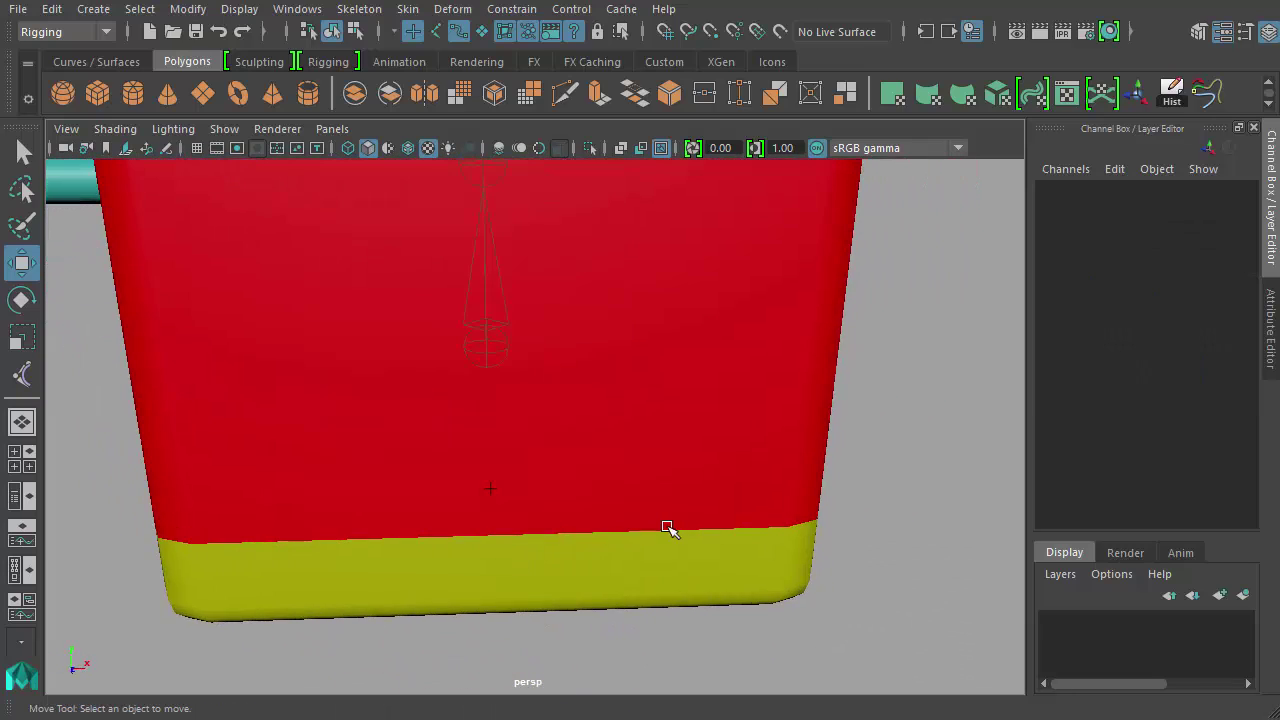
alt+right_drag(668, 528, 451, 360)
alt+middle_drag(451, 360, 457, 457)
alt+right_drag(457, 457, 580, 477)
alt+drag(580, 477, 612, 490)
click(483, 370)
click(624, 368)
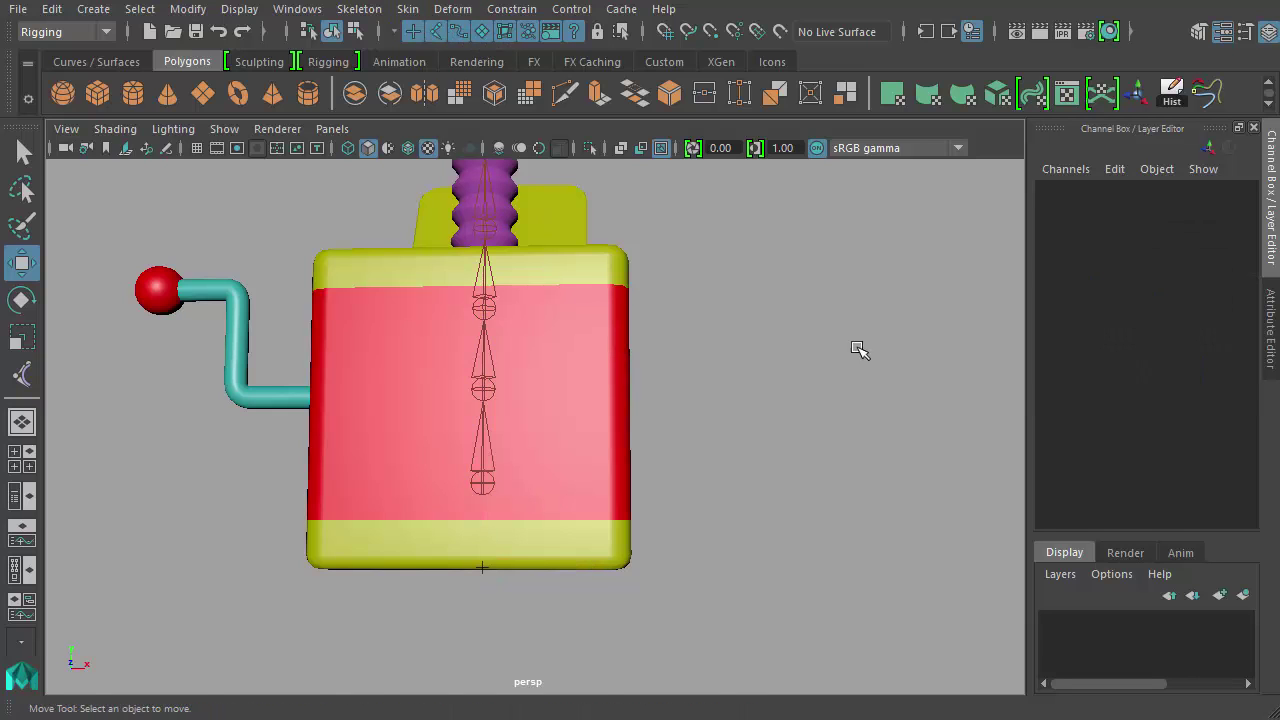
- Select joint3 in the spring's joint chain and examine the chain's layout inside the box
alt+drag(700, 420, 698, 452)
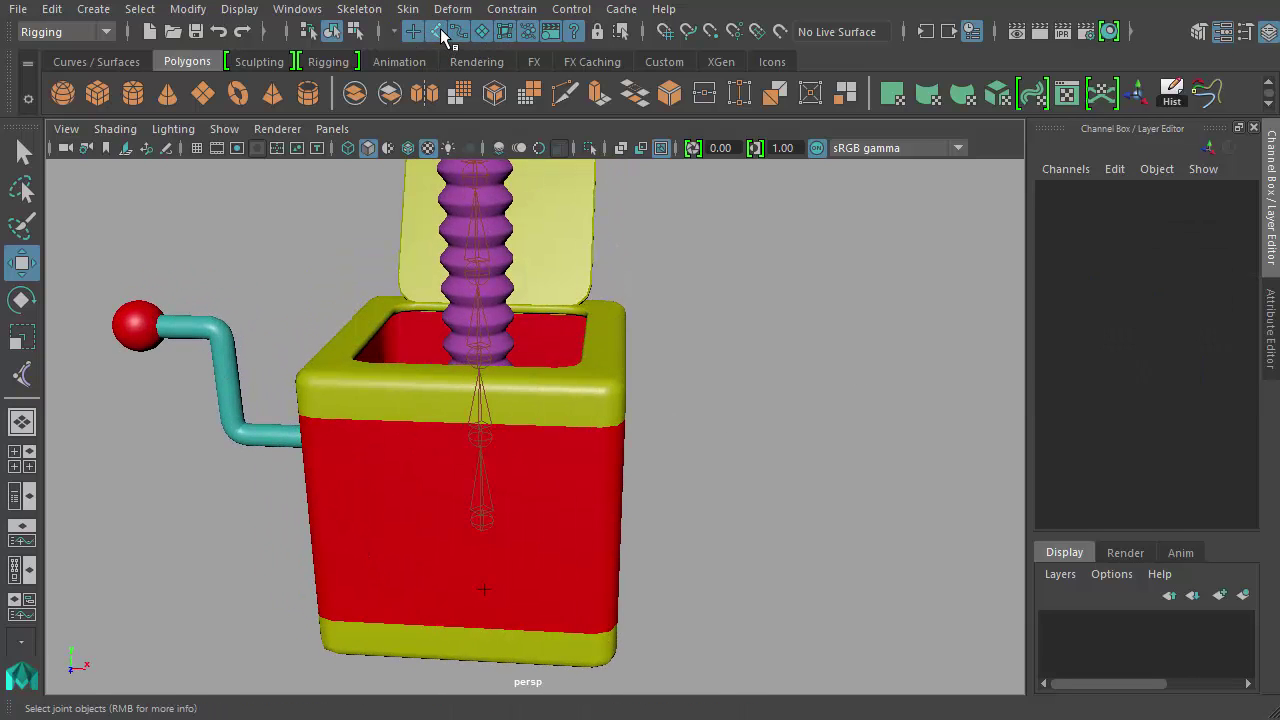
click(478, 298)
drag(432, 355, 543, 408)
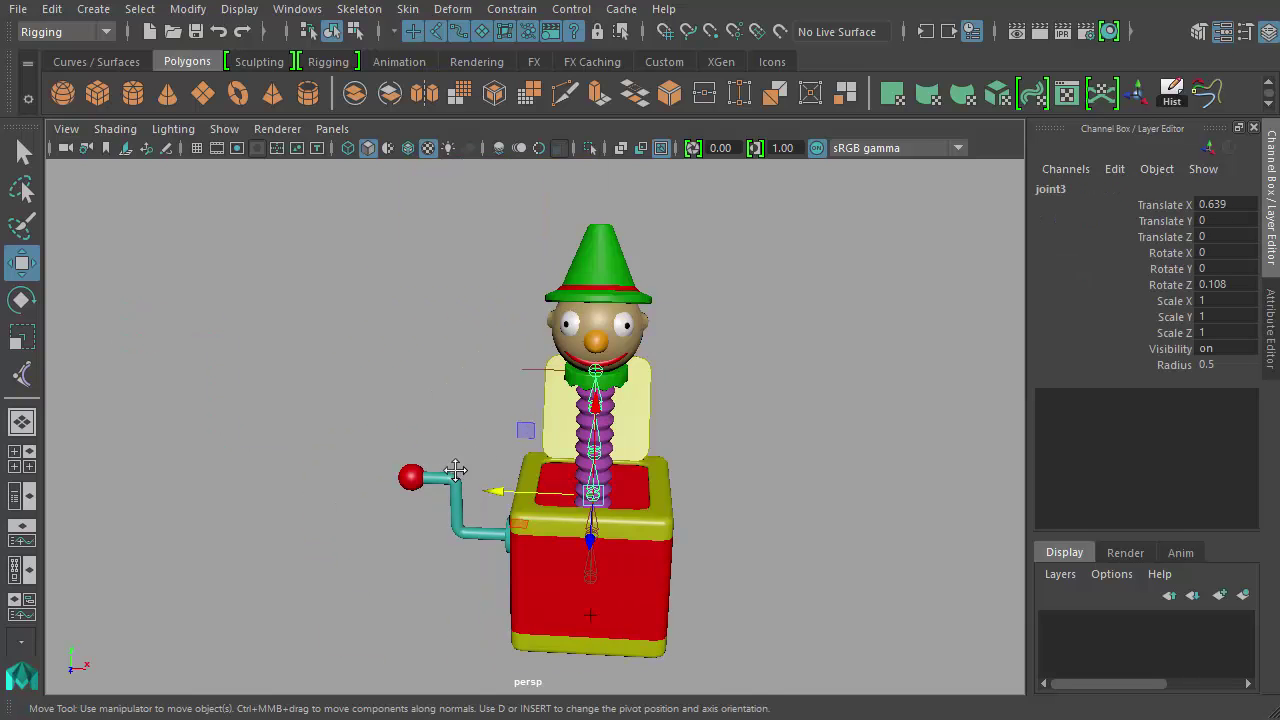
scroll(640, 502, up, 5)
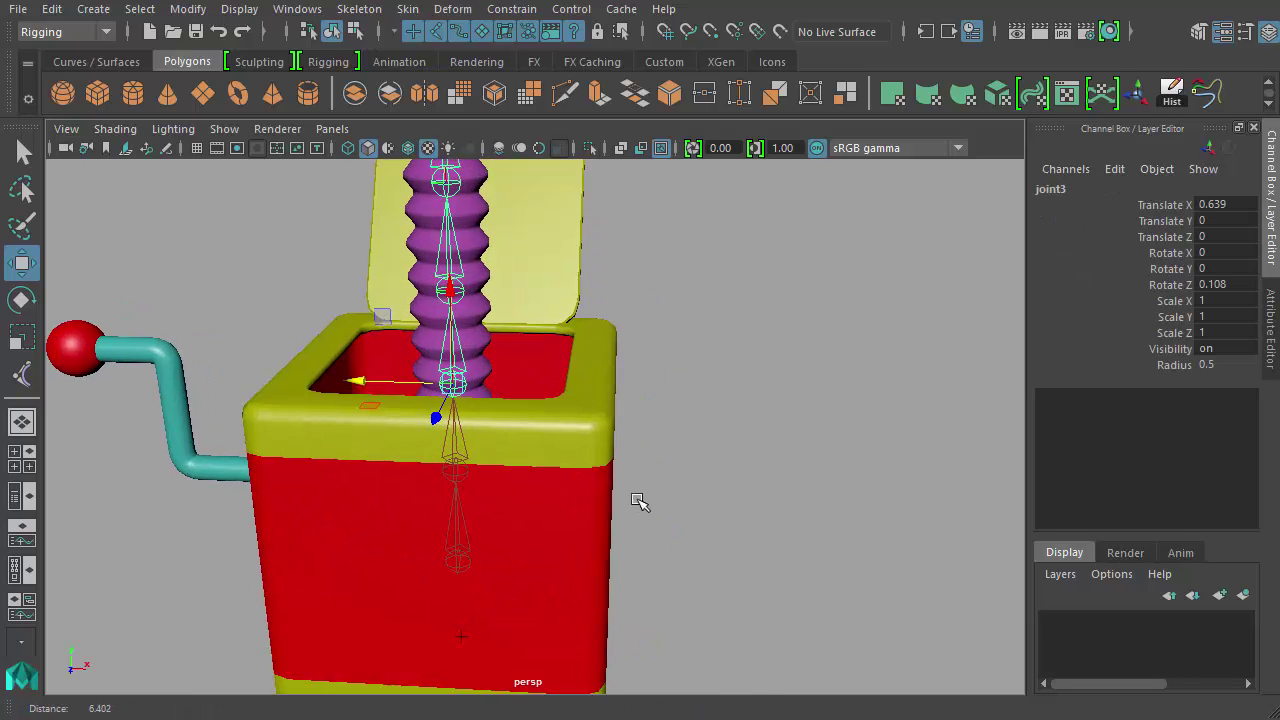
scroll(640, 502, up, 1)
alt+drag(612, 362, 617, 314)
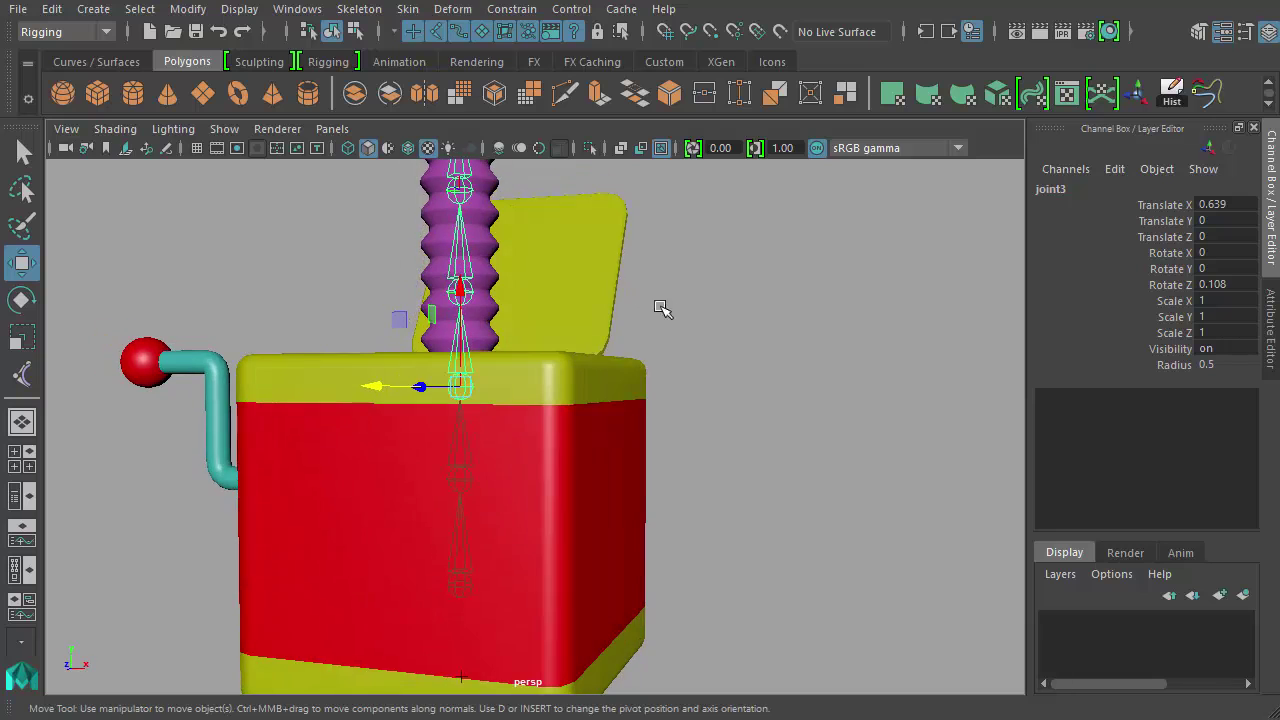
alt+middle_drag(402, 215, 451, 246)
key(Down)
key(Up)
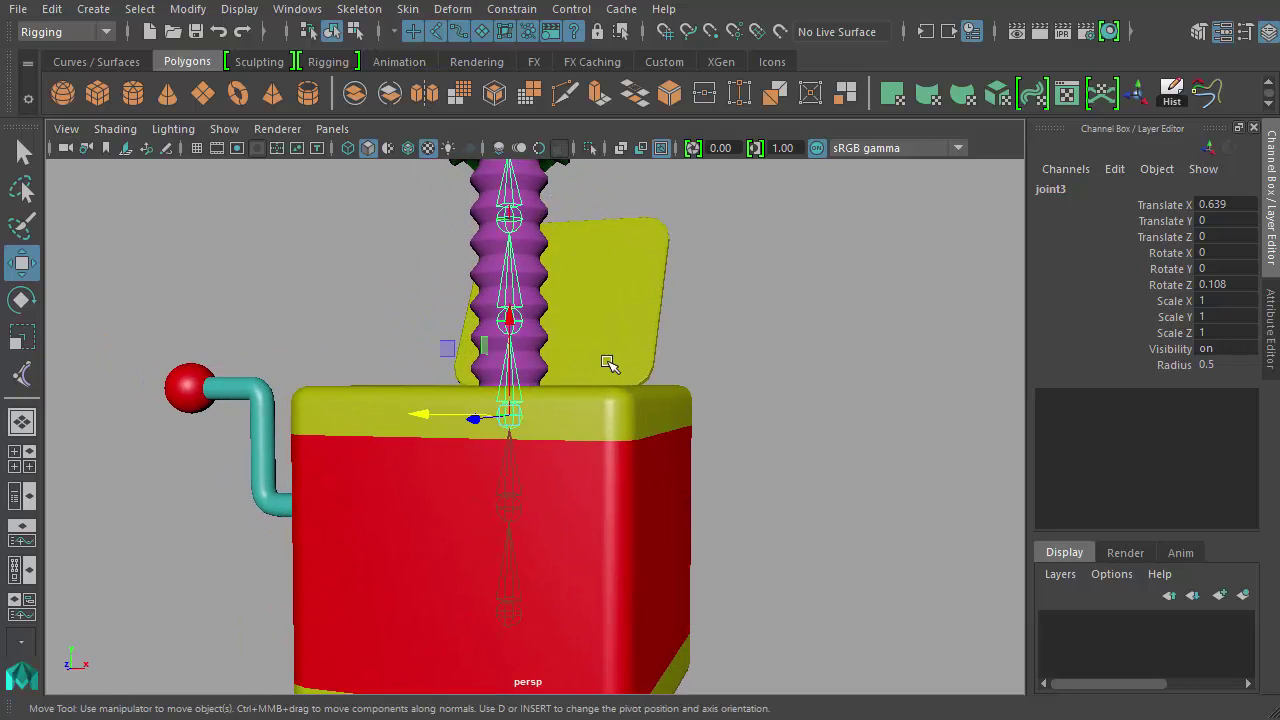
- Select curve1 by its selection handle at the base of the box
alt+drag(676, 455, 537, 523)
click(514, 551)
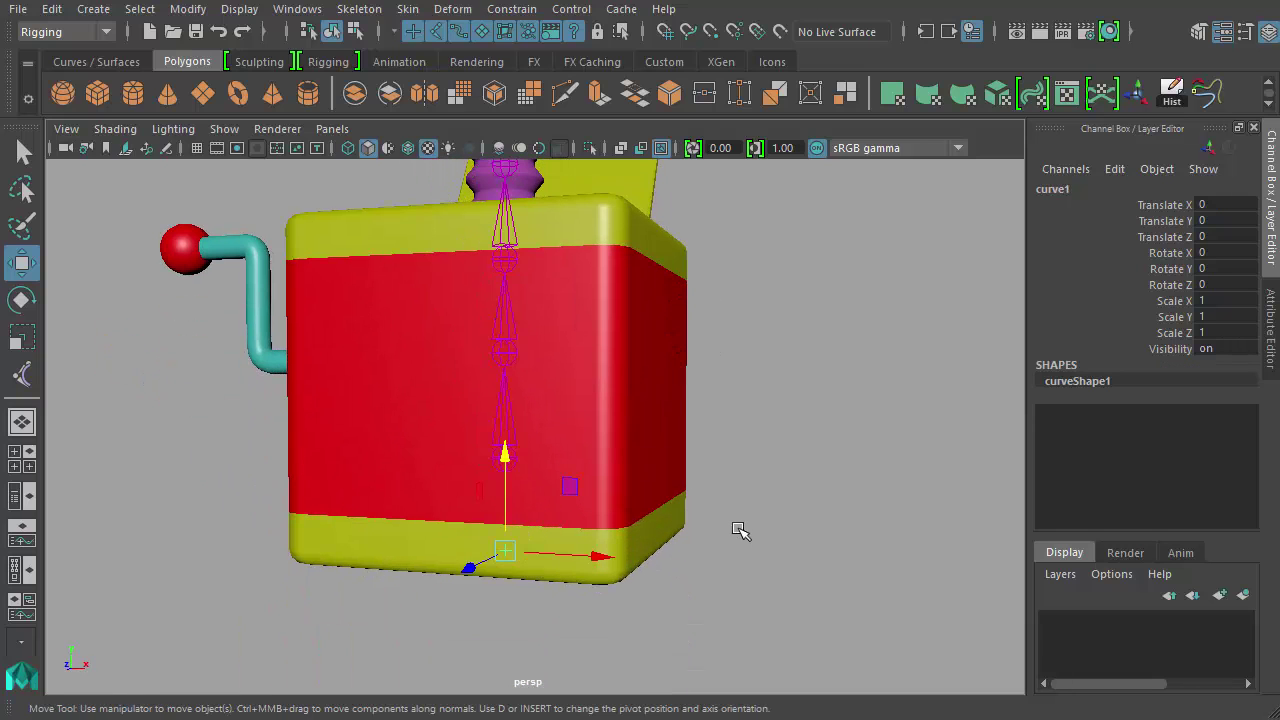
alt+drag(756, 427, 837, 457)
alt+right_drag(837, 457, 702, 363)
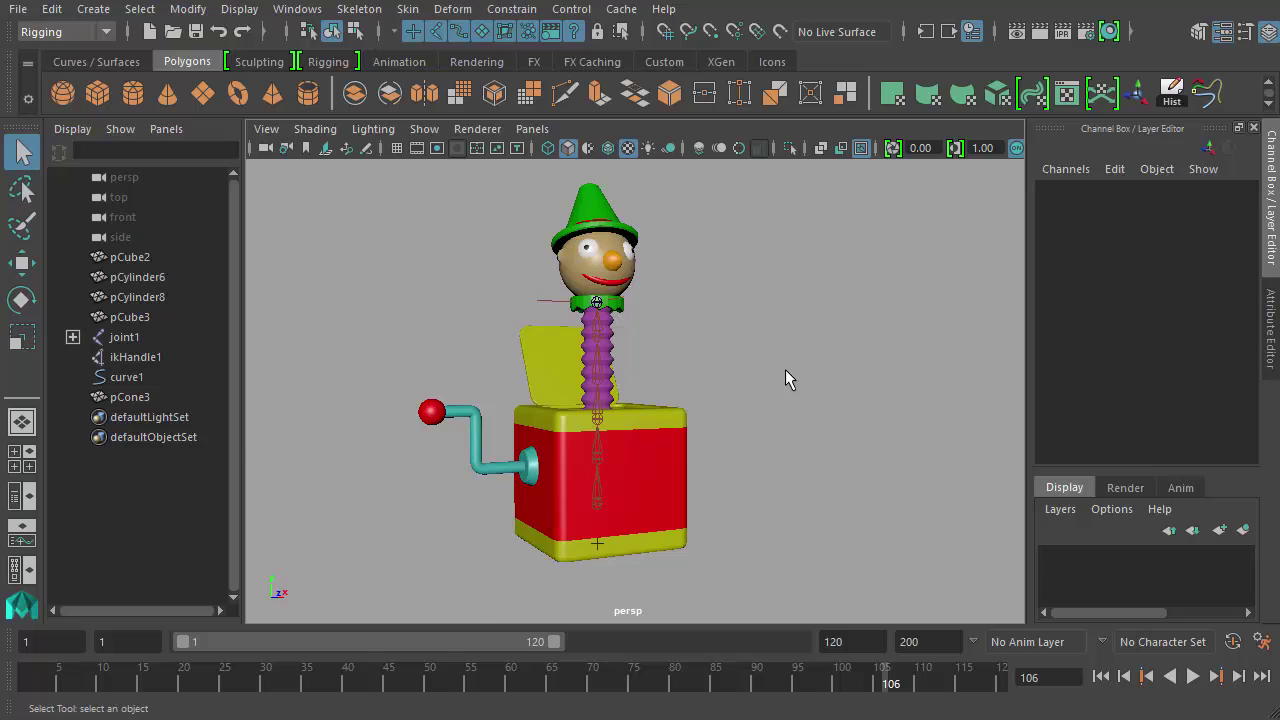
- Rename the purple spring mesh pCylinder6 as neck
scroll(606, 287, up, 3)
click(574, 252)
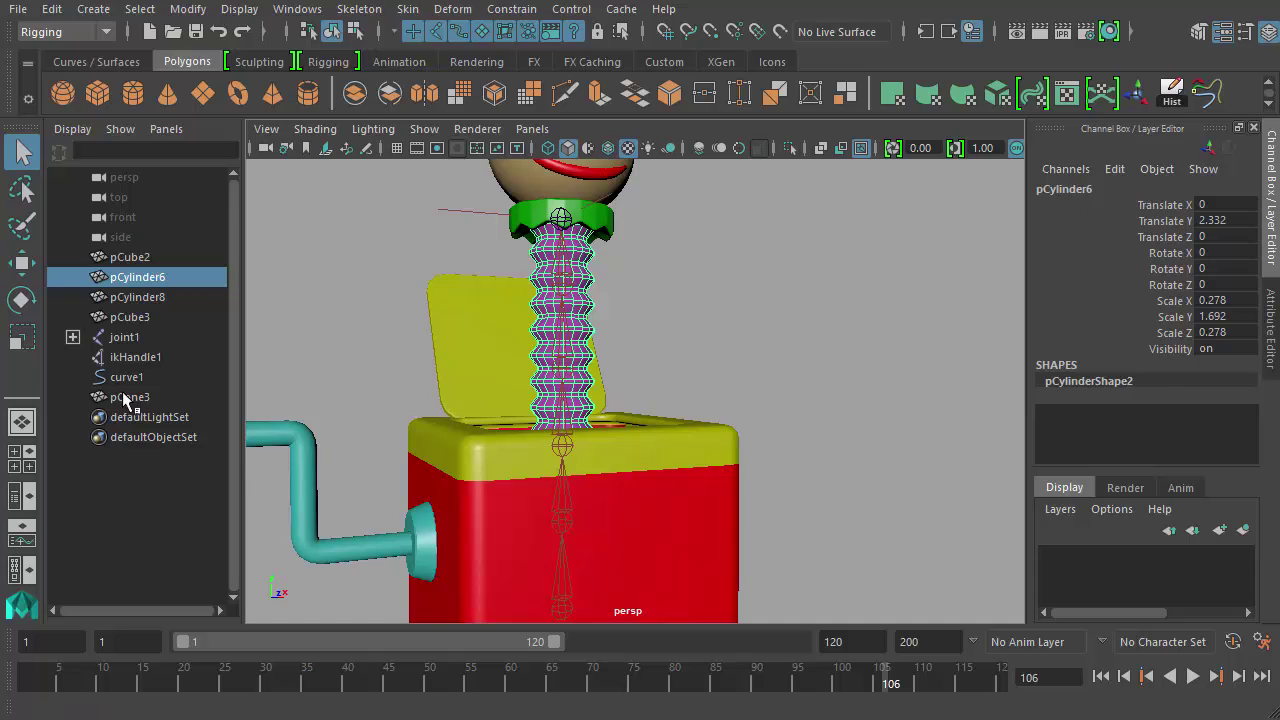
double_click(1080, 189)
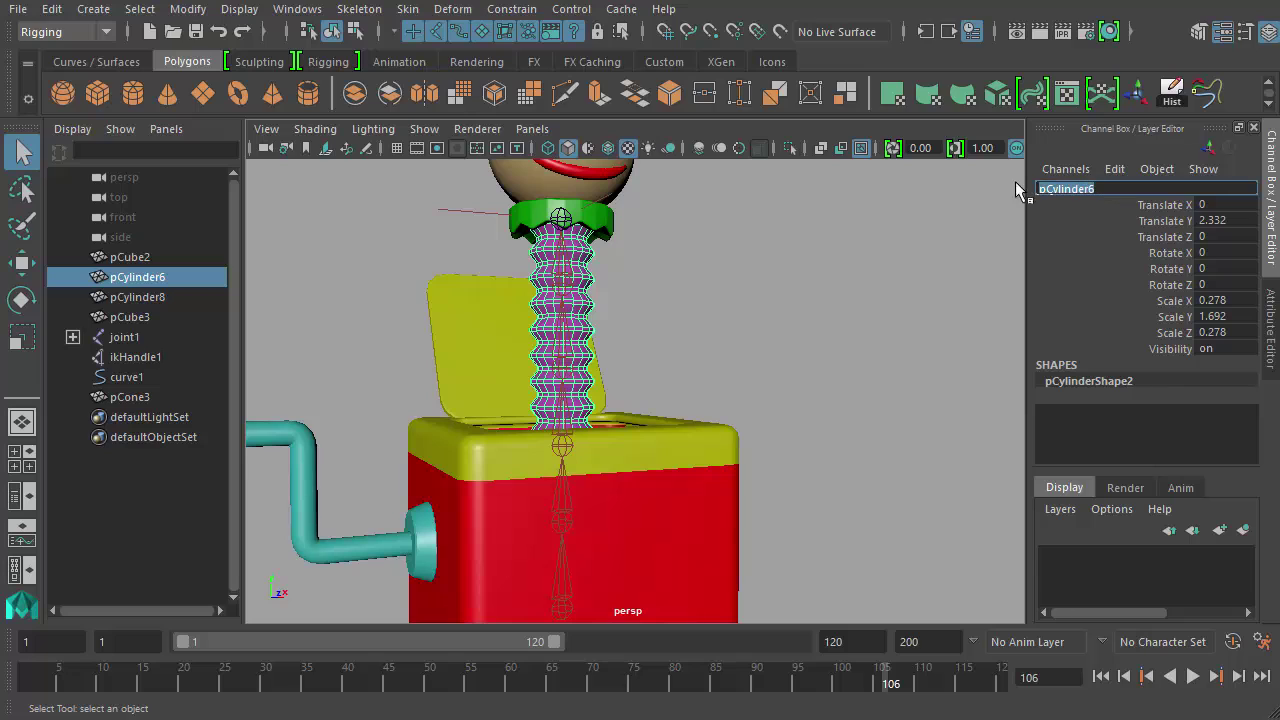
text(neck)
key(Return)
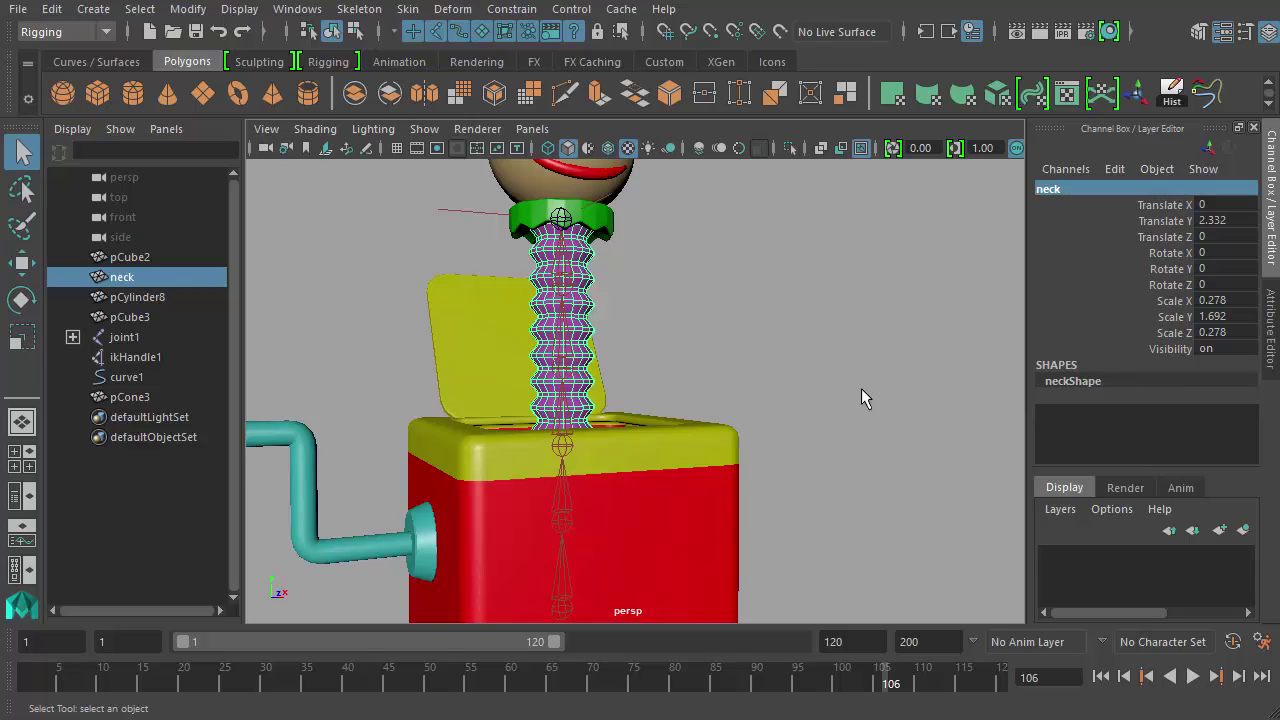
- Select the neck mesh together with joint1, the root joint at the lower end of the chain, rather than joint2
alt+middle_drag(861, 388, 862, 317)
alt+right_drag(860, 317, 718, 302)
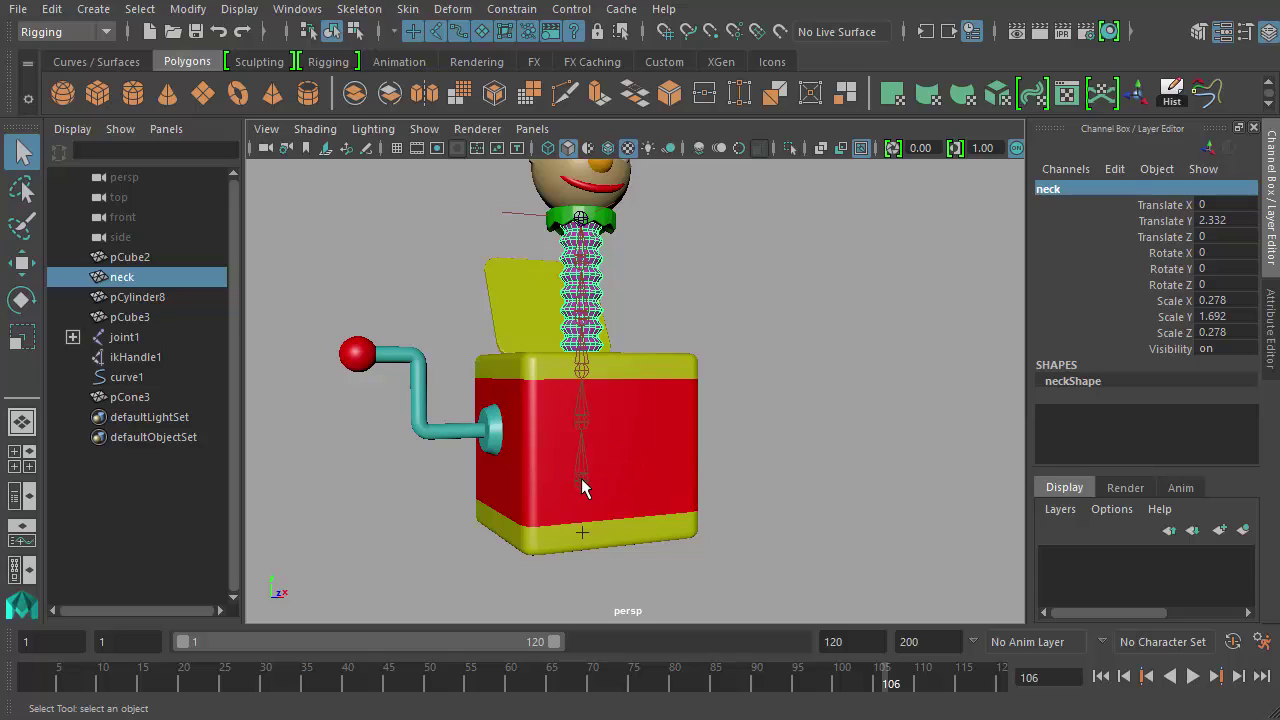
shift+click(580, 476)
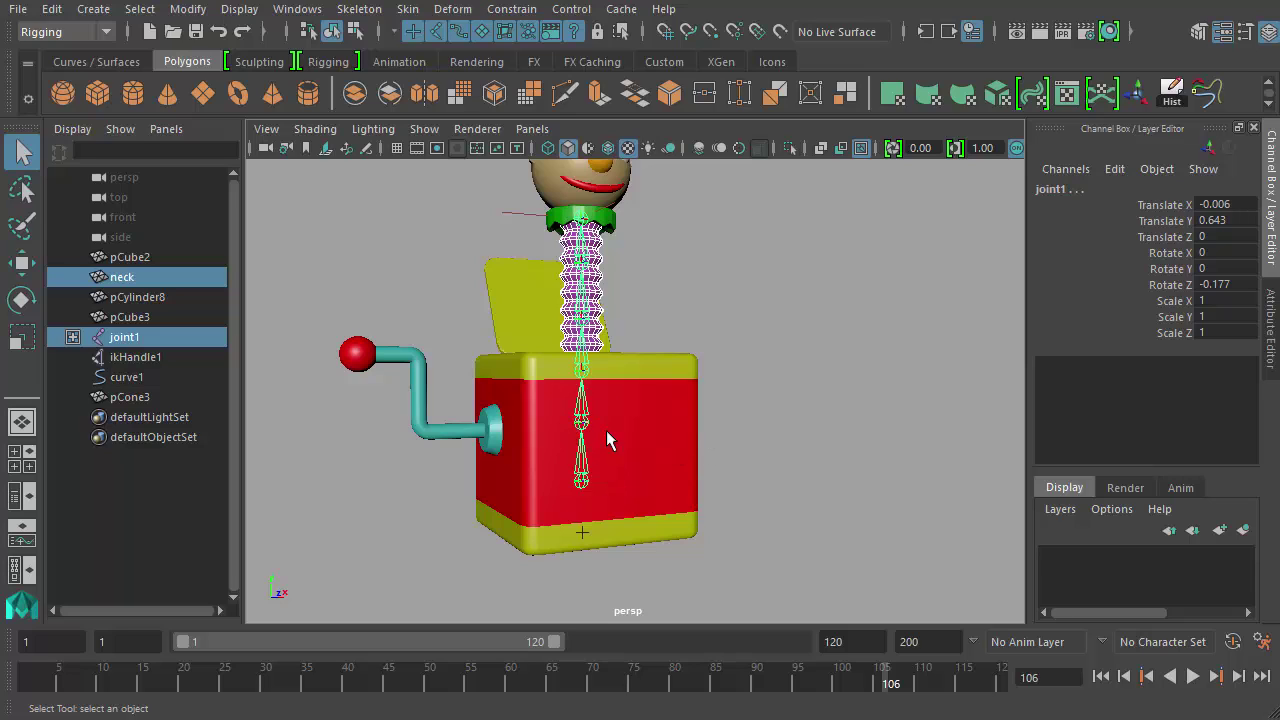
click(600, 270)
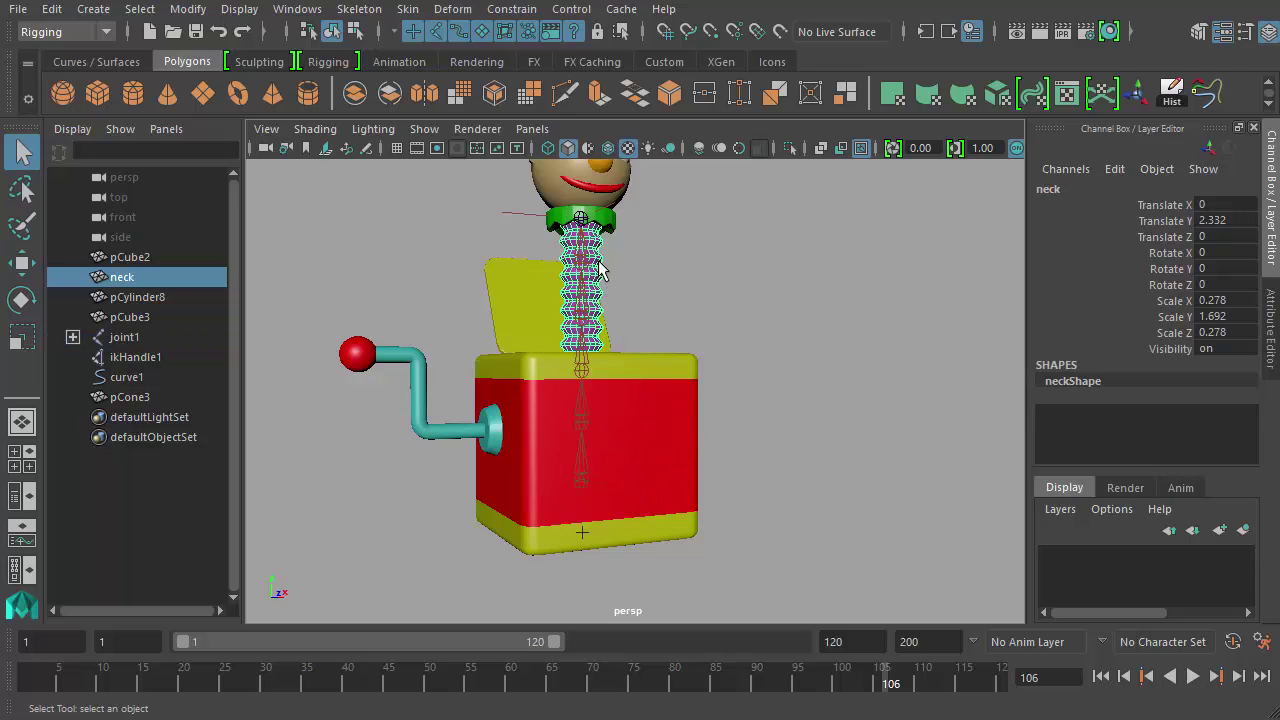
shift+click(583, 415)
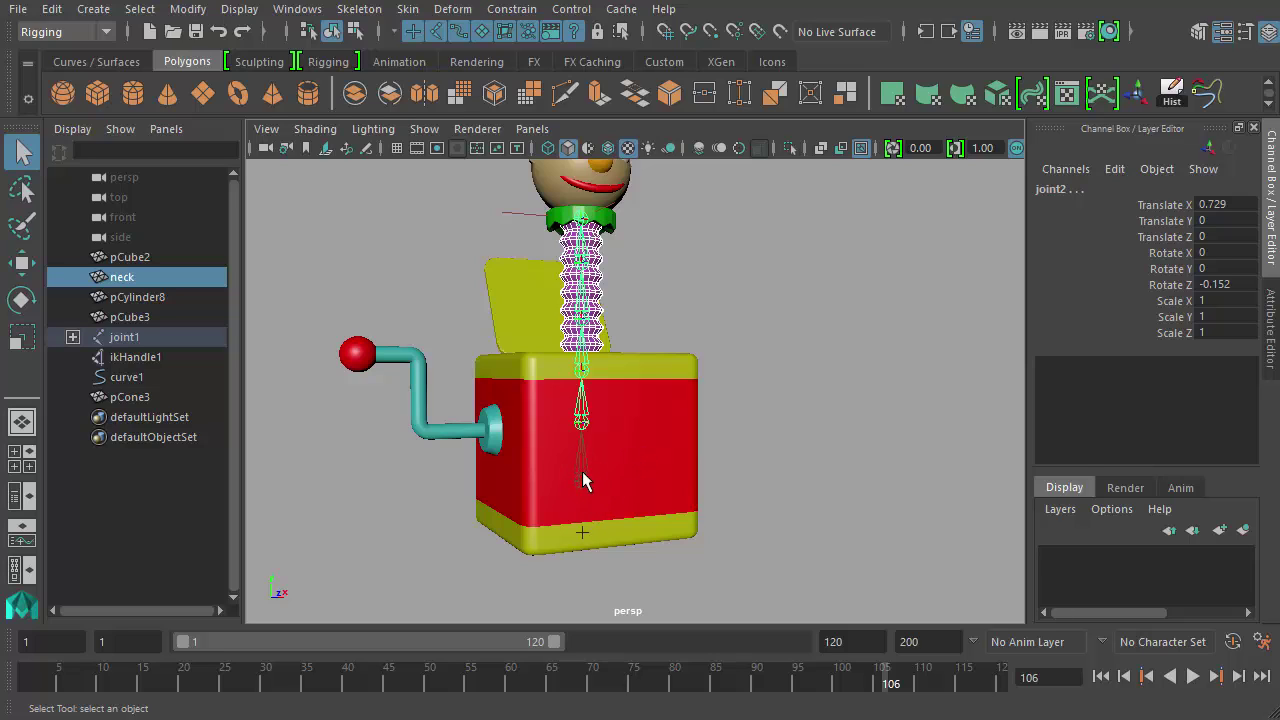
click(597, 242)
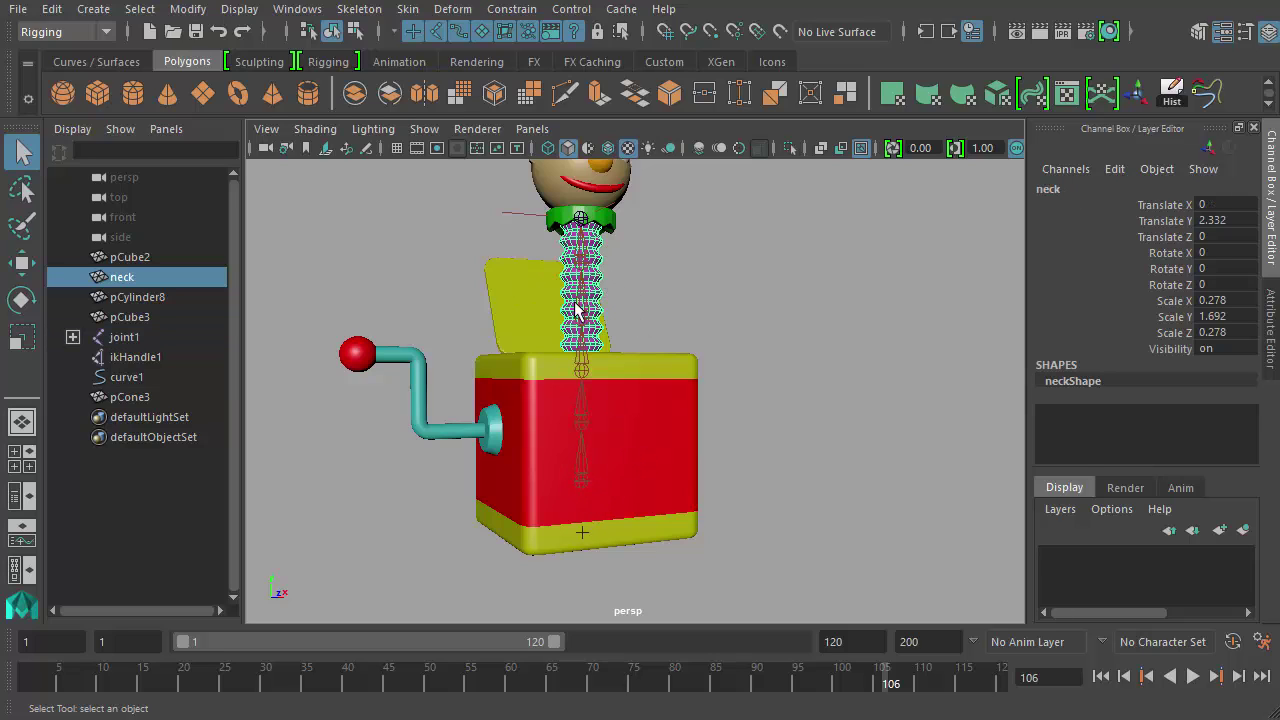
shift+click(585, 485)
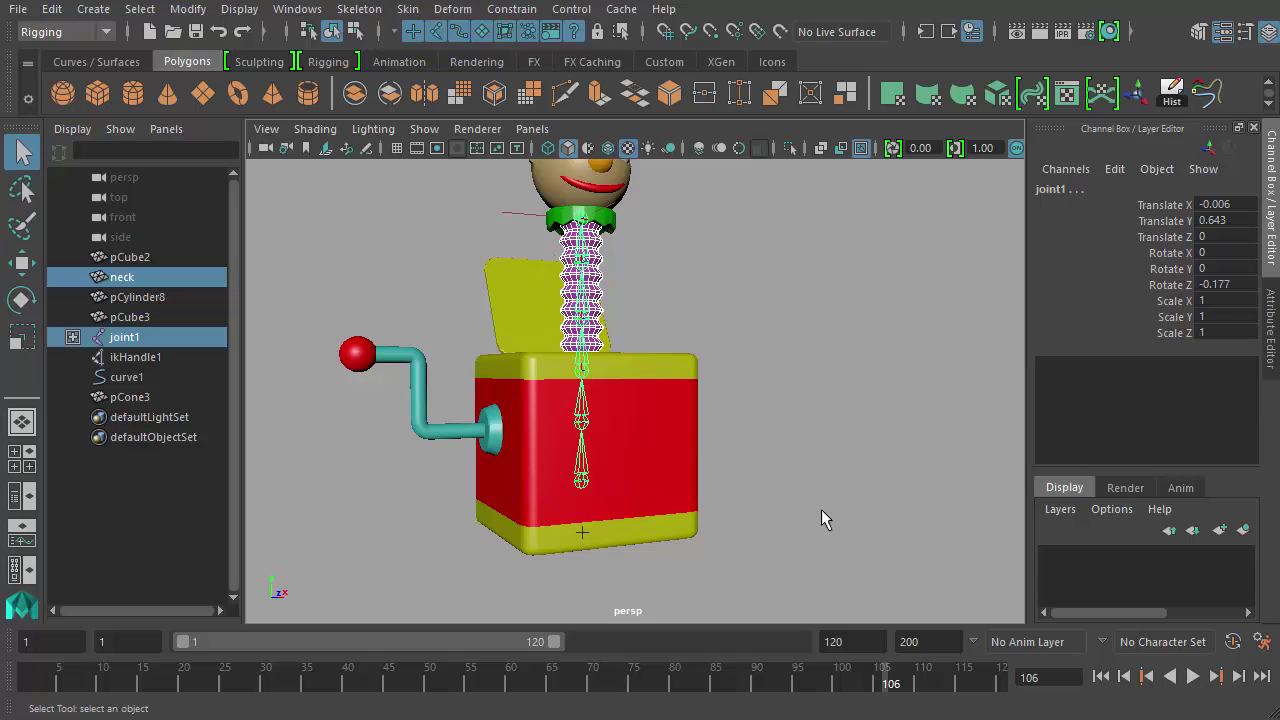
- Reset the Bind Skin options and bind the neck mesh to joint1's joint hierarchy
alt+middle_drag(803, 307, 817, 361)
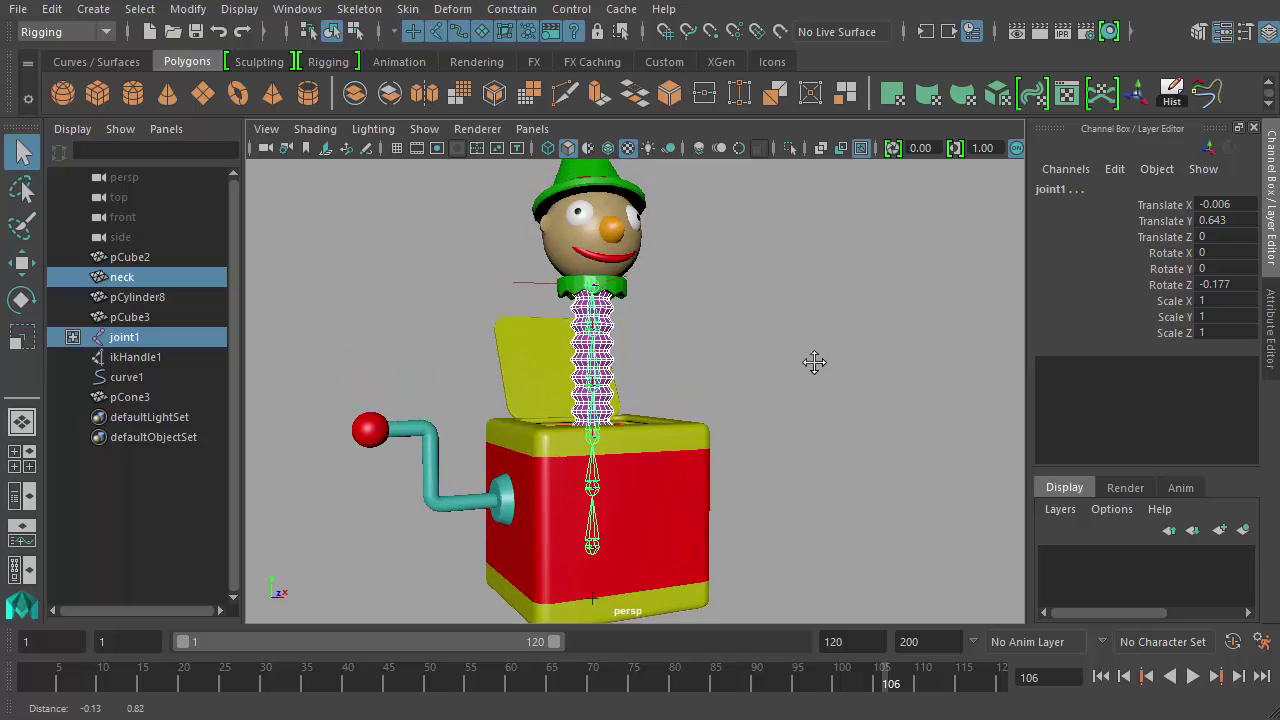
alt+right_drag(817, 361, 738, 354)
alt+drag(738, 354, 710, 370)
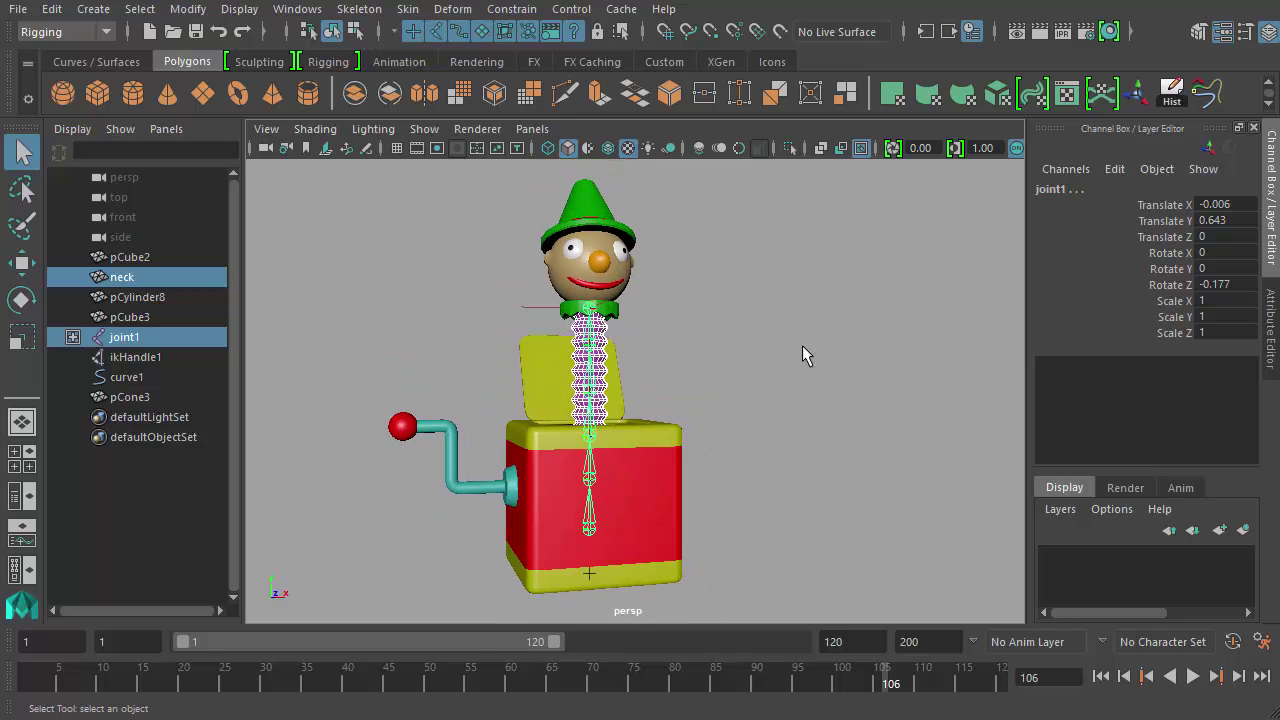
click(40, 31)
click(40, 31)
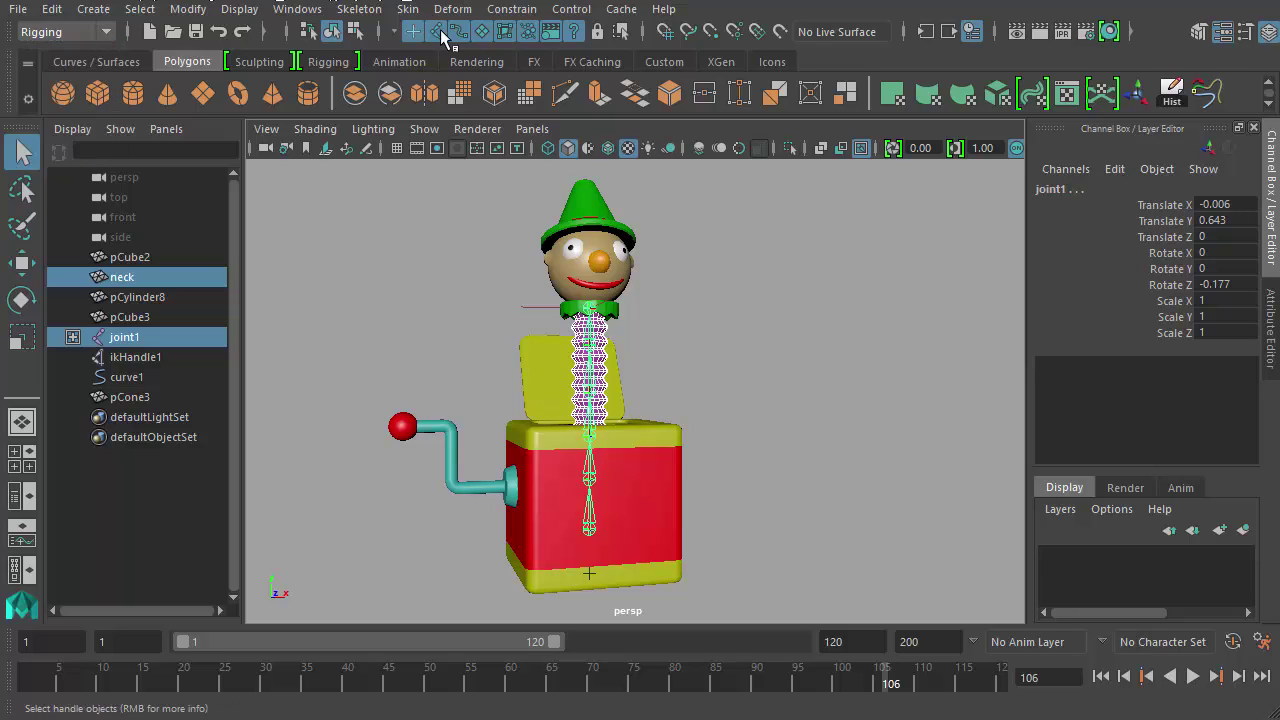
click(408, 9)
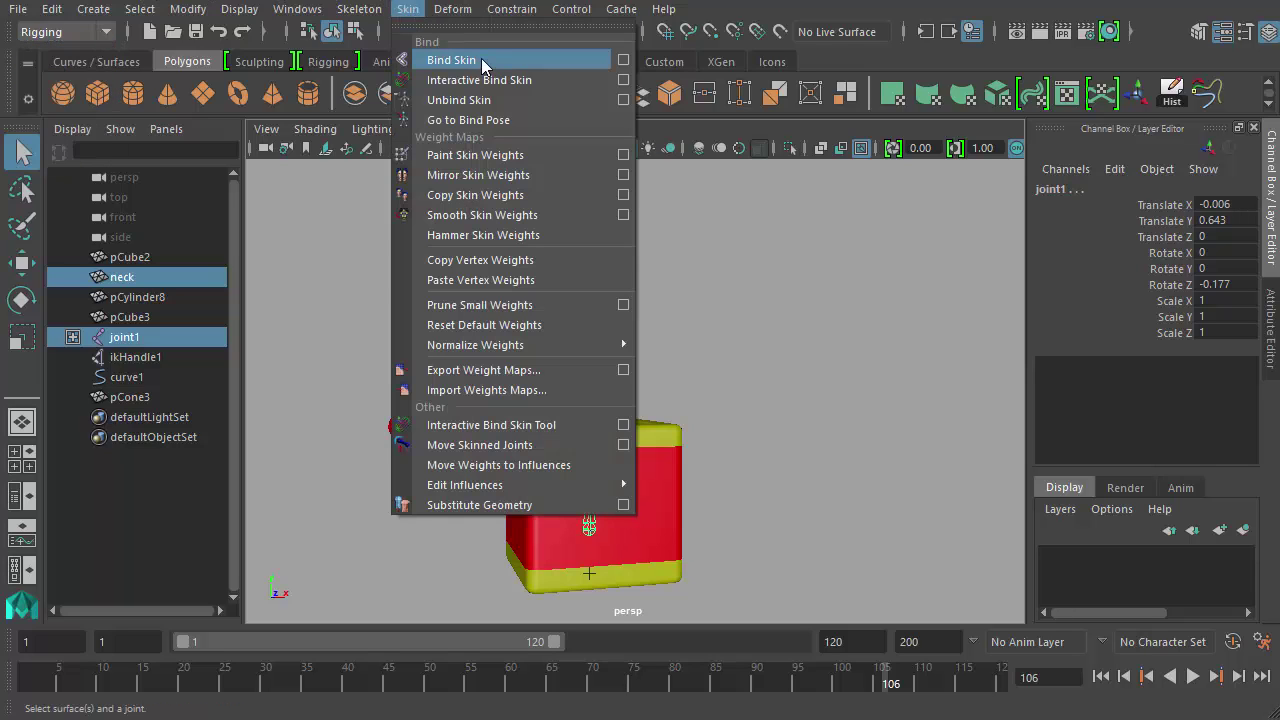
click(622, 60)
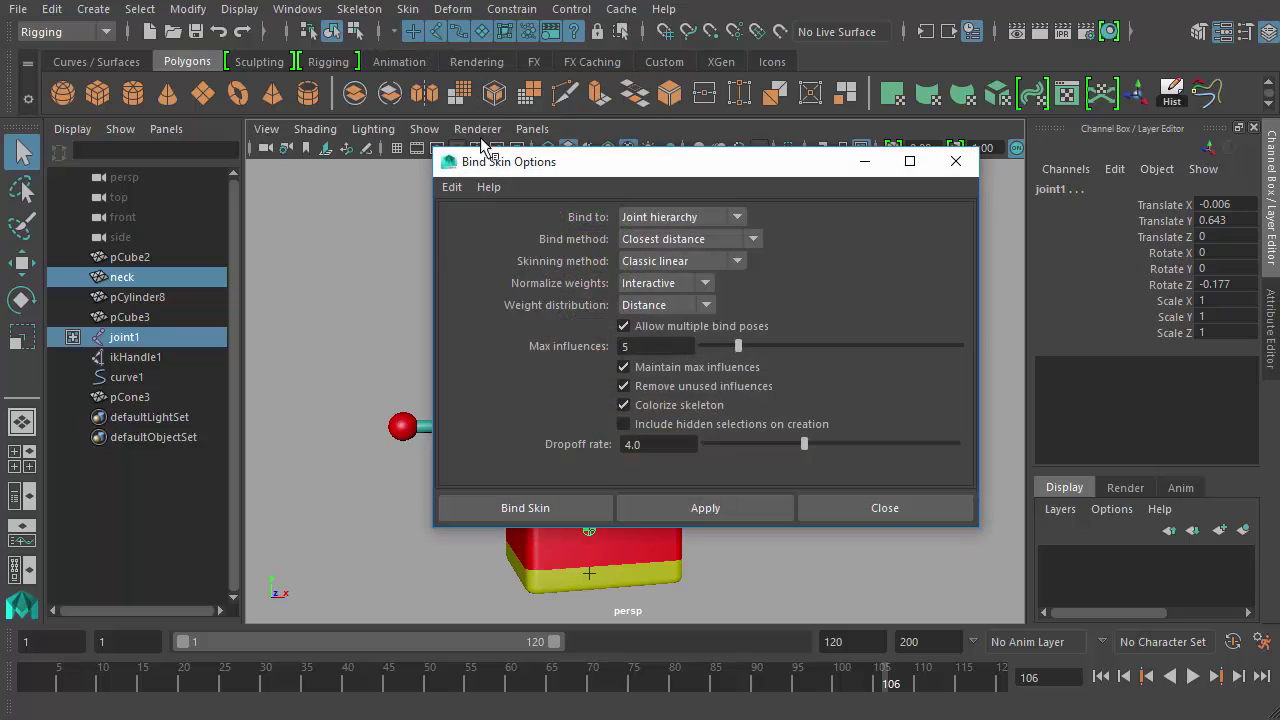
click(459, 190)
click(479, 229)
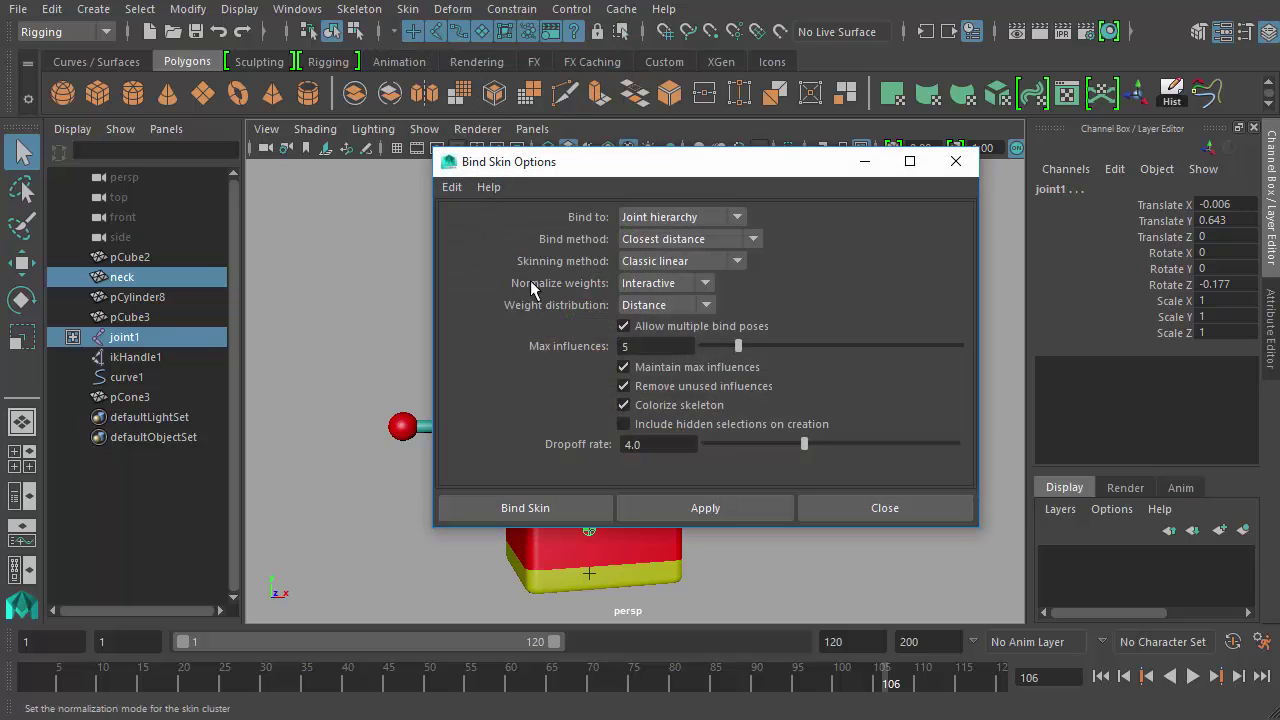
click(510, 507)
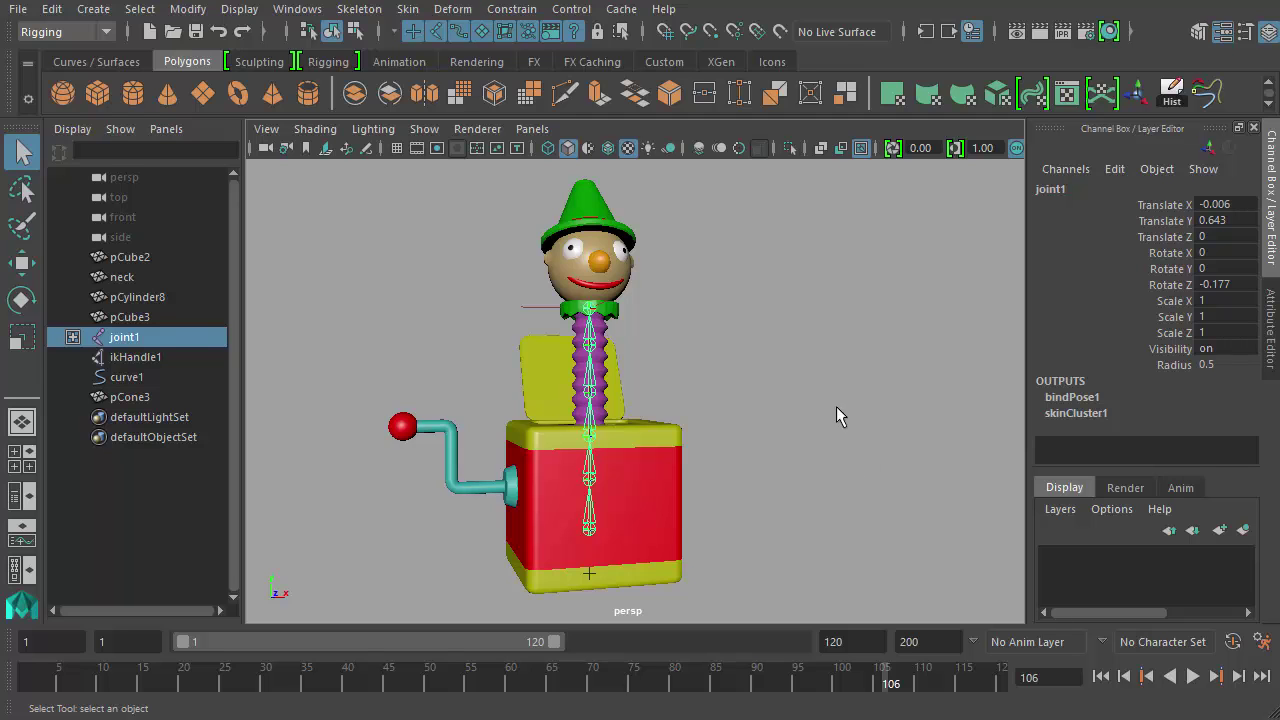
- Test the neck's binding by moving curve1 by 2.801 along X, and undo the move
alt+drag(680, 374, 763, 391)
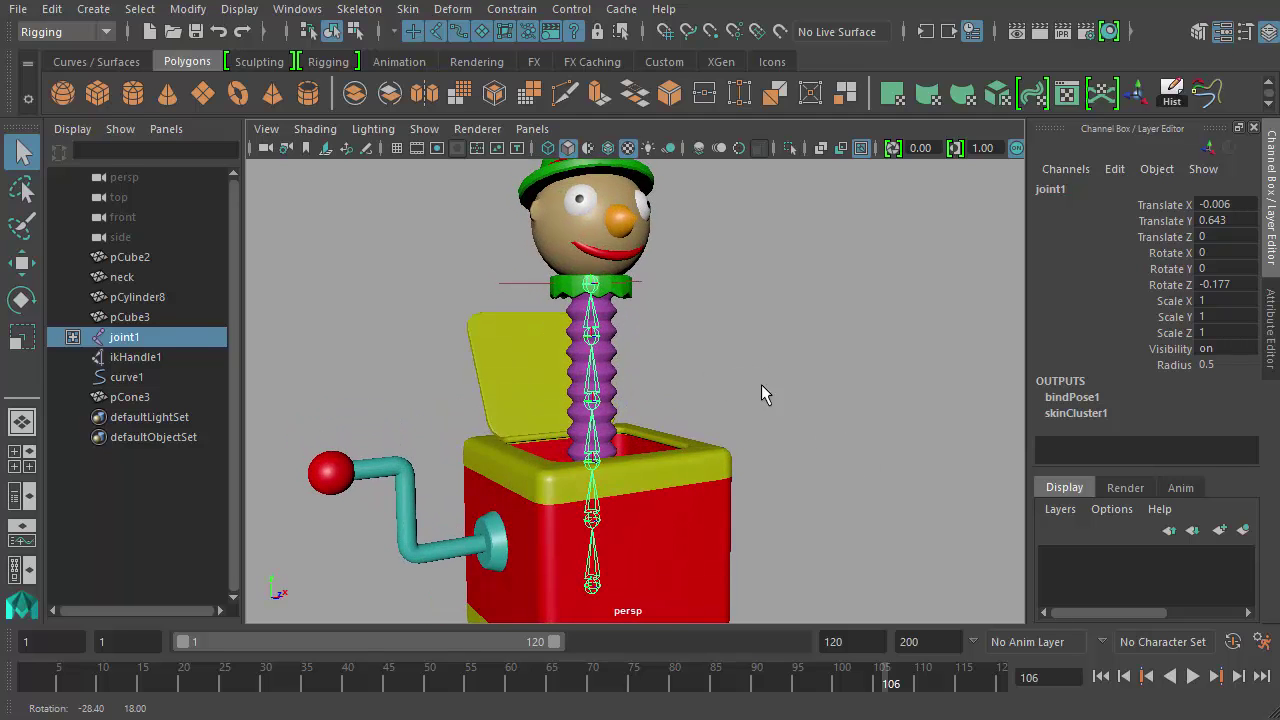
click(582, 318)
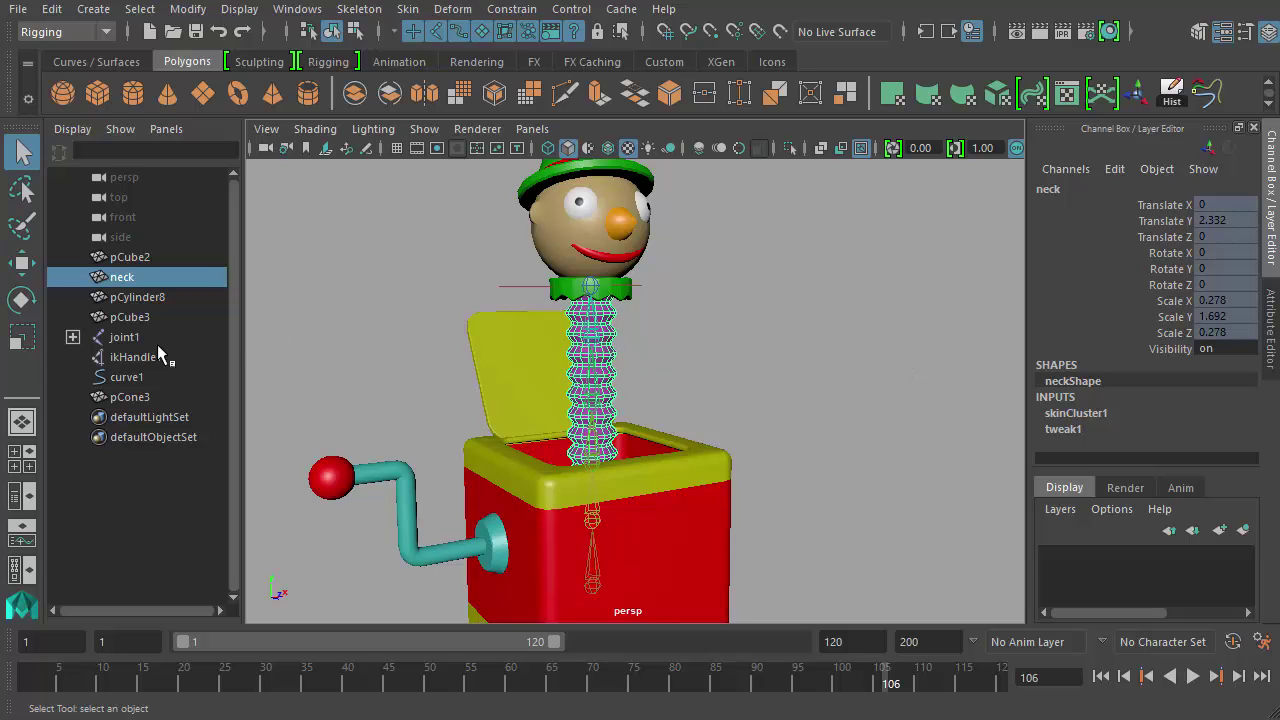
click(127, 377)
alt+drag(955, 363, 714, 326)
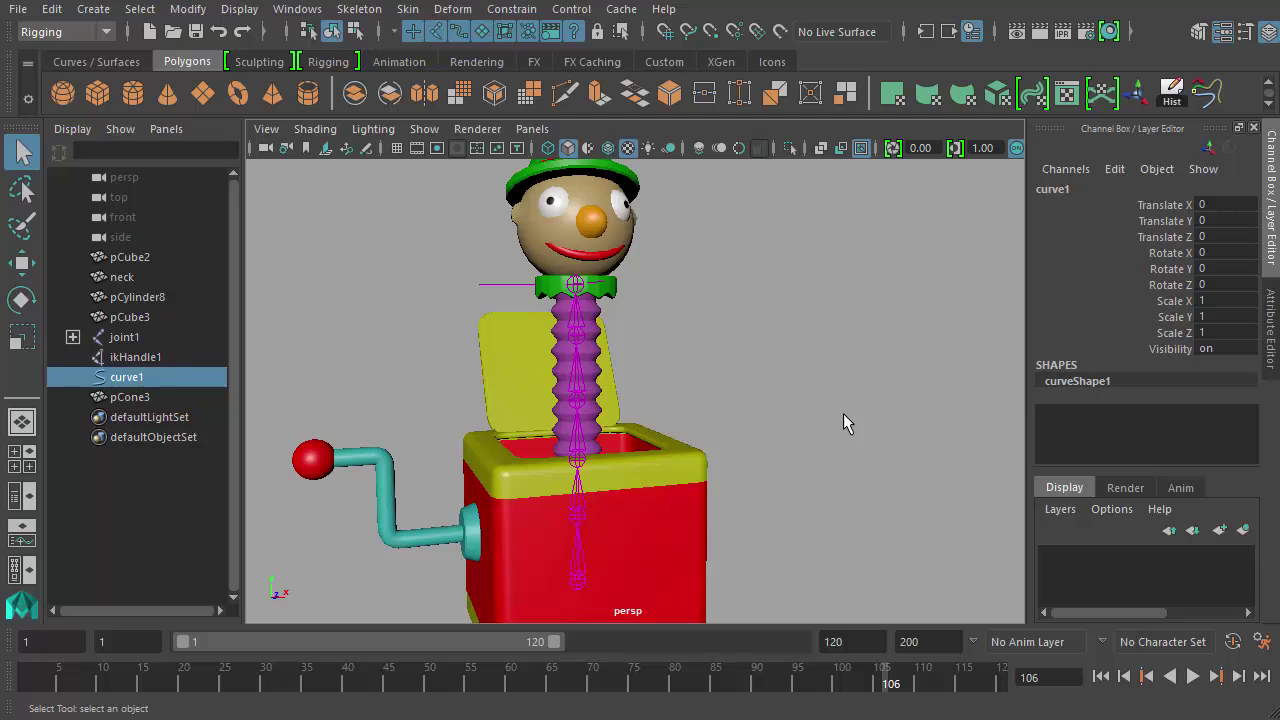
alt+drag(846, 423, 793, 390)
scroll(793, 390, down, 5)
key(w)
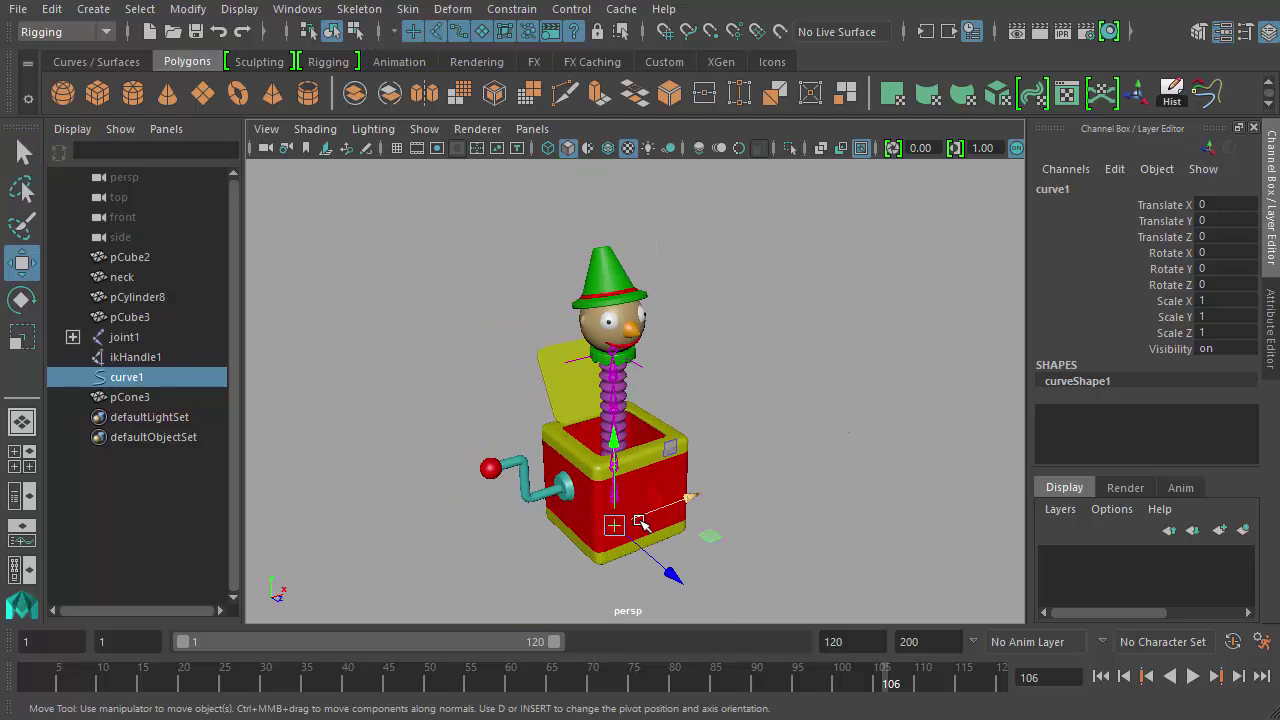
drag(650, 520, 770, 516)
alt+drag(778, 532, 563, 503)
alt+right_drag(562, 502, 806, 534)
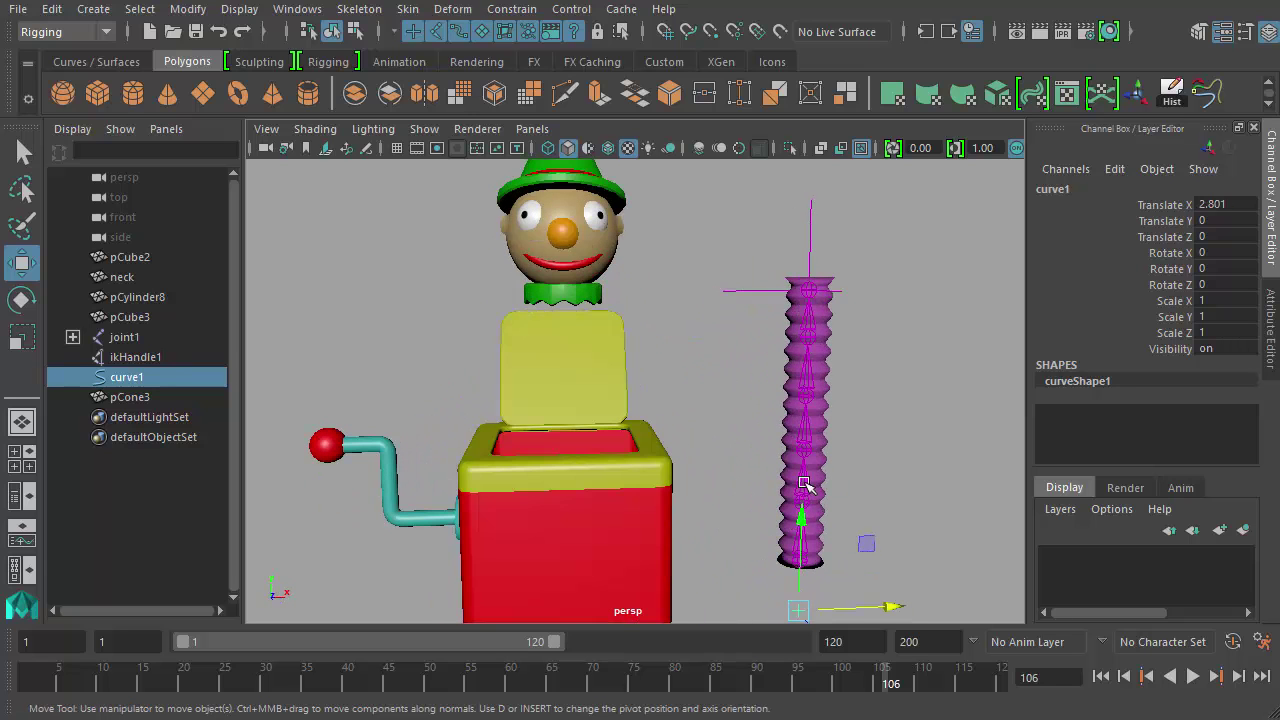
alt+drag(695, 422, 735, 387)
key(ctrl+z)
- Switch curve1 to control vertex editing, exclude joints from selection, and box-select the CVs around the box opening
right_drag(742, 371, 686, 391)
mouse_move(686, 391)
alt+mouse_down()
mouse_move(646, 371)
mouse_move(686, 394)
alt+mouse_up()
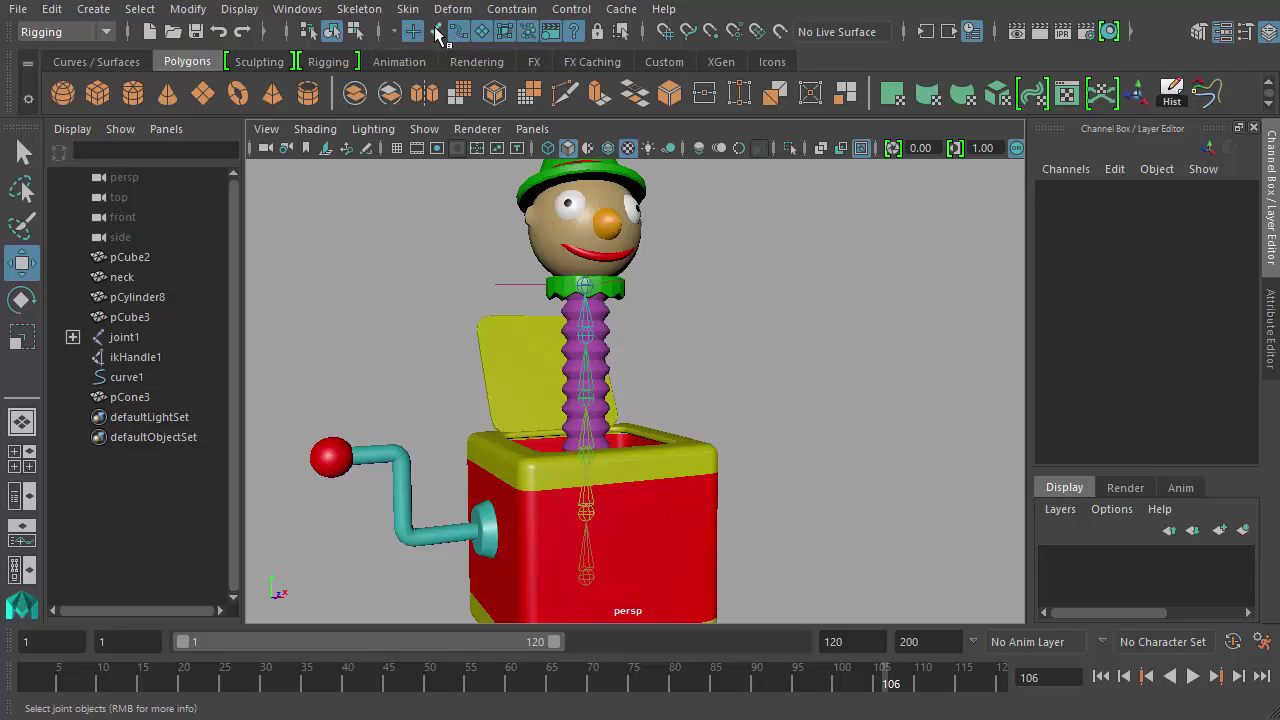
alt+drag(697, 368, 578, 460)
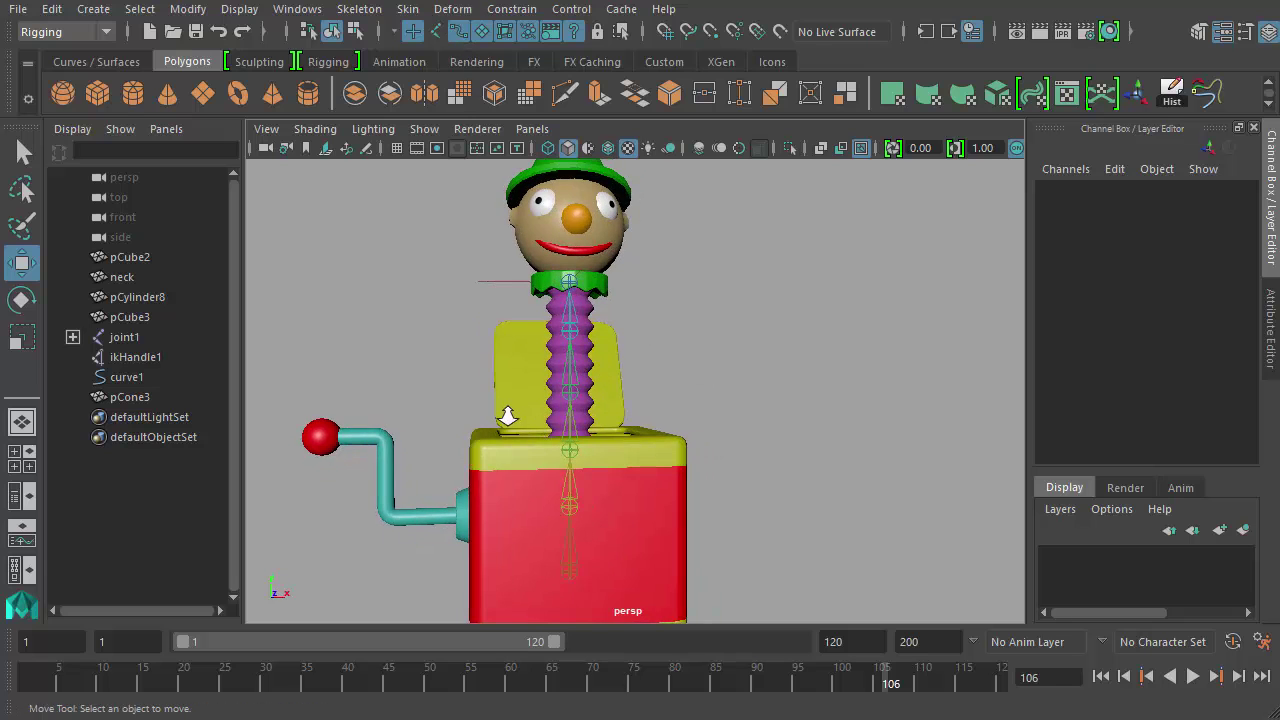
alt+right_drag(506, 417, 549, 443)
alt+drag(549, 443, 571, 449)
drag(650, 368, 486, 528)
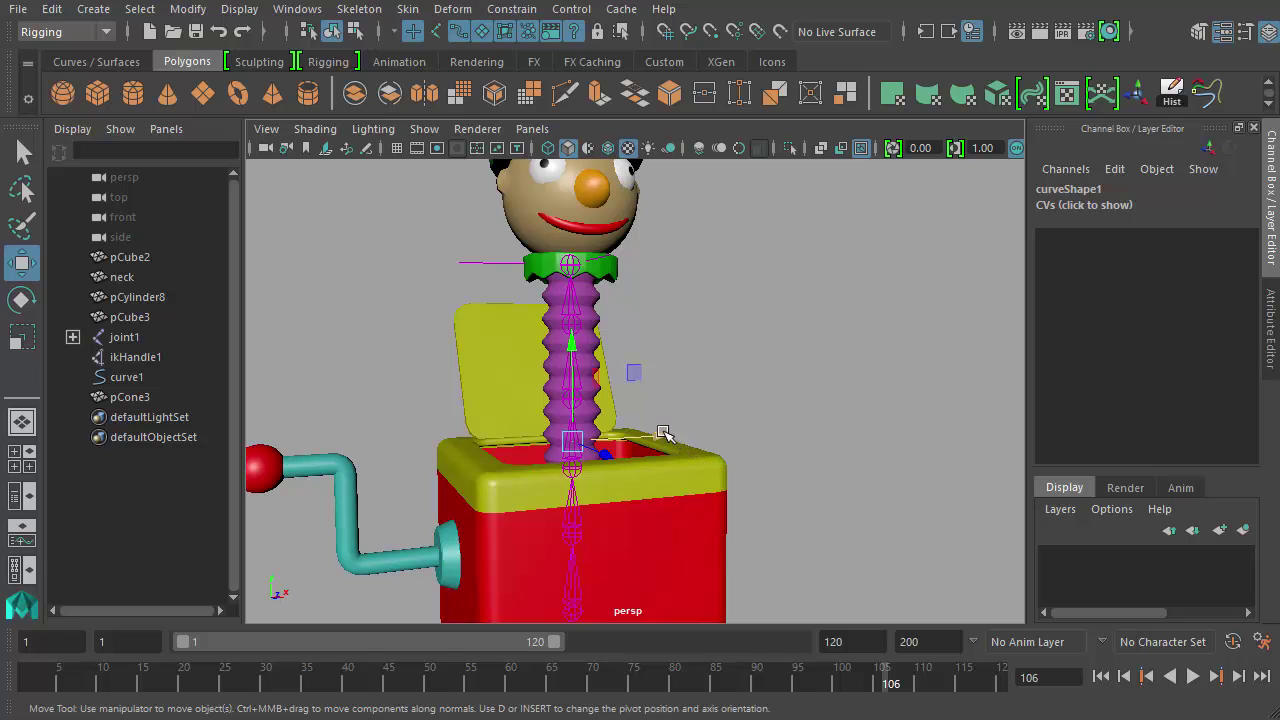
mouse_move(663, 434)
mouse_down()
mouse_move(694, 434)
mouse_move(652, 449)
mouse_move(734, 434)
mouse_move(663, 443)
mouse_up()
- Show the scene in wireframe and box-select the curve's control vertices along the middle of the neck
key(4)
alt+drag(736, 385, 709, 357)
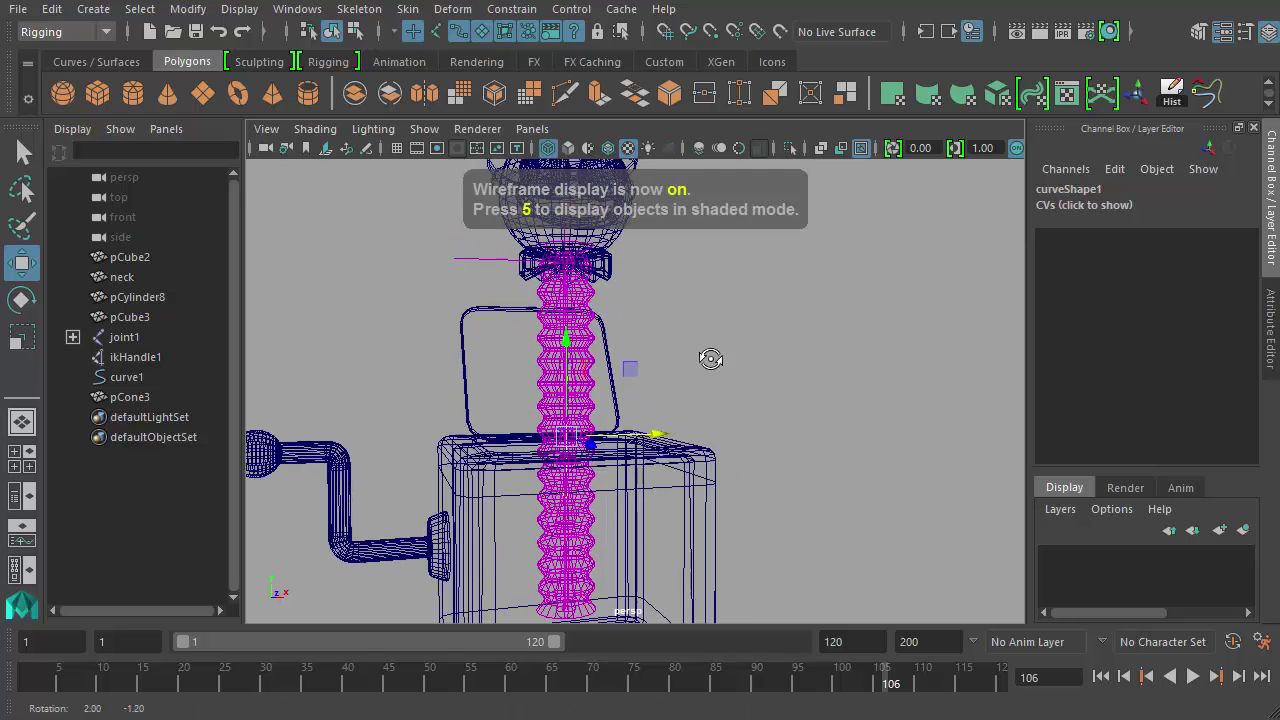
alt+right_drag(709, 357, 783, 443)
alt+drag(783, 443, 740, 435)
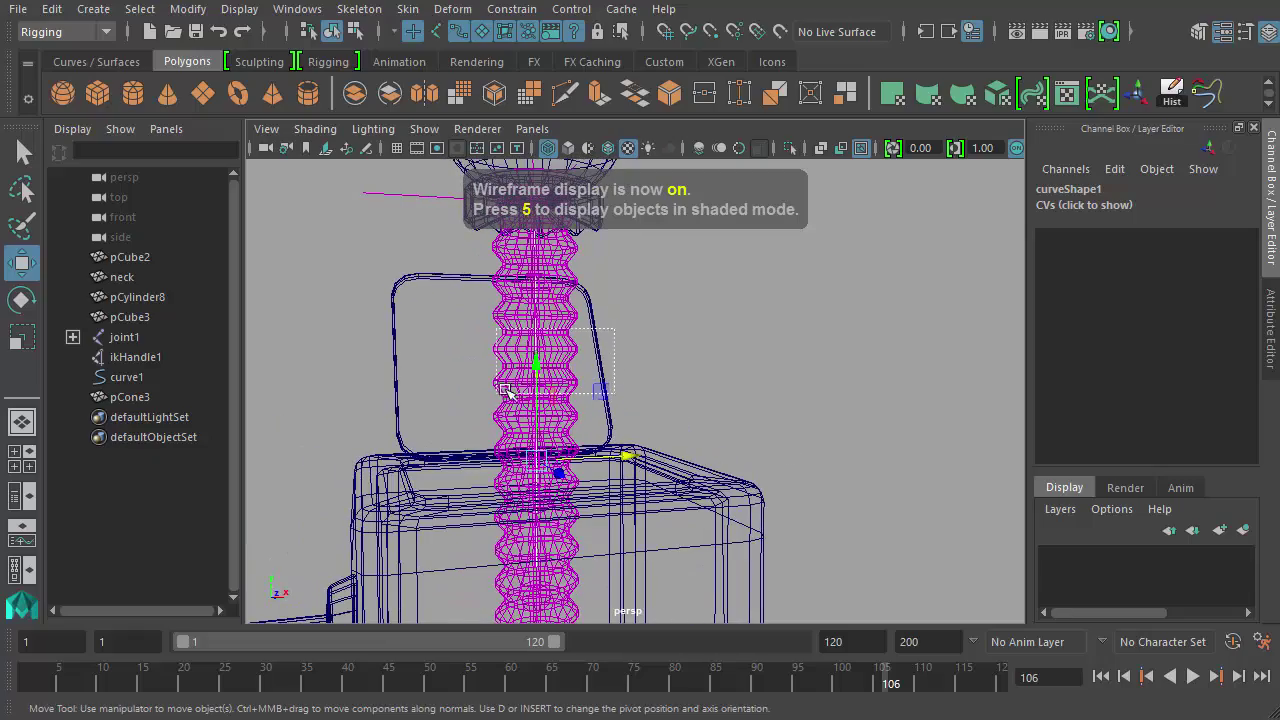
alt+drag(680, 392, 563, 398)
- Switch to textured shaded display and test the neck's bend by moving the curve's middle control vertices around in the horizontal plane
key(6)
alt+drag(760, 397, 683, 371)
alt+right_drag(683, 371, 634, 383)
alt+drag(634, 383, 690, 429)
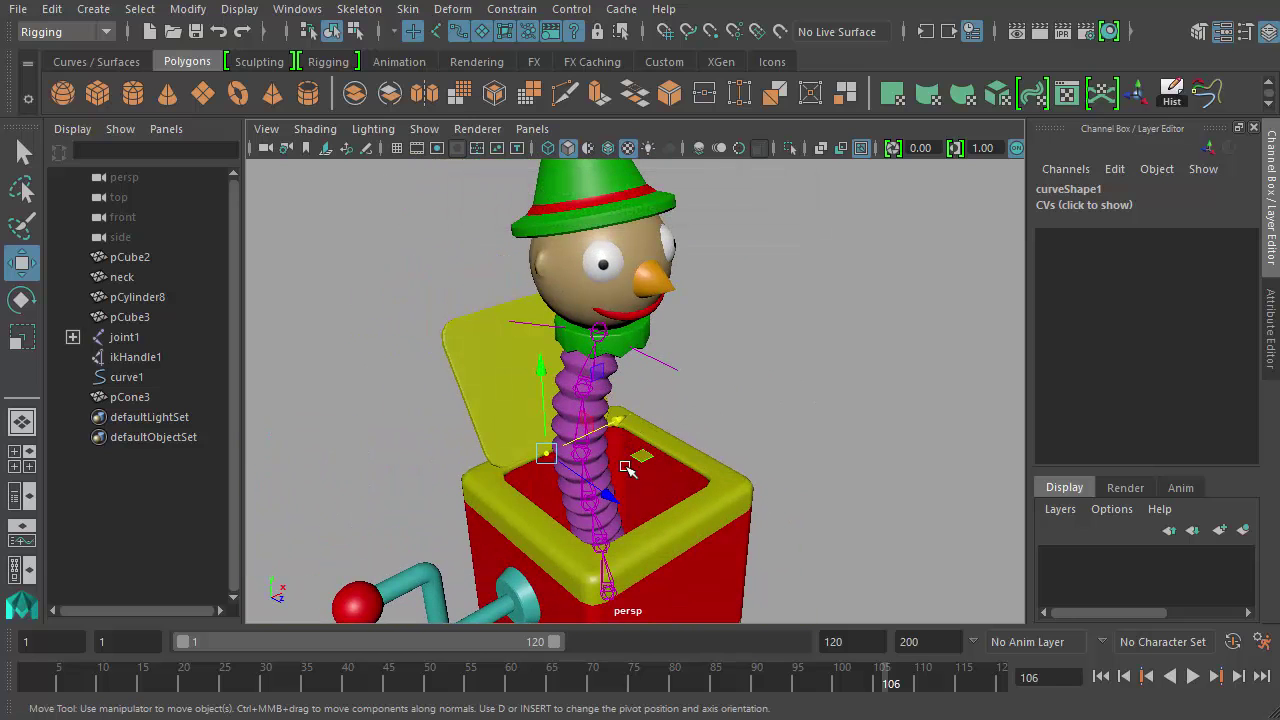
drag(610, 496, 665, 491)
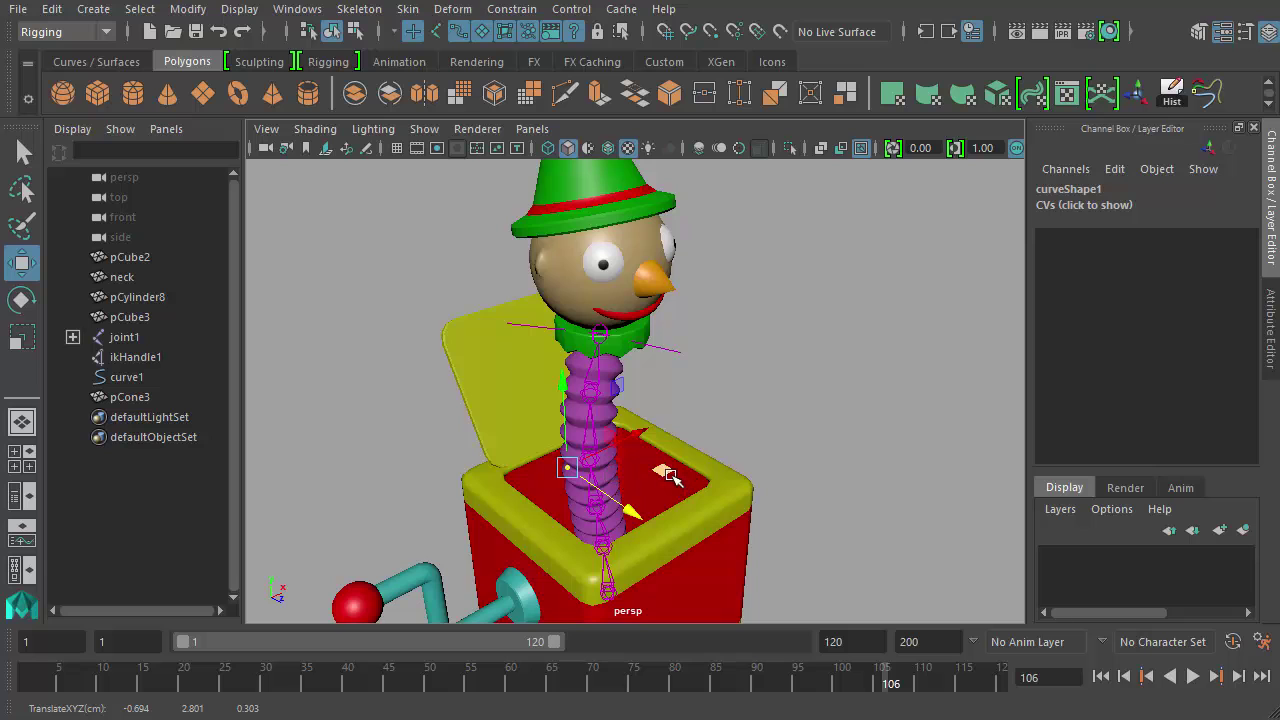
mouse_move(669, 478)
middle_down()
mouse_move(712, 362)
mouse_move(751, 443)
mouse_move(723, 491)
mouse_move(669, 491)
middle_up()
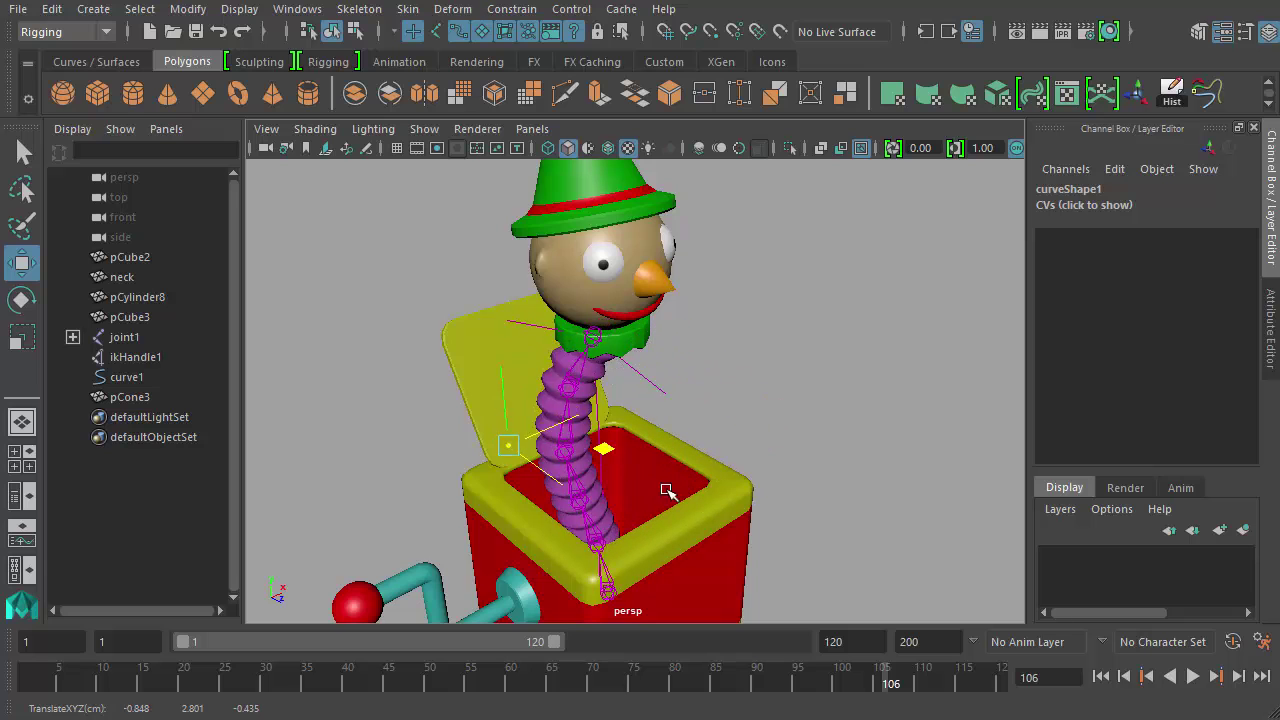
alt+drag(914, 451, 848, 436)
drag(688, 447, 635, 472)
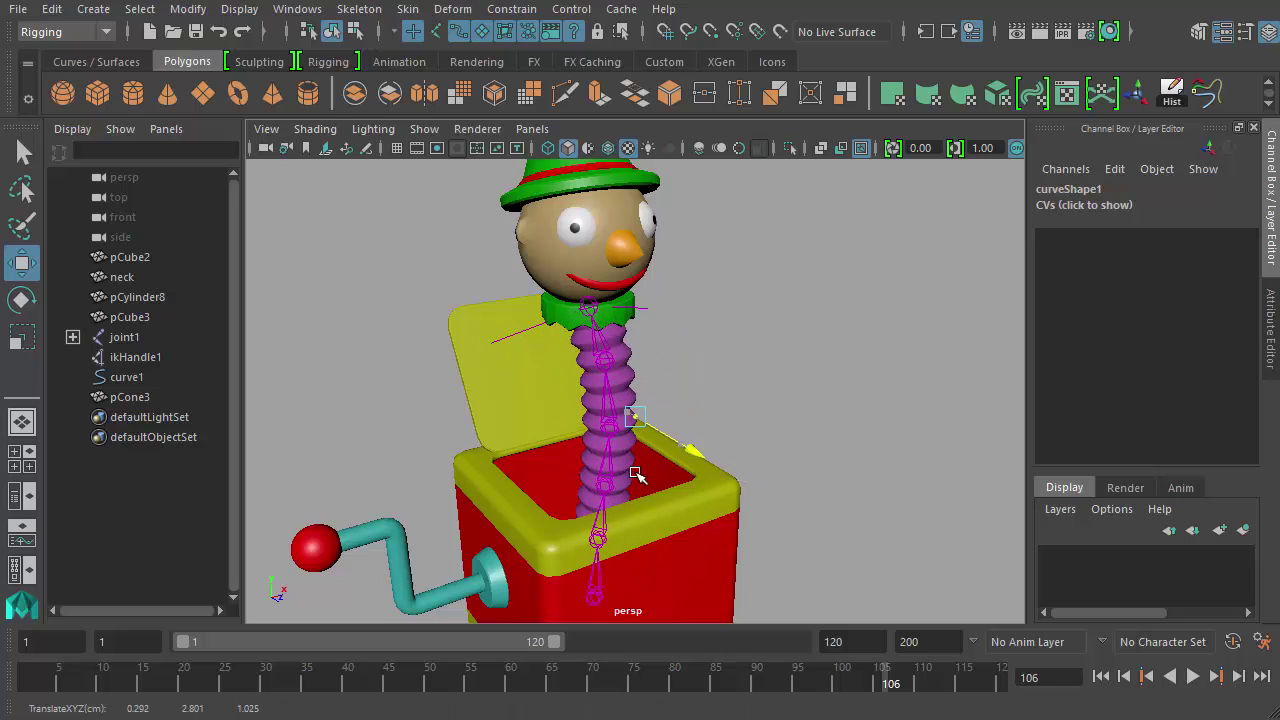
mouse_move(743, 437)
alt+mouse_down()
mouse_move(729, 443)
mouse_move(754, 441)
alt+mouse_up()
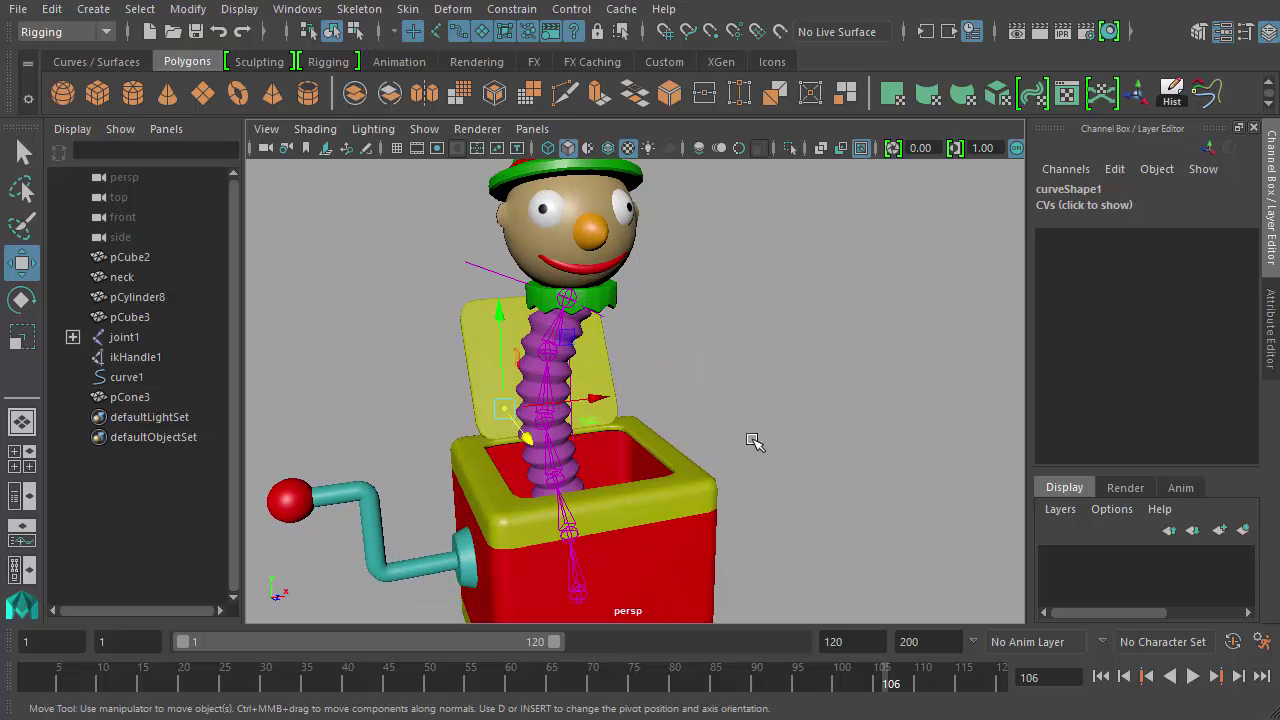
middle_drag(754, 442, 717, 400)
mouse_move(751, 380)
alt+mouse_down()
mouse_move(706, 371)
mouse_move(748, 394)
alt+mouse_up()
- Select the curve's topmost control vertex at the collar, move it around to test the neck, and undo the move
key(Left)
key(Left)
key(Left)
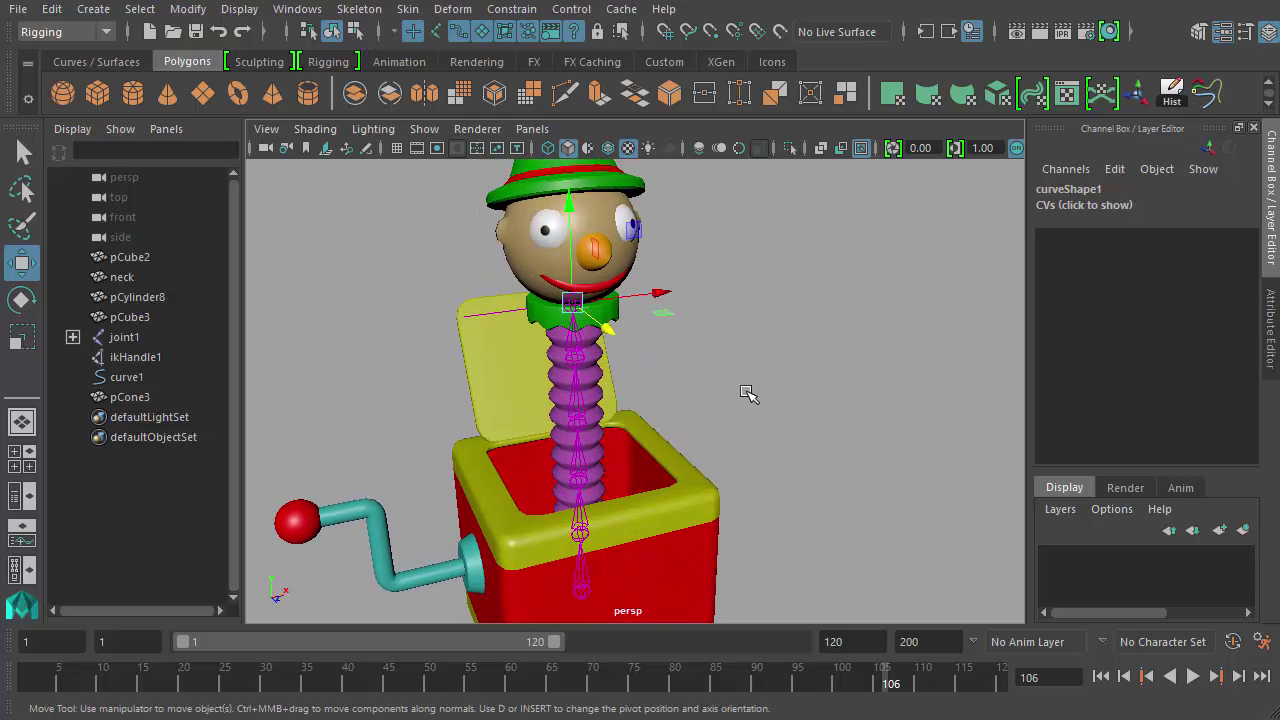
key(Right)
alt+drag(748, 436, 662, 388)
scroll(603, 366, down, 3)
drag(682, 312, 788, 326)
mouse_move(789, 328)
middle_down()
mouse_move(706, 332)
mouse_move(789, 345)
middle_up()
alt+drag(786, 346, 577, 406)
scroll(740, 463, up, 5)
alt+drag(740, 463, 714, 320)
key(ctrl+z)
- Select the combined hat, face and collar mesh pCone3 and rename it head
alt+right_drag(714, 320, 866, 416)
alt+drag(866, 416, 925, 420)
alt+drag(710, 264, 668, 250)
click(689, 243)
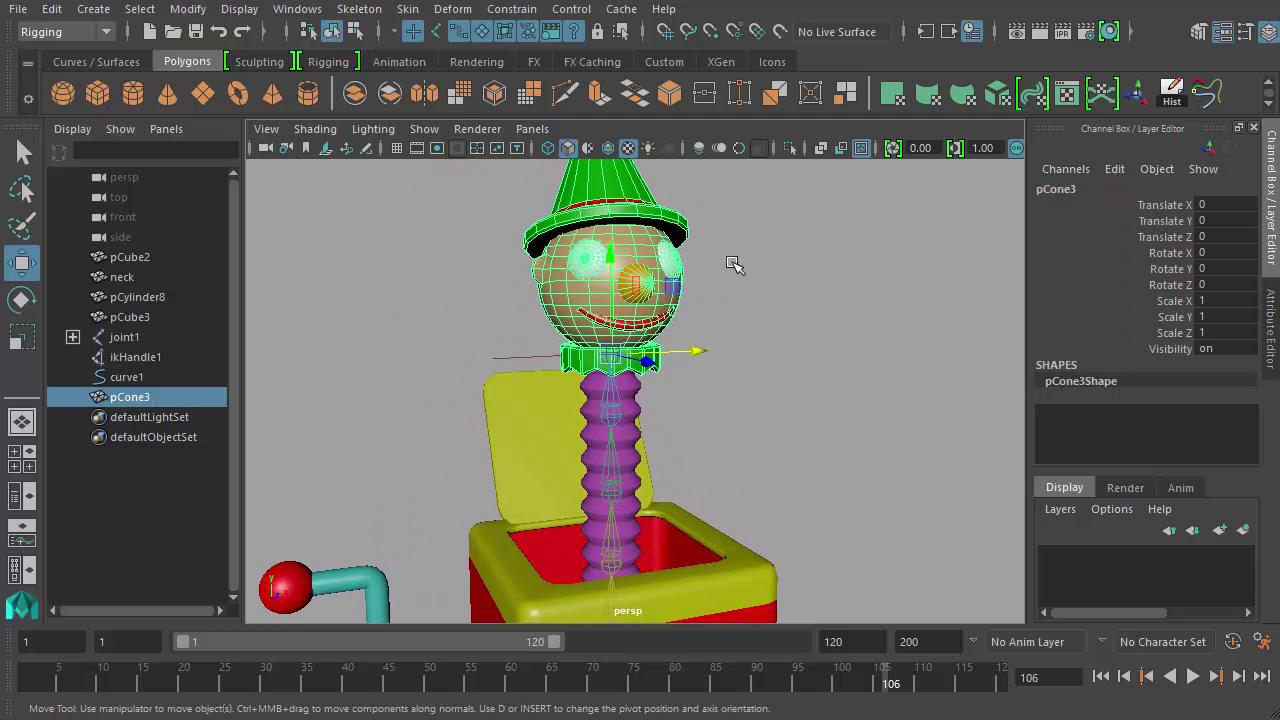
click(1066, 190)
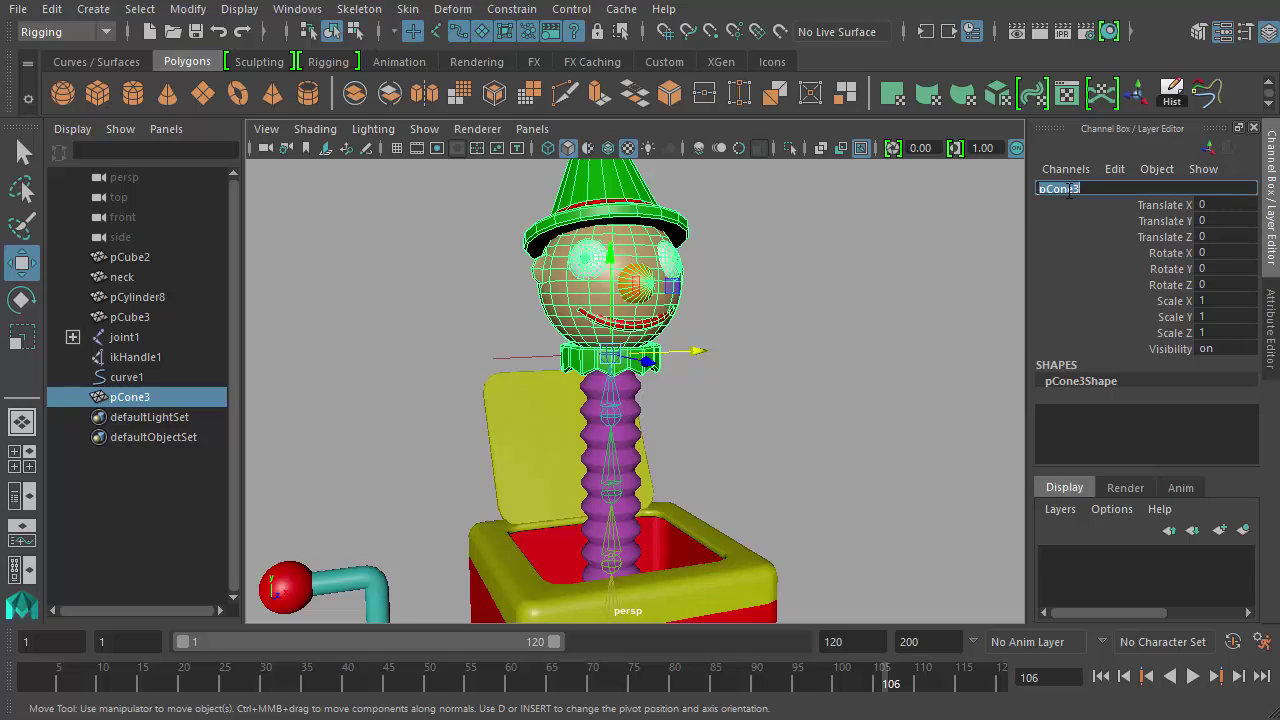
text(head)
key(Return)
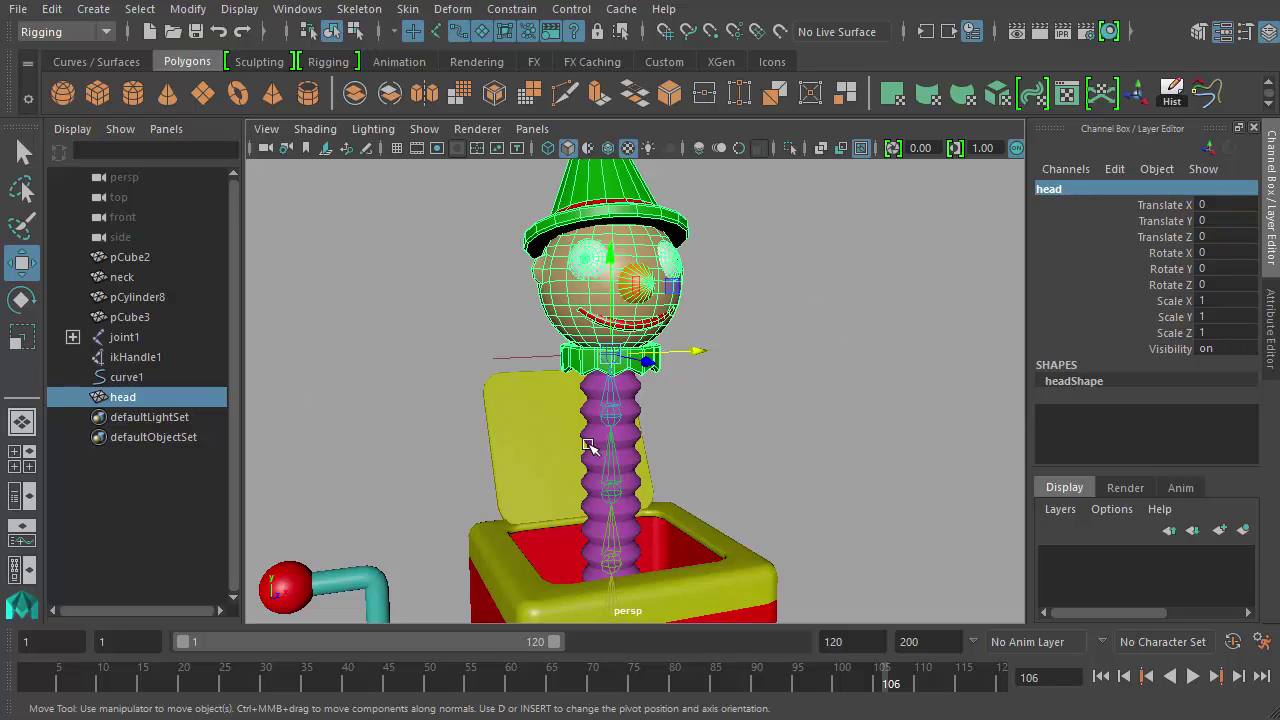
- Make joints selectable again and parent the head mesh to joint6, the top joint of the neck chain
alt+right_drag(570, 456, 727, 531)
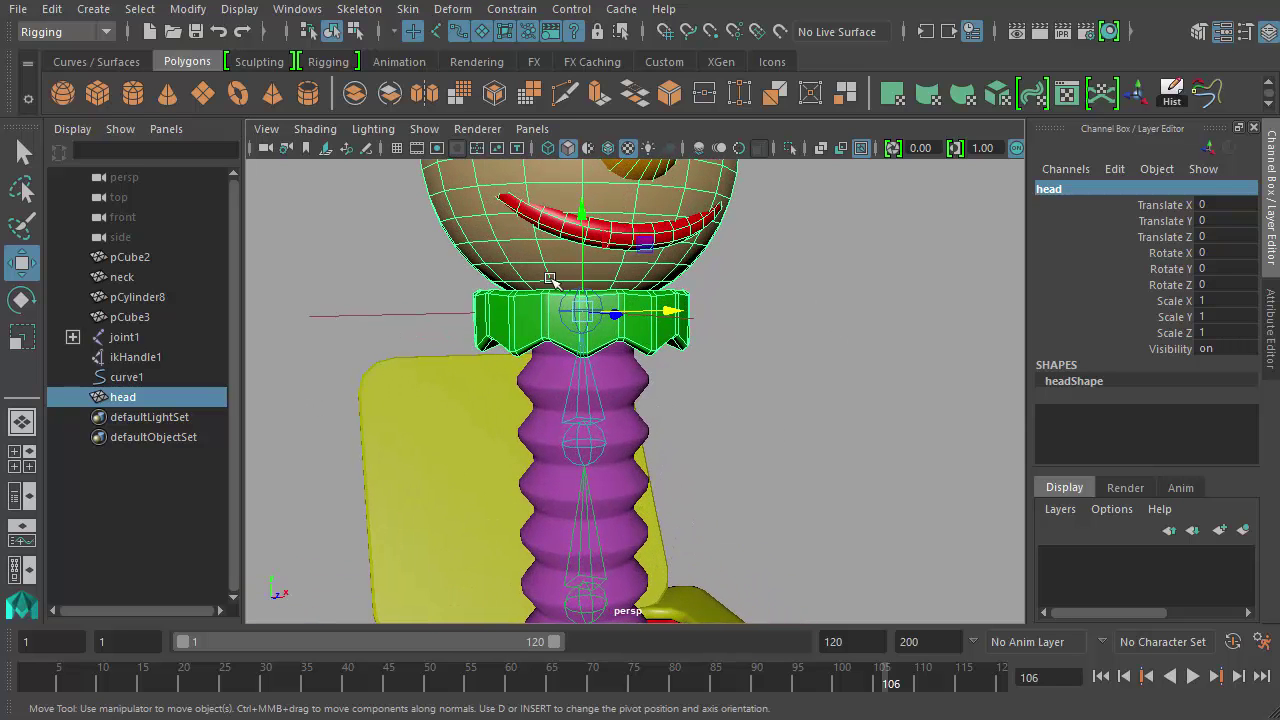
alt+right_drag(740, 405, 856, 483)
alt+drag(812, 440, 827, 484)
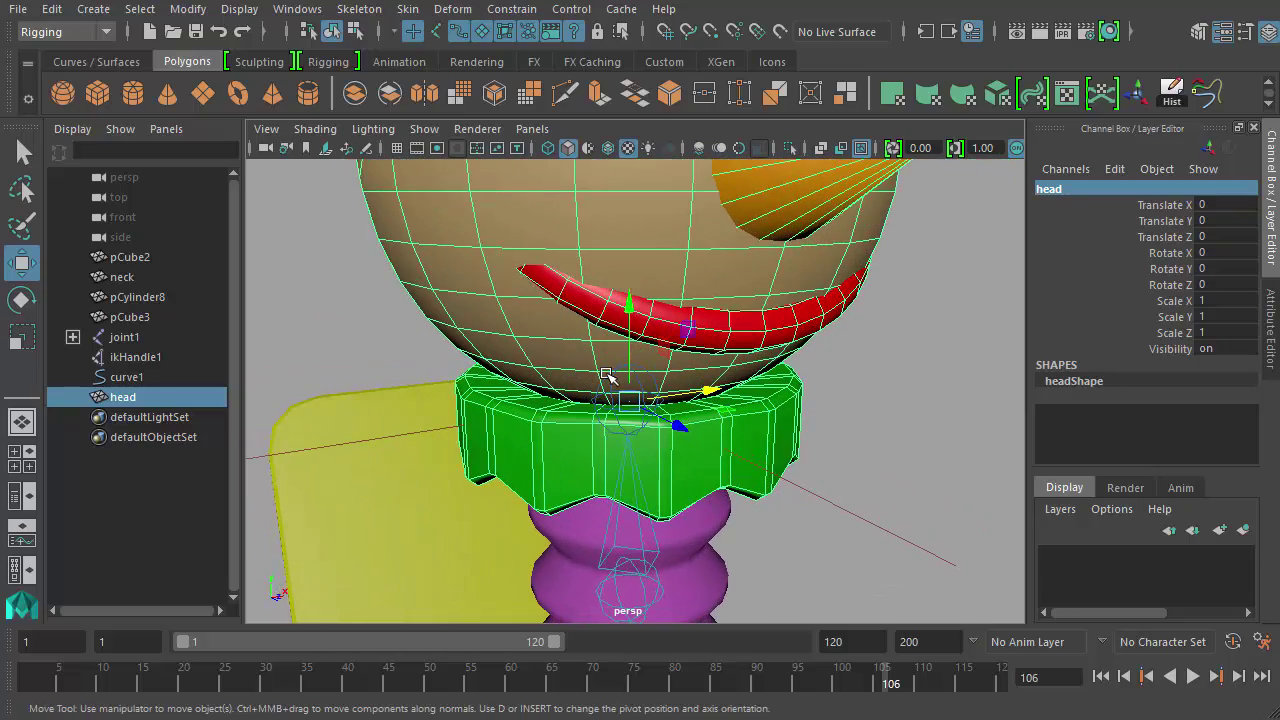
shift+click(610, 376)
click(747, 393)
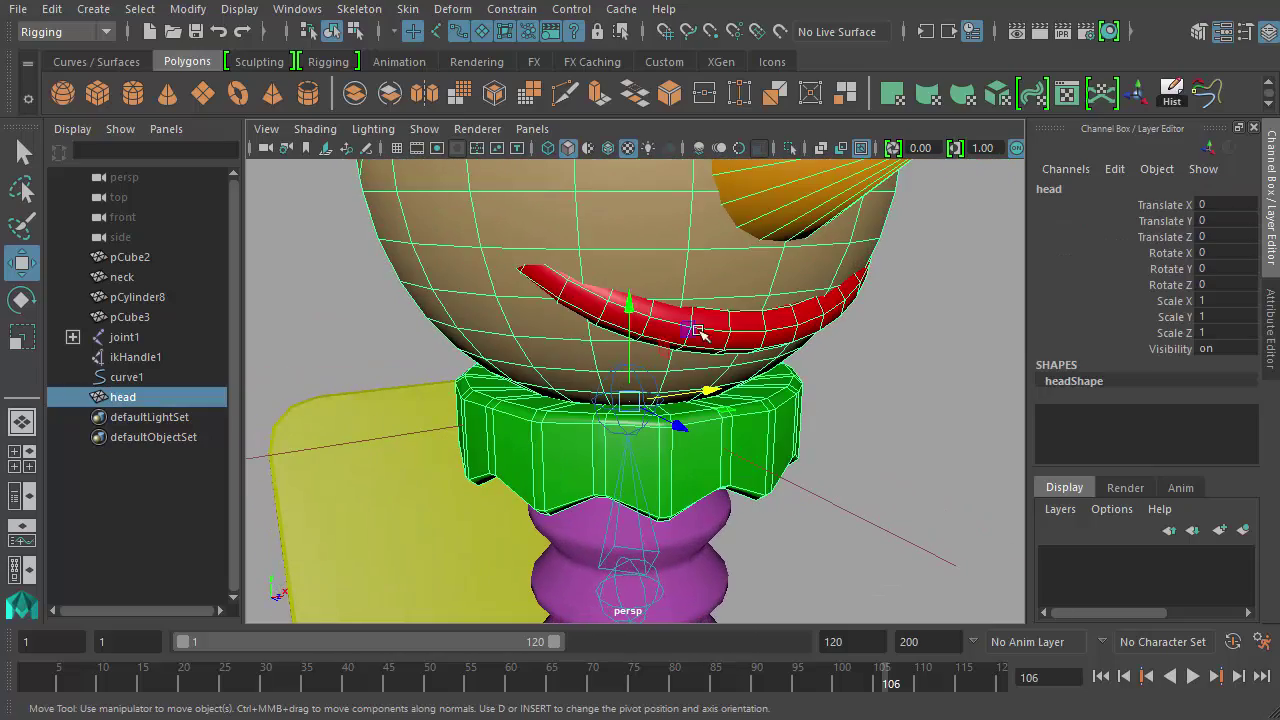
click(437, 31)
alt+drag(729, 495, 752, 469)
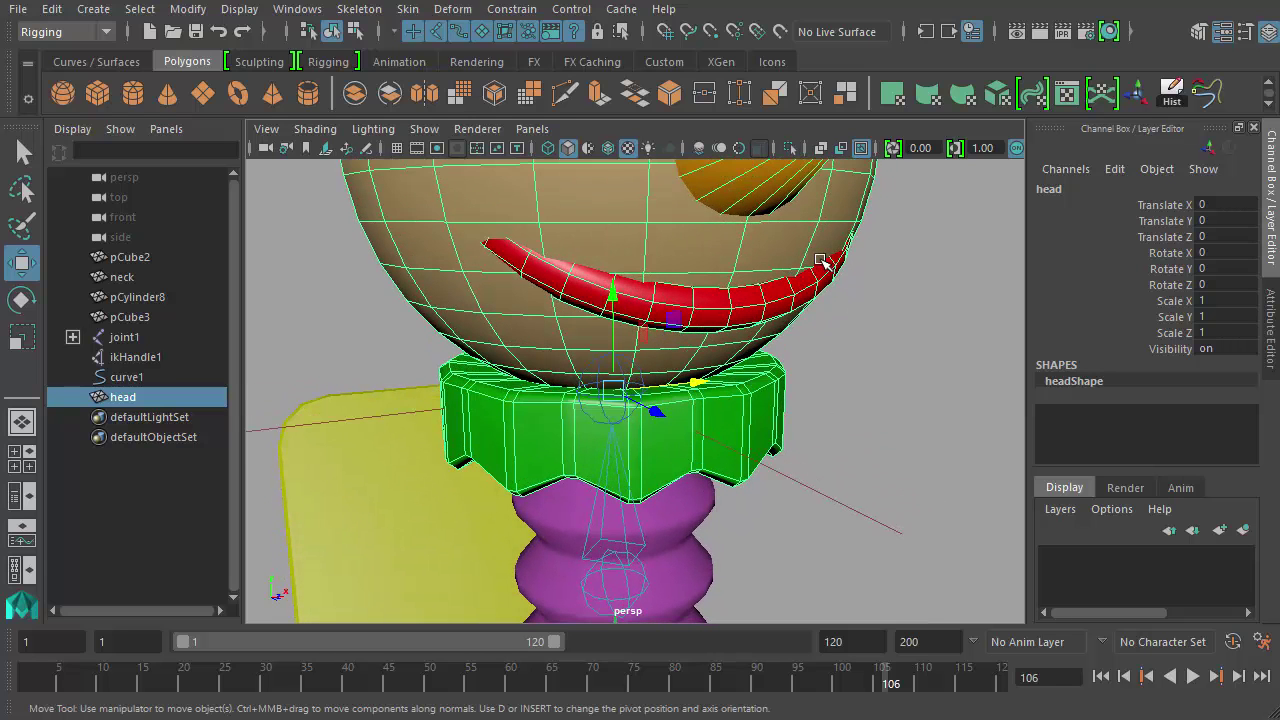
click(597, 363)
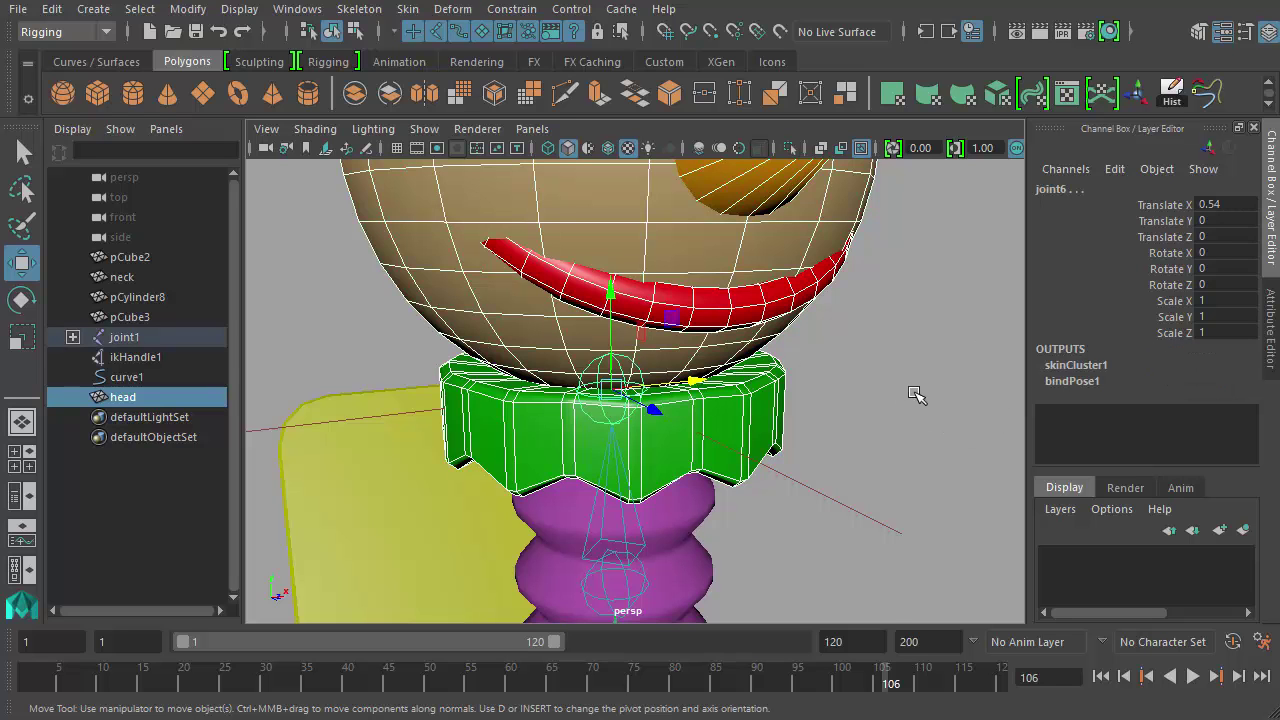
alt+right_drag(914, 391, 763, 395)
alt+drag(763, 395, 790, 404)
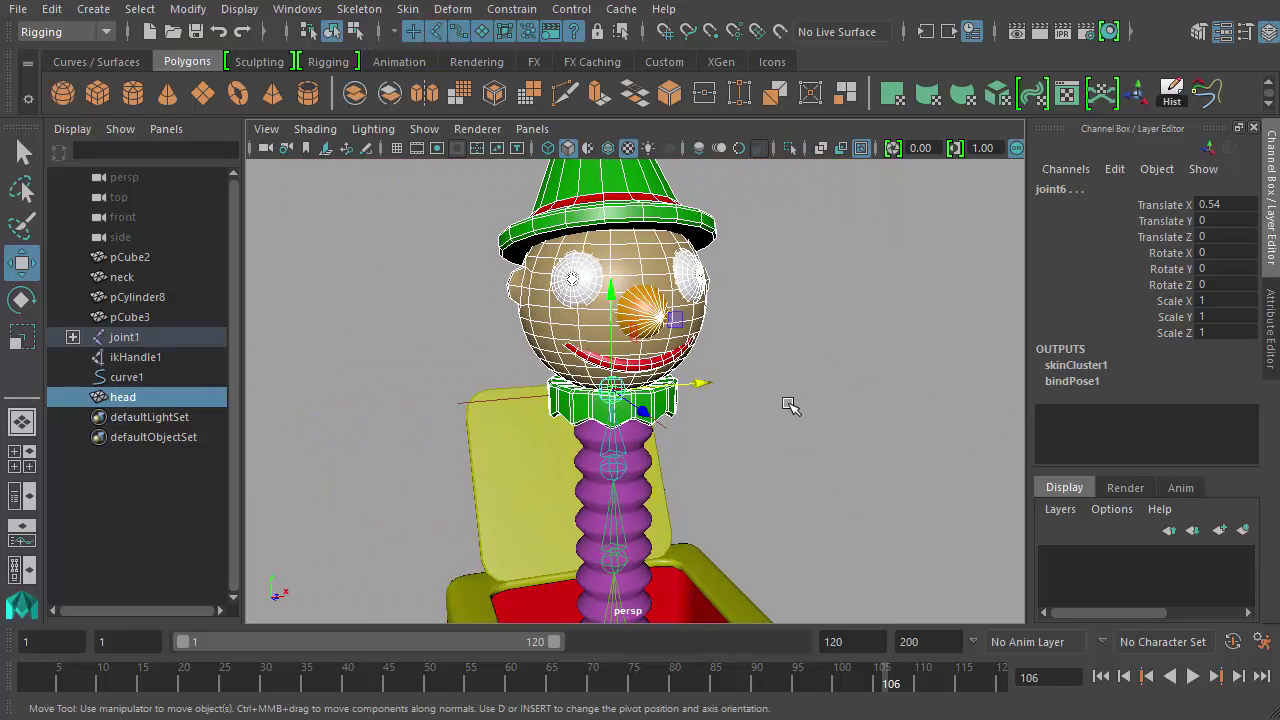
key(p)
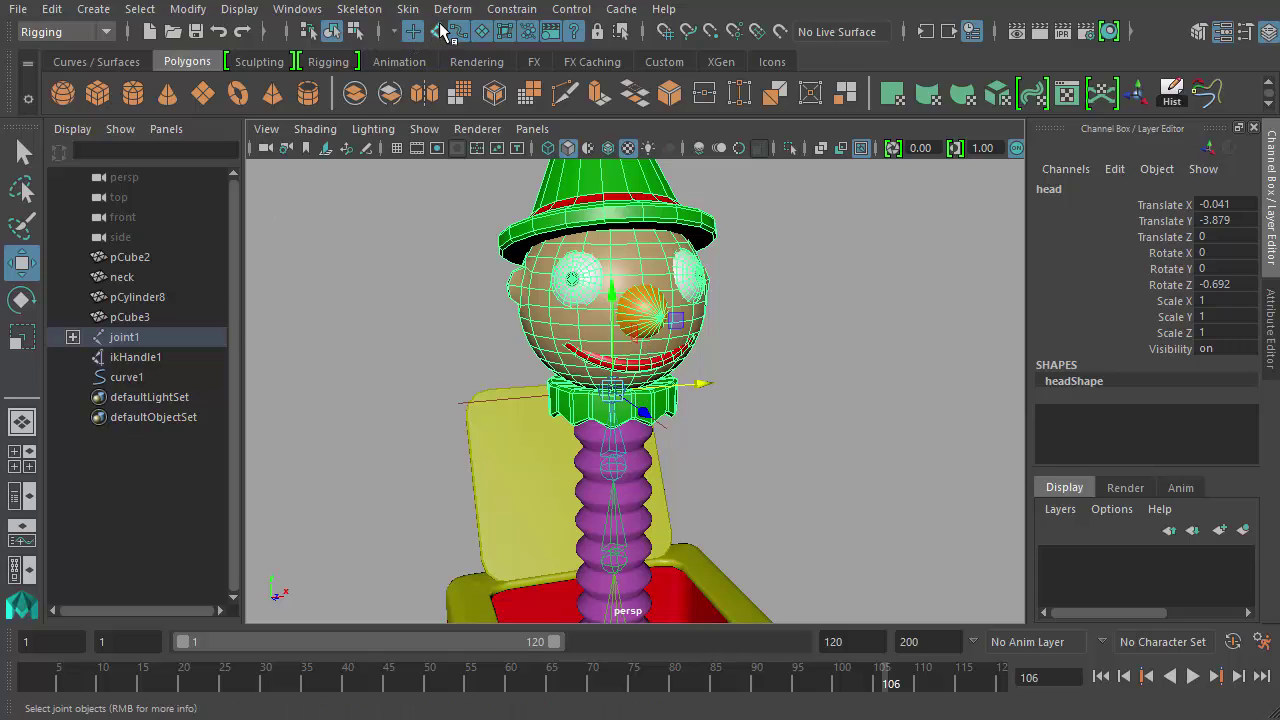
- Switch curve1 to control vertex editing and test-move its middle CVs sideways to see how the head follows the neck
click(172, 382)
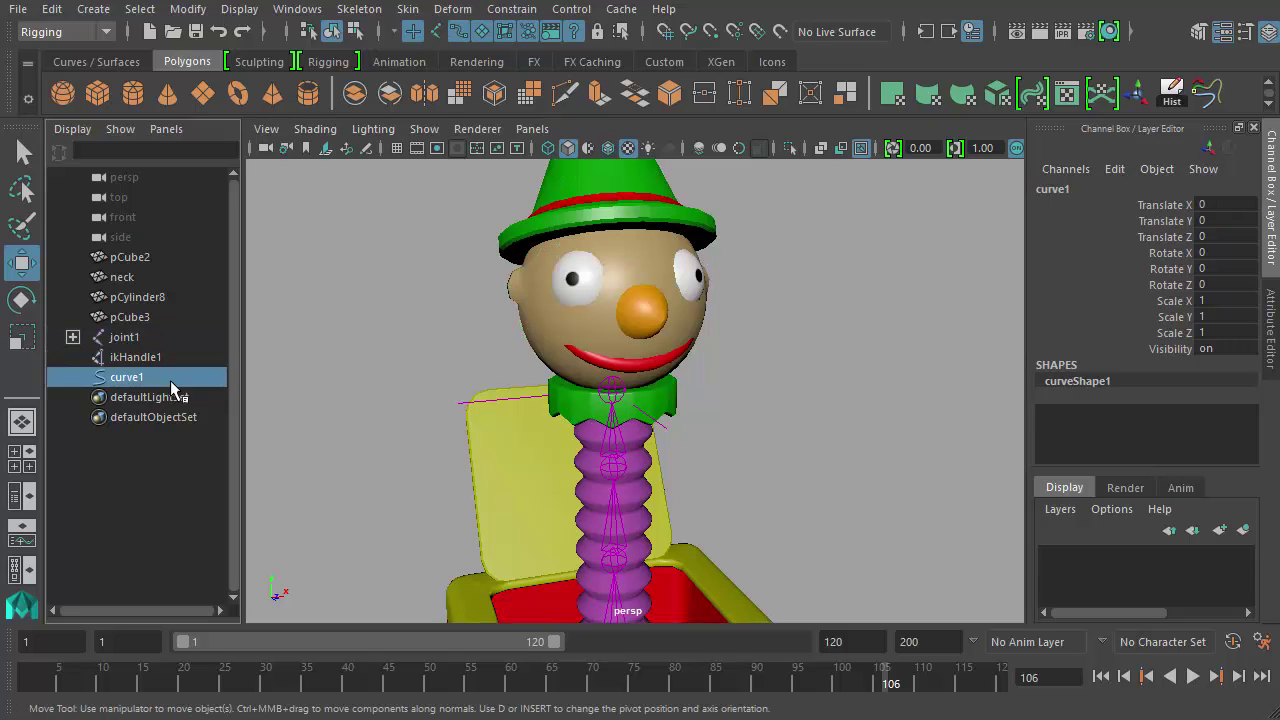
right_drag(427, 430, 295, 440)
drag(712, 519, 912, 527)
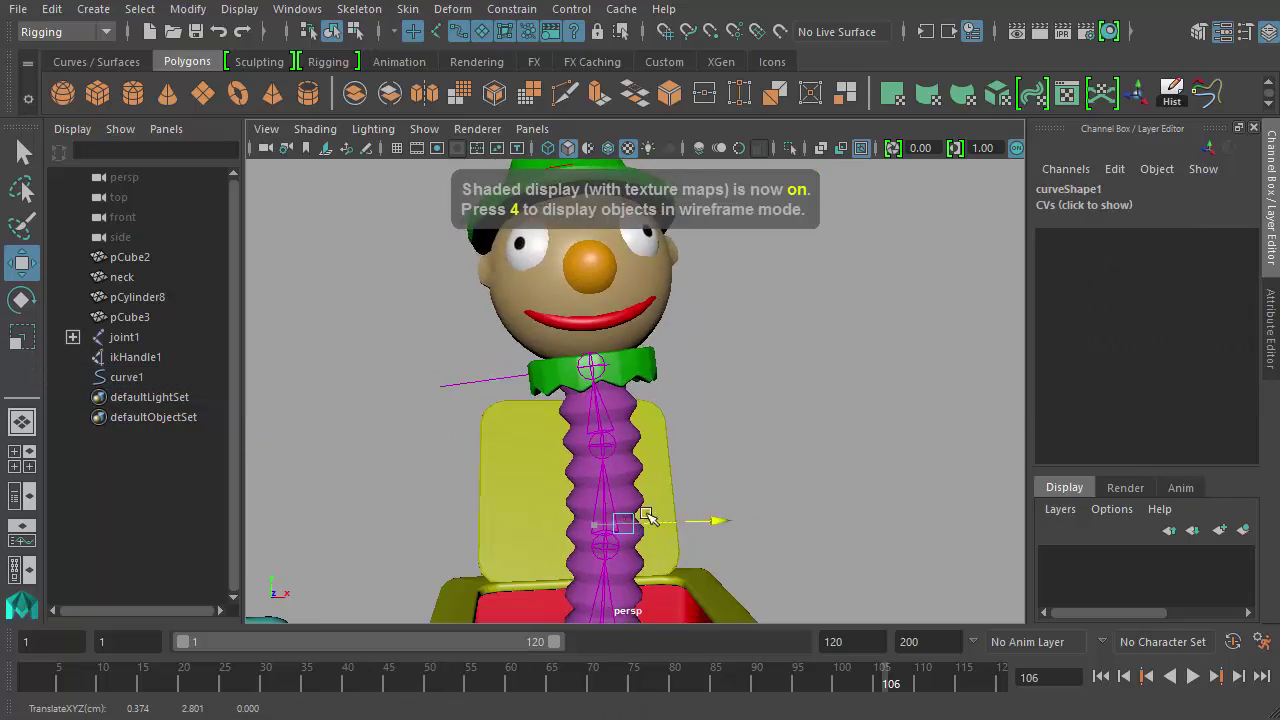
middle_drag(915, 530, 737, 502)
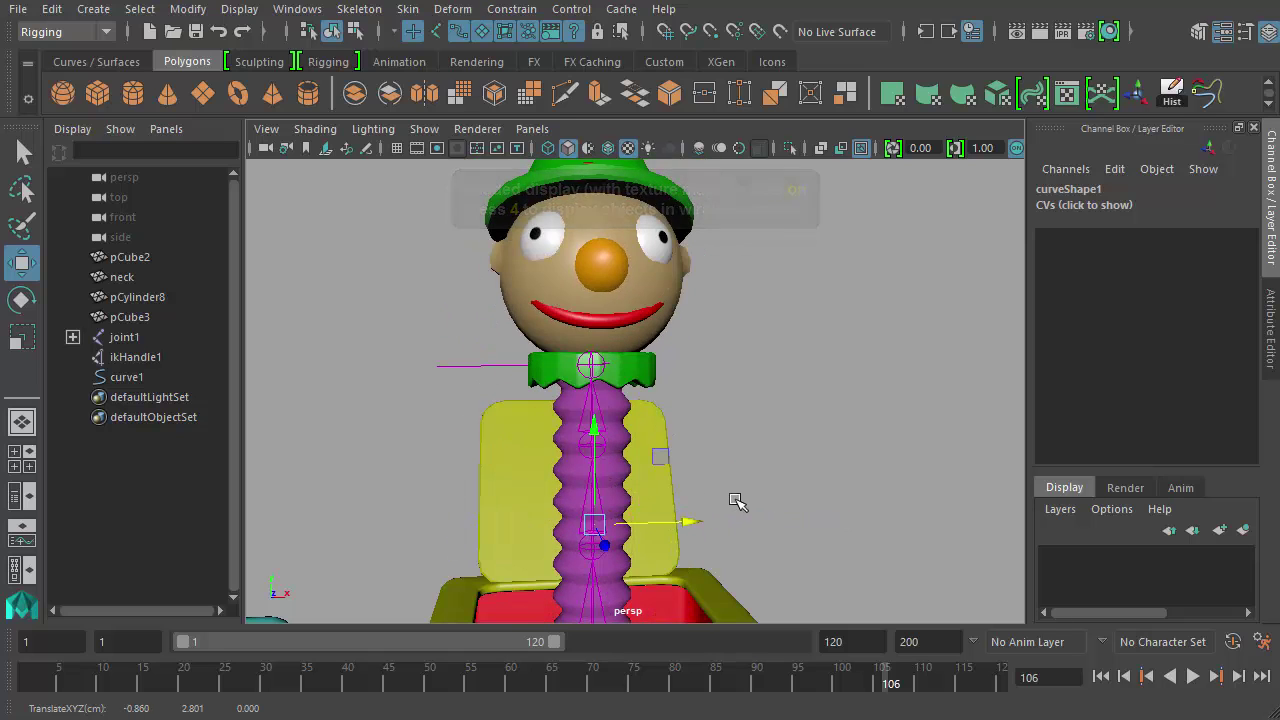
- Step through curve1's control vertices along the neck and examine them against the whole jack-in-the-box
key(Down)
key(Up)
key(Up)
key(Up)
key(Up)
key(Up)
key(Up)
key(Up)
key(Up)
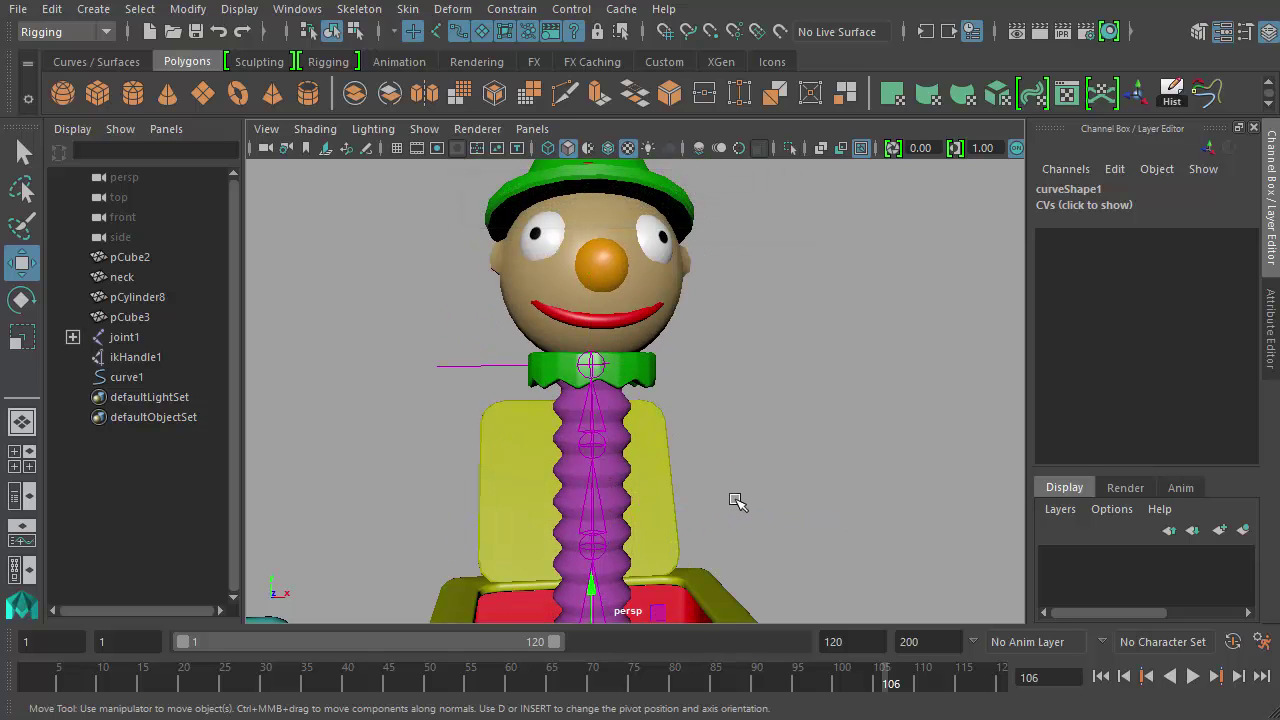
key(Up)
key(Up)
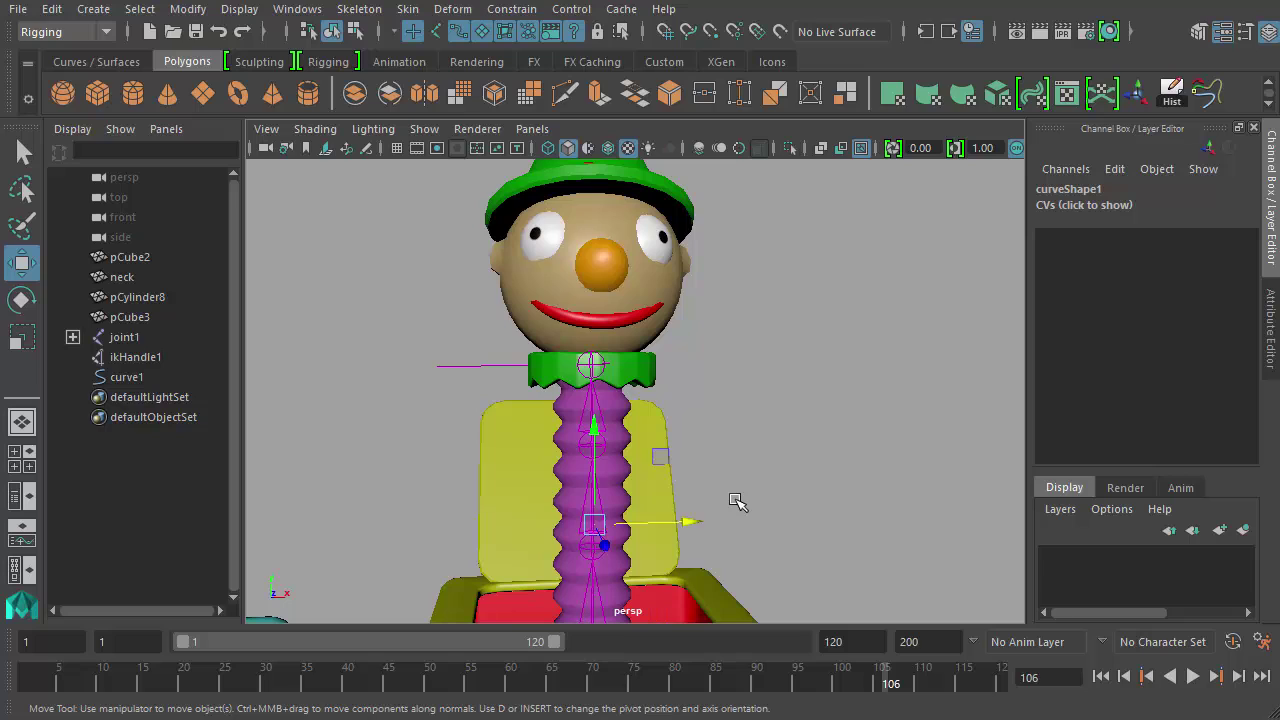
key(Up)
key(Up)
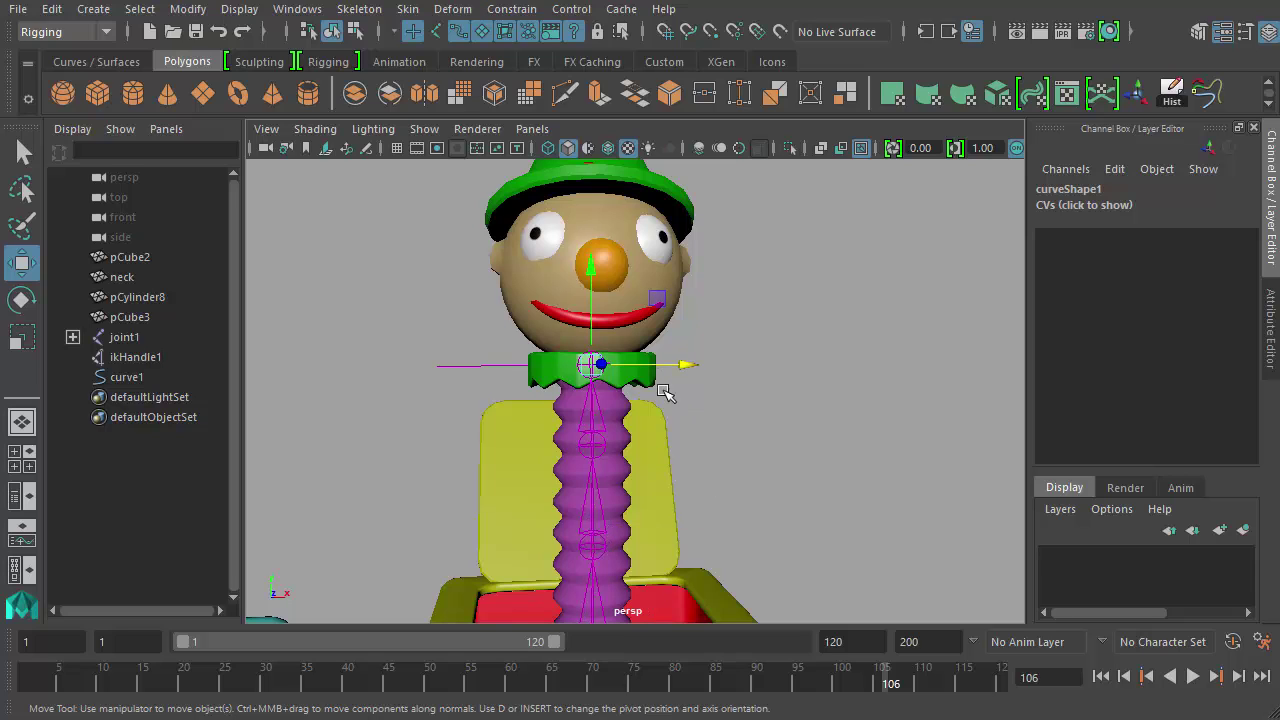
alt+drag(666, 394, 858, 562)
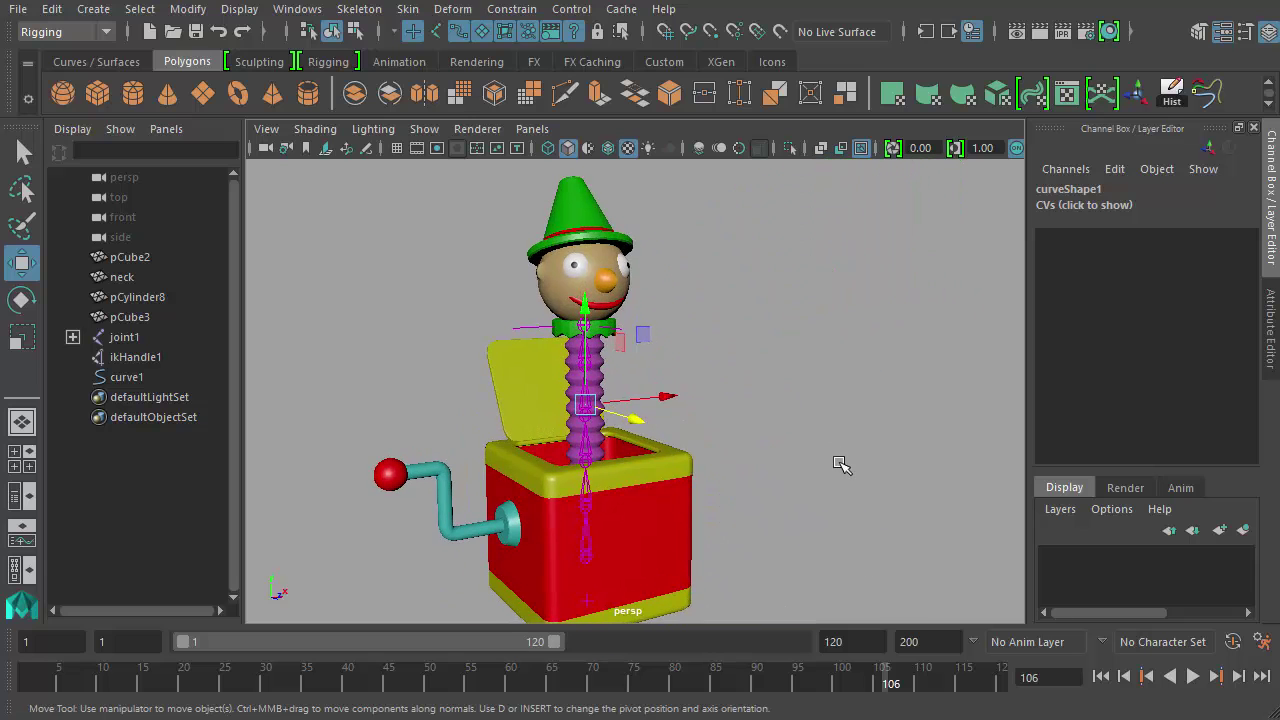
alt+middle_drag(839, 462, 857, 449)
alt+drag(857, 449, 815, 445)
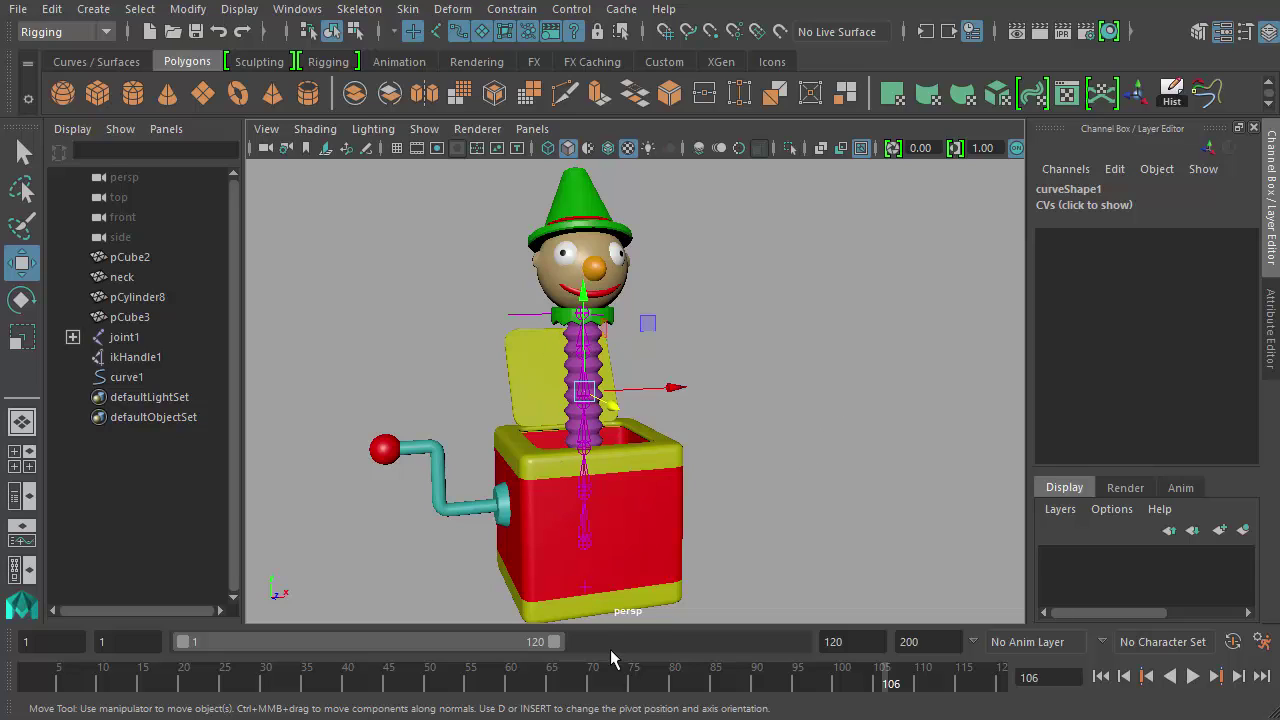
- Select the crank, the lid and the head in turn to check the individual parts, and clear the selection
click(399, 443)
click(519, 347)
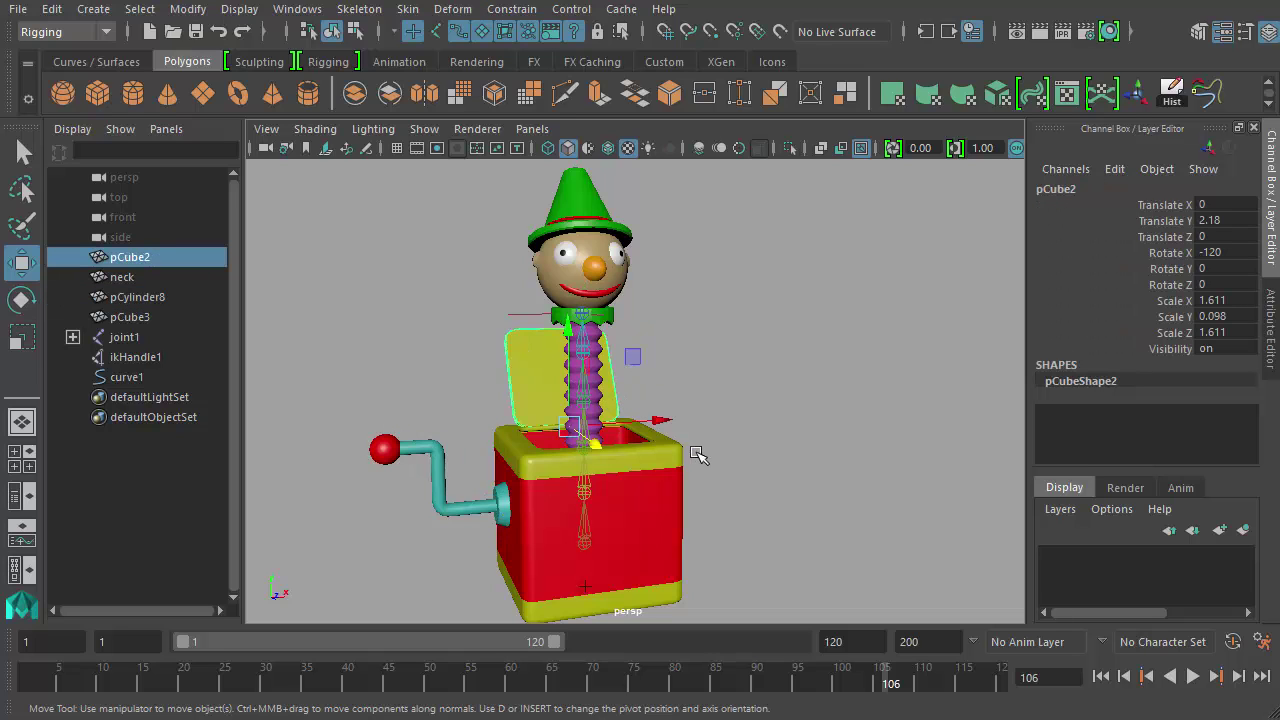
click(748, 397)
click(588, 266)
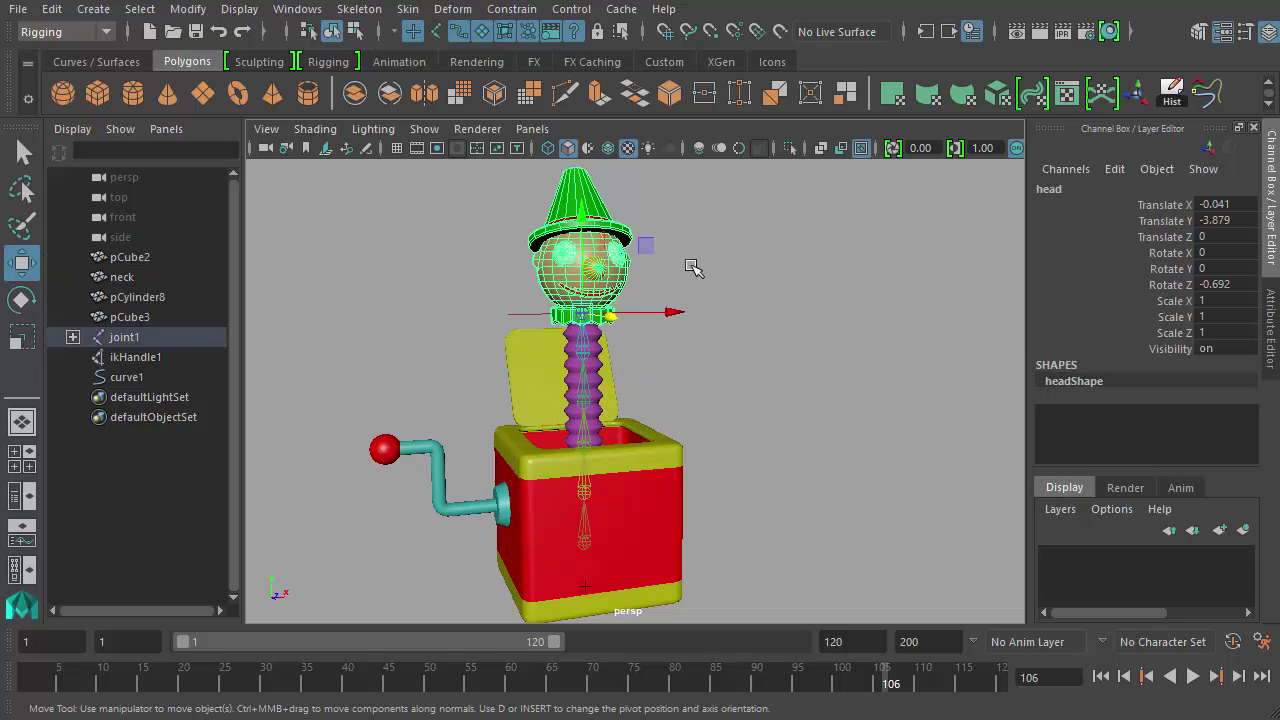
click(786, 278)
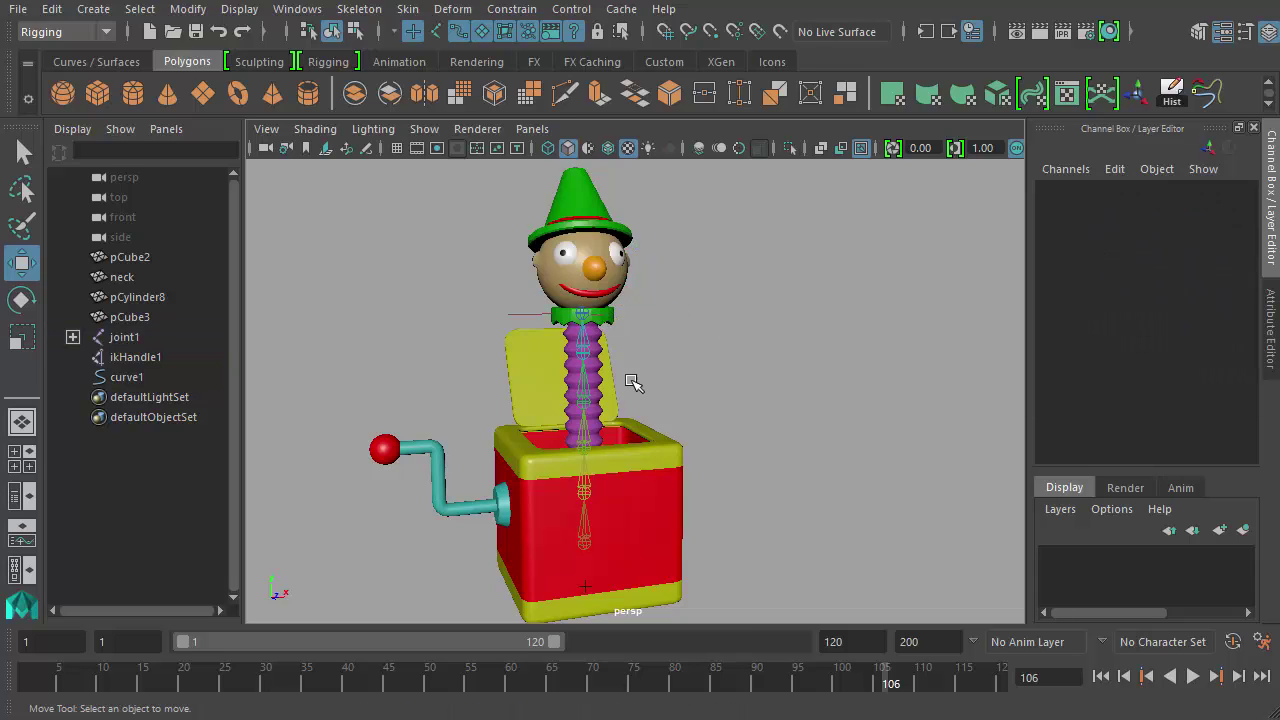